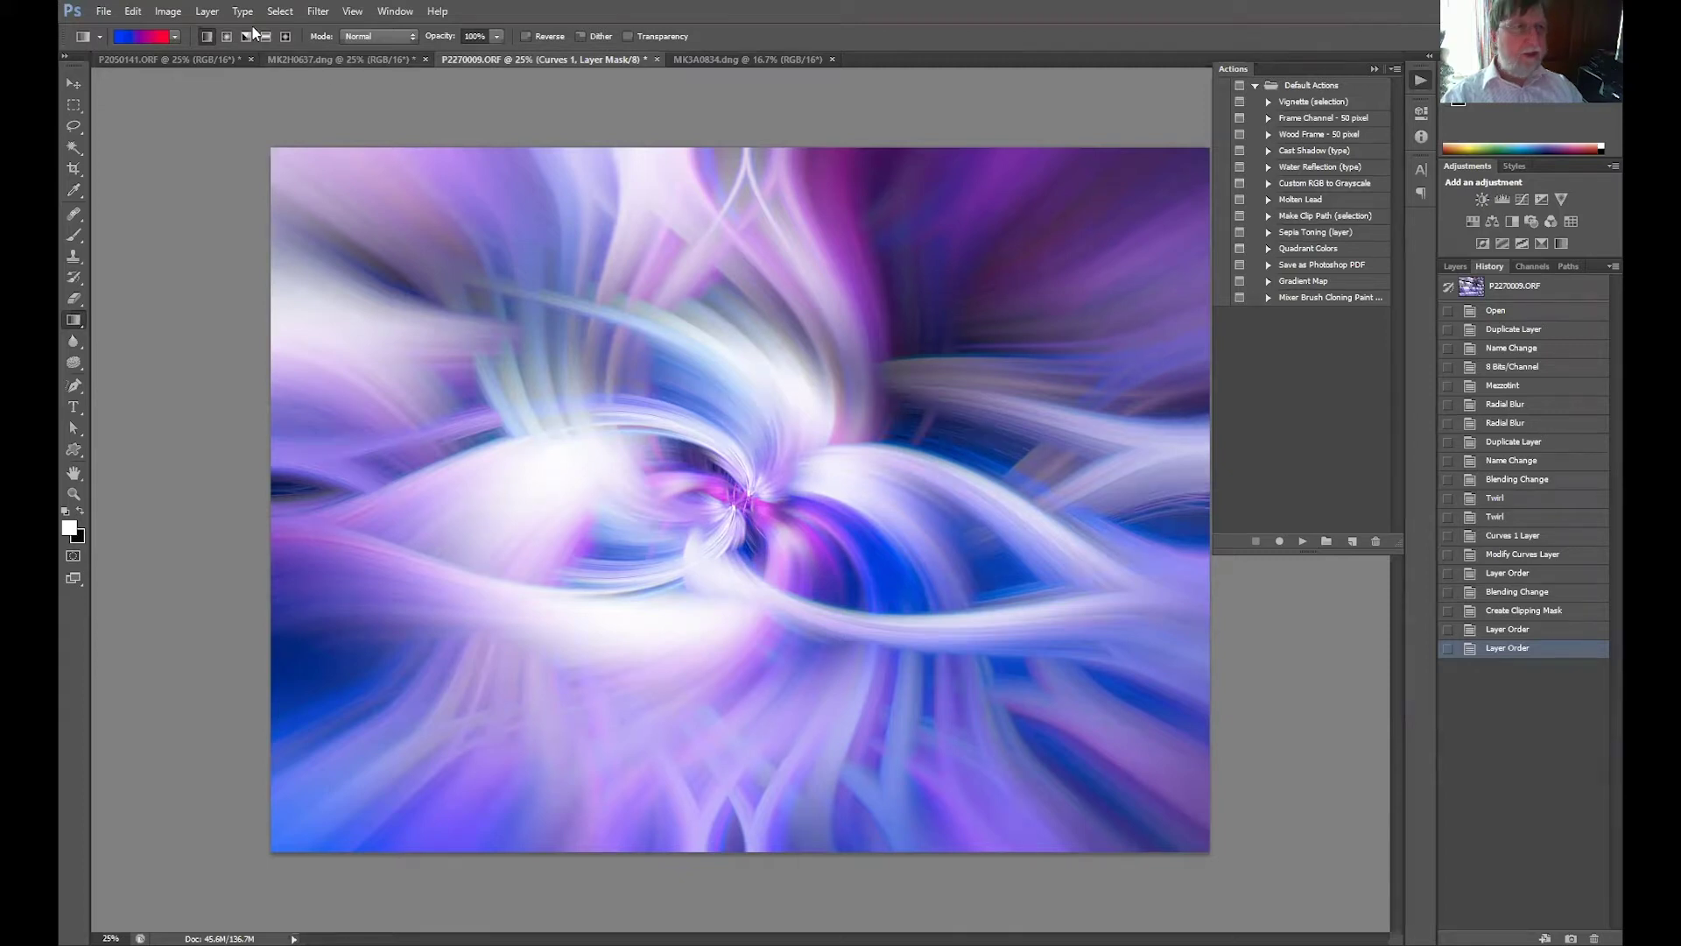
- Switch to the P2050141.ORF photo and show its Layers panel
{"action": "left_click", "coordinate": [200, 62]}
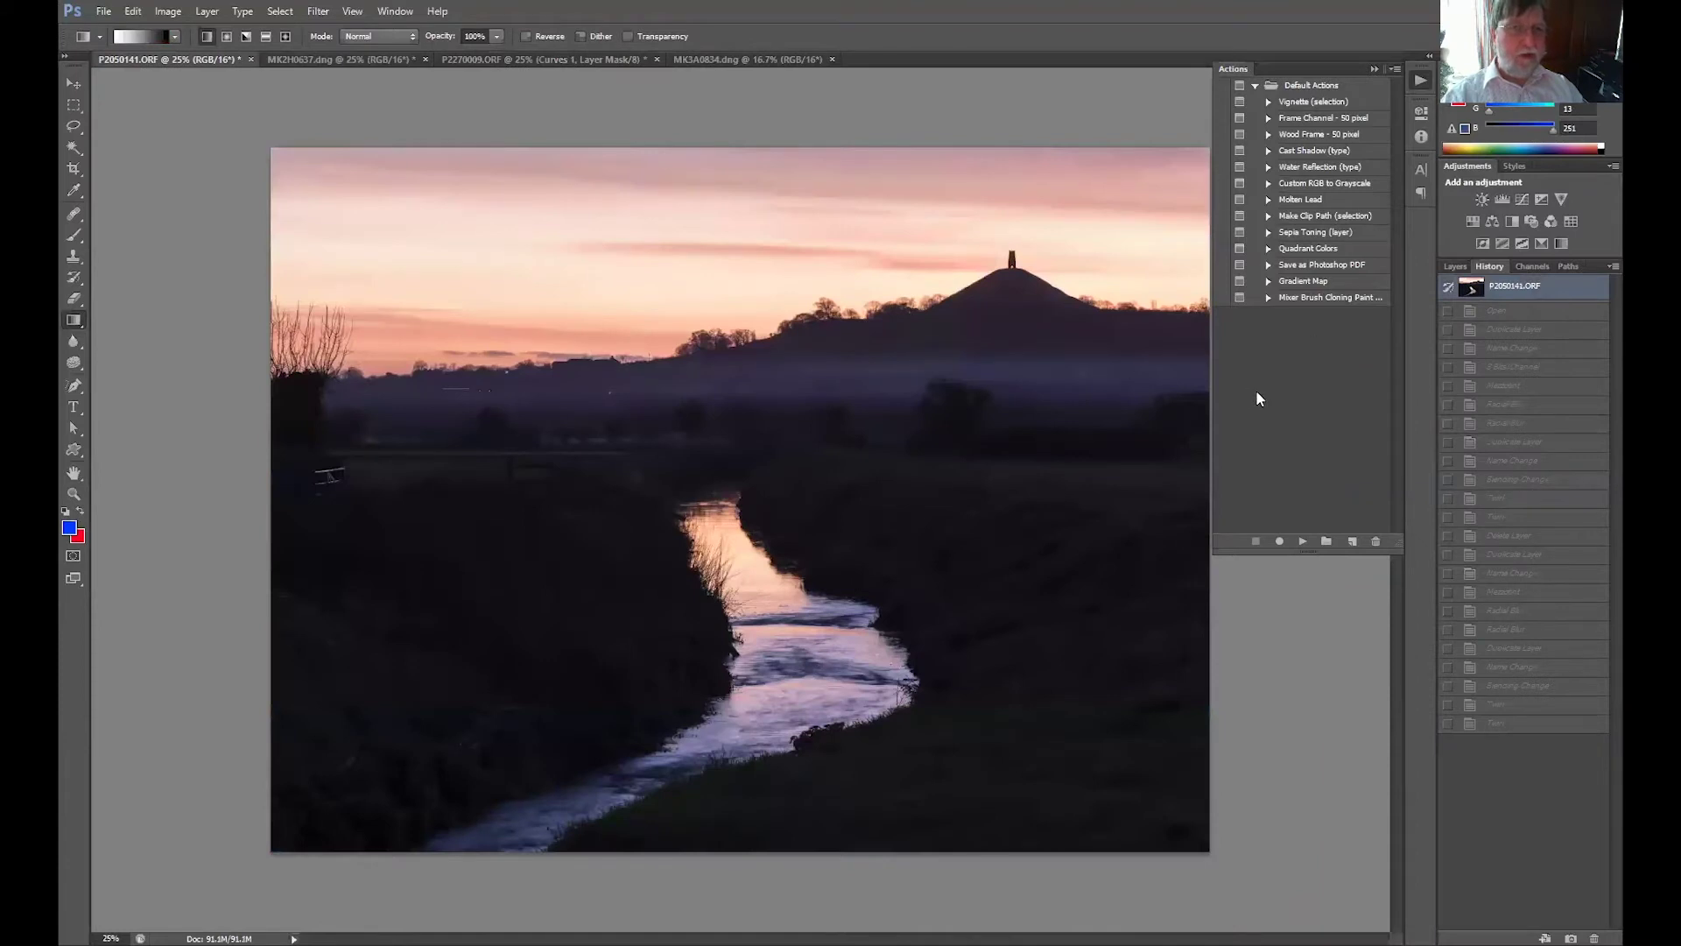
{"action": "key", "text": "F7"}
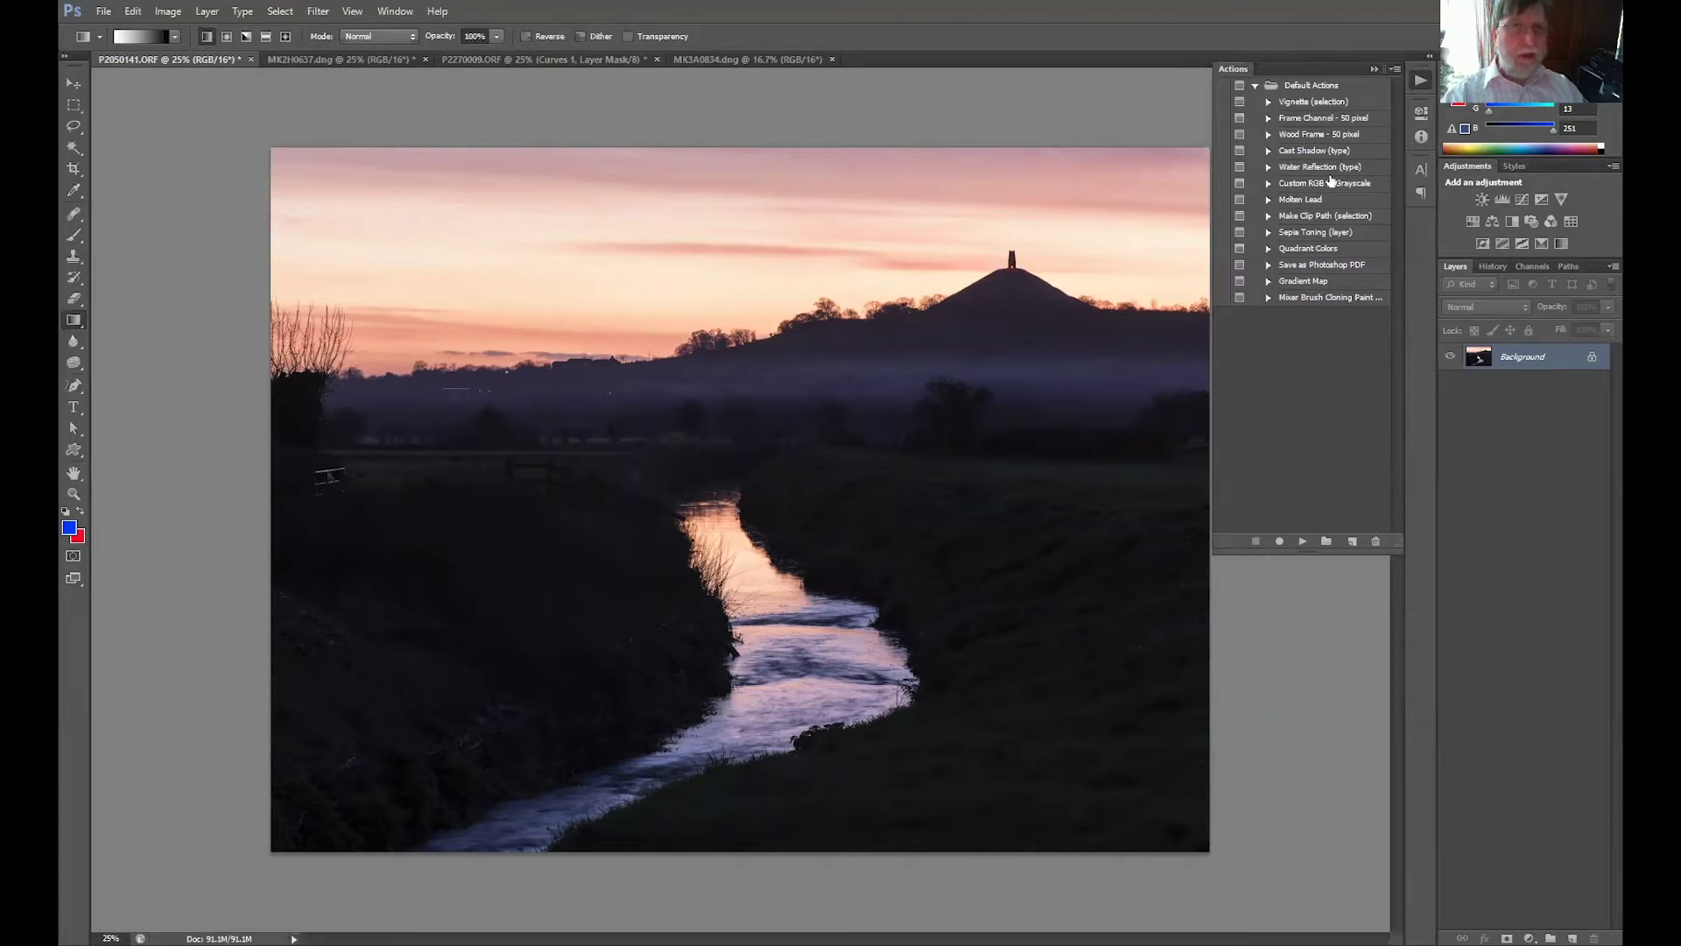
{"action": "left_click", "coordinate": [394, 15]}
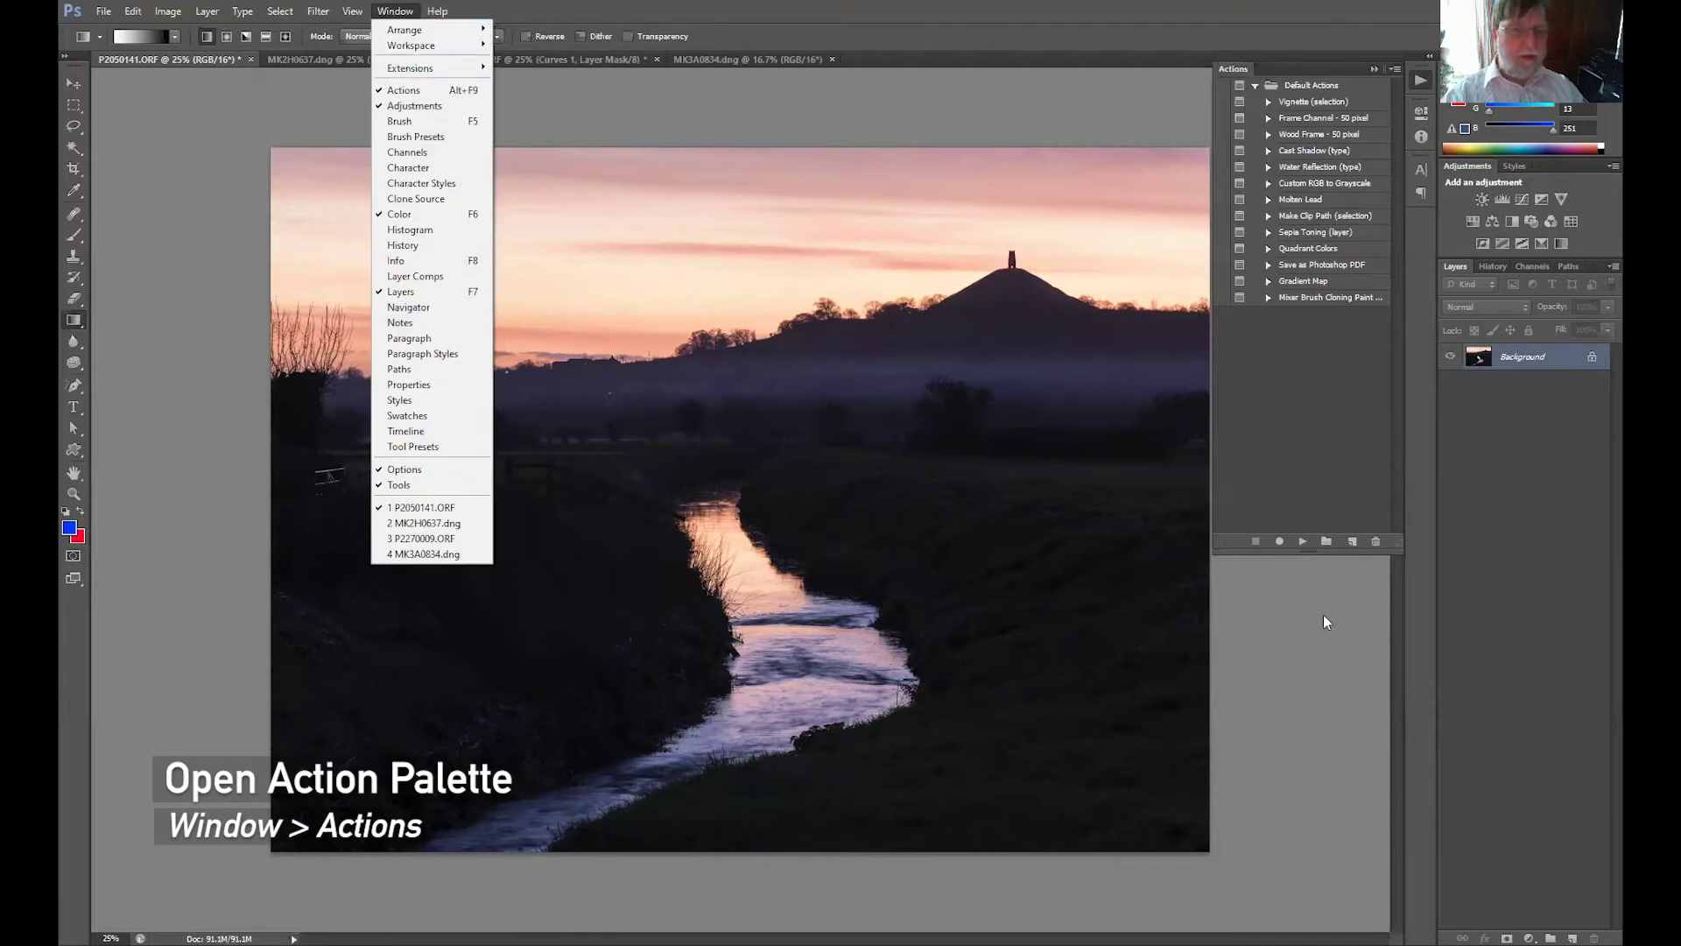
- Create a new action set named 'Twirl' in the Actions panel
{"action": "left_click", "coordinate": [1329, 547]}
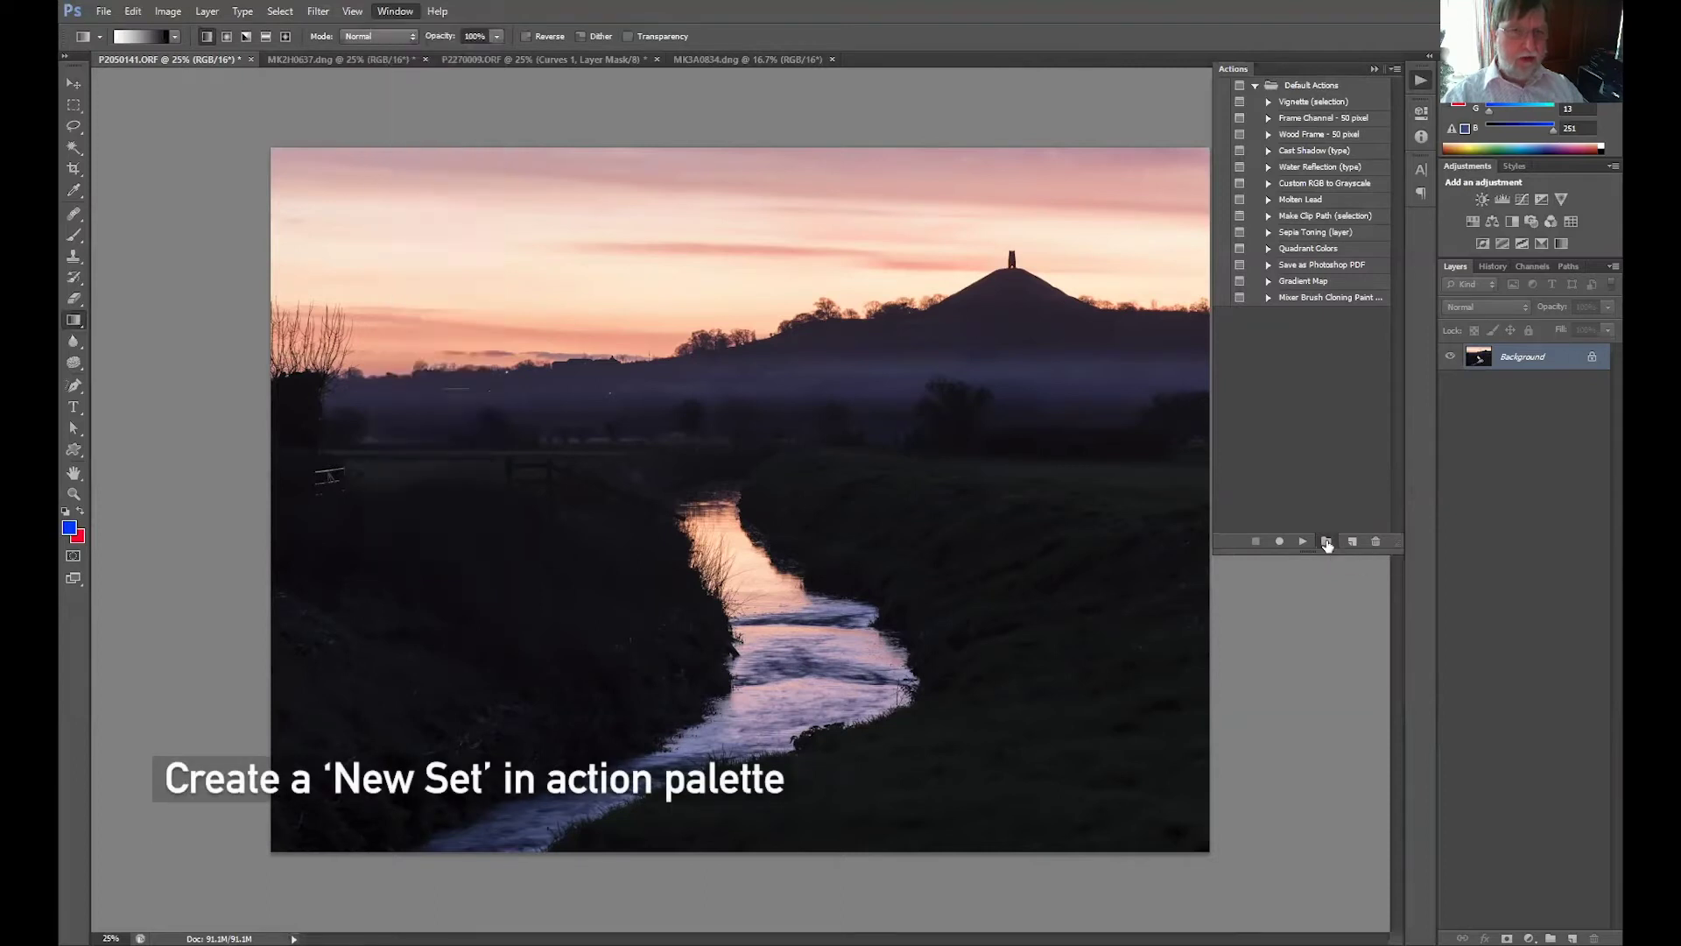
{"action": "type", "text": "T"}
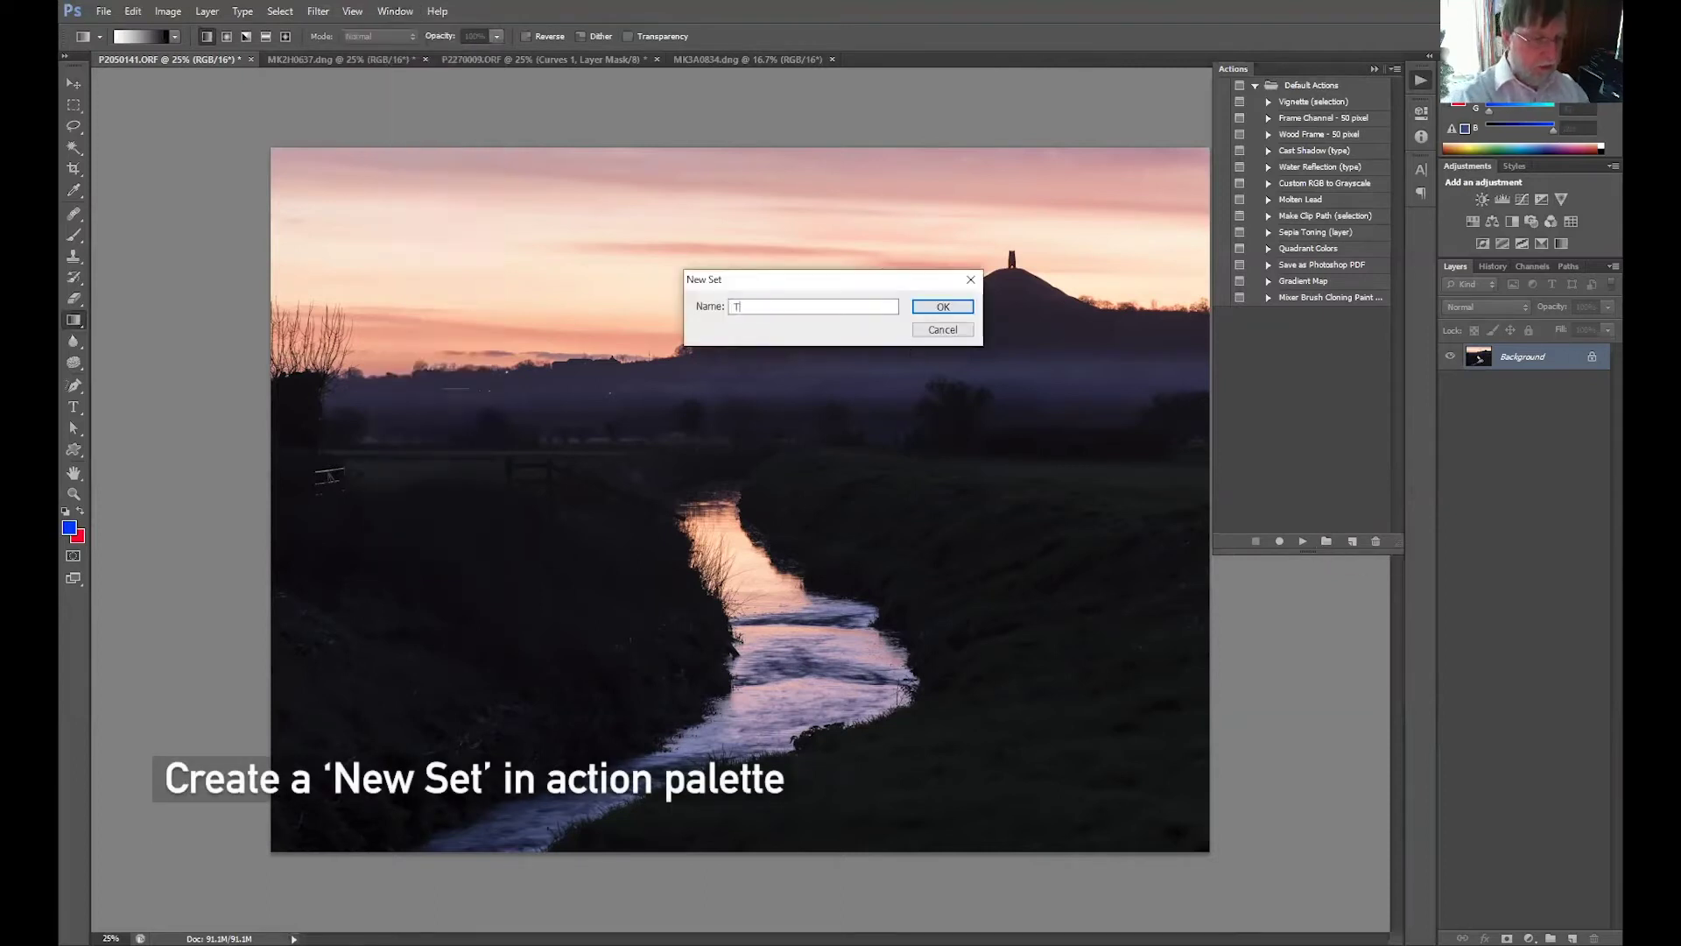
{"action": "type", "text": "wirl"}
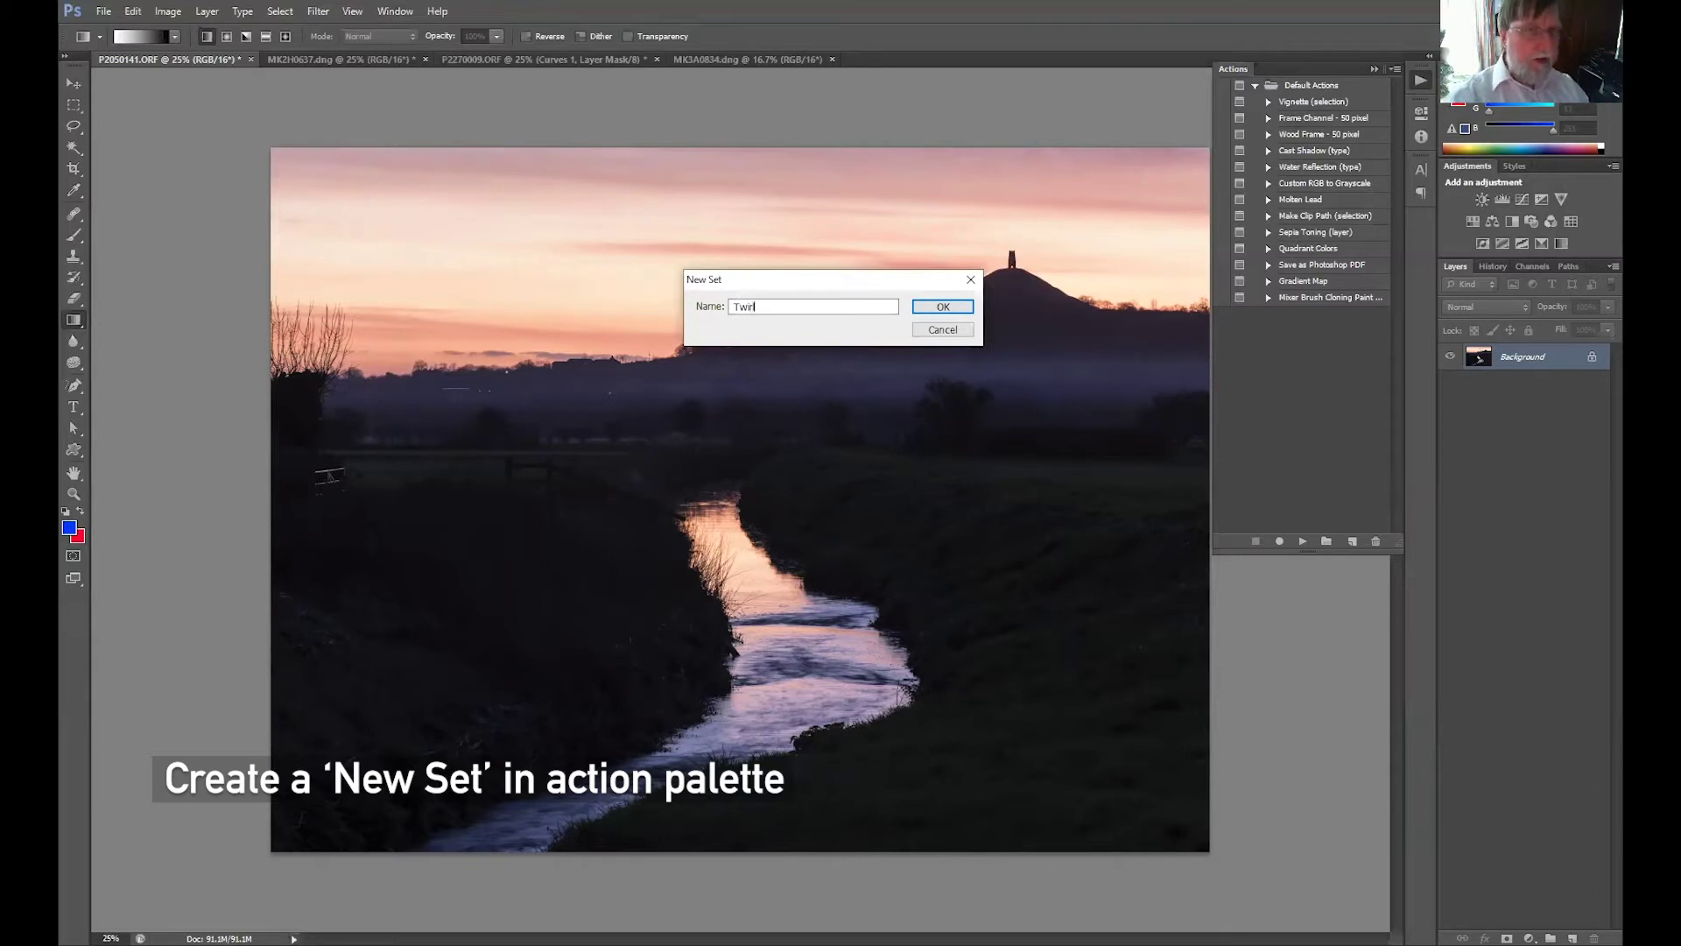
{"action": "left_click", "coordinate": [945, 314]}
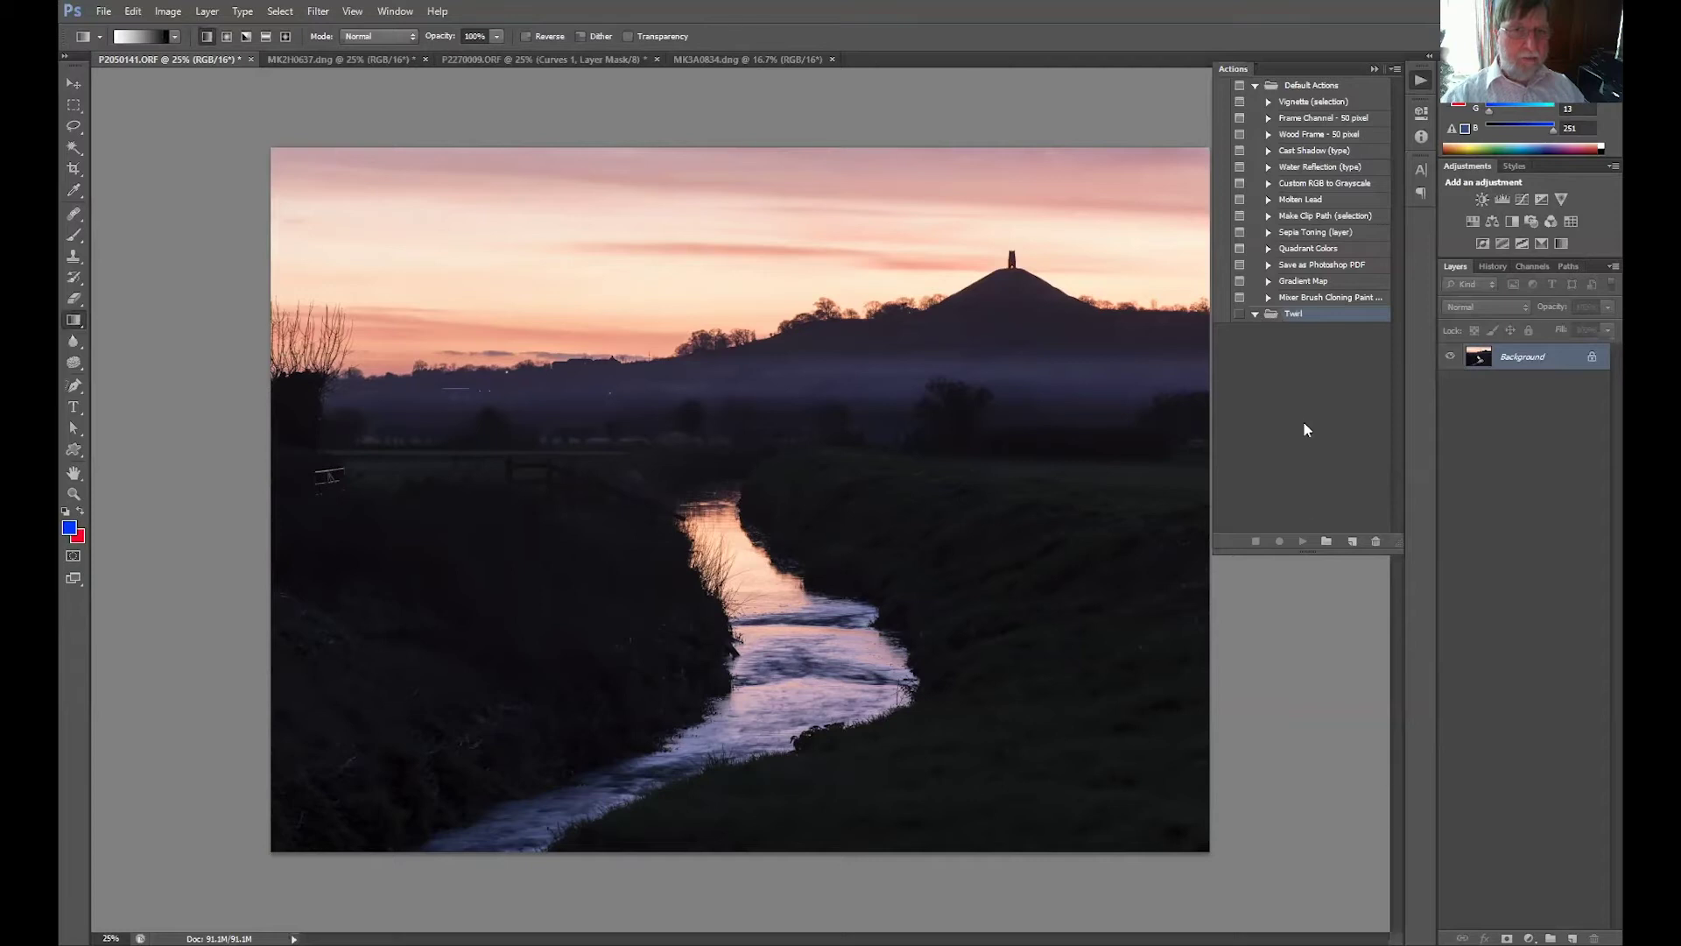
- Add an action named 'Twirl' to the Twirl set and begin recording
{"action": "left_click", "coordinate": [1354, 543]}
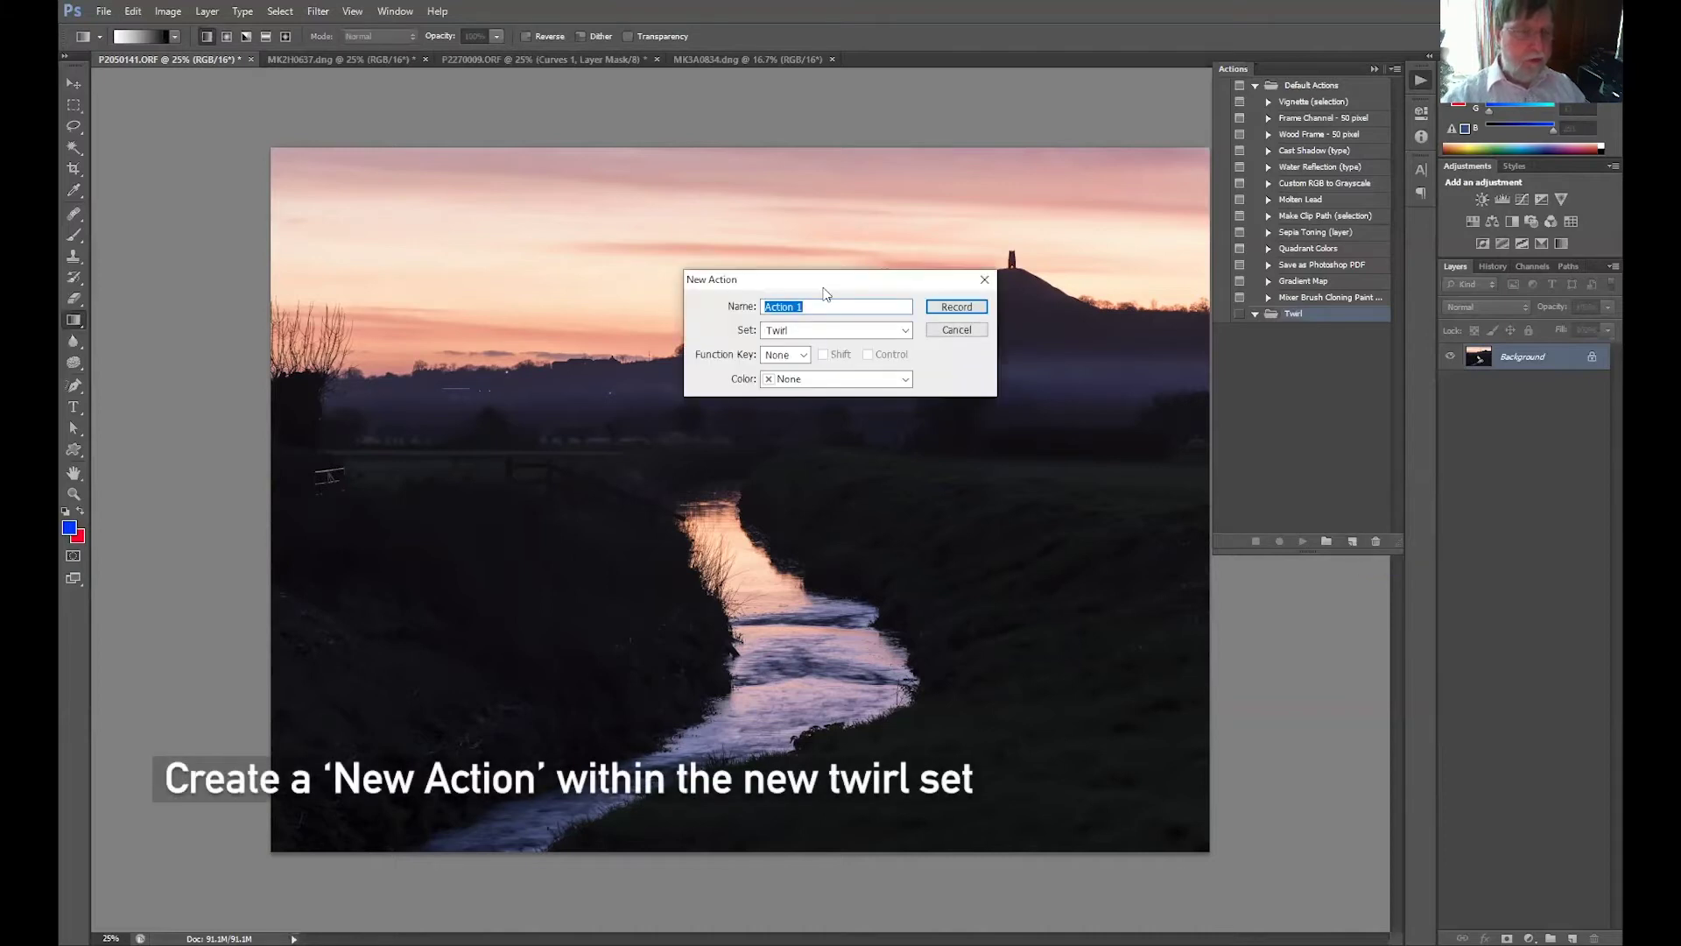
{"action": "type", "text": "Twi"}
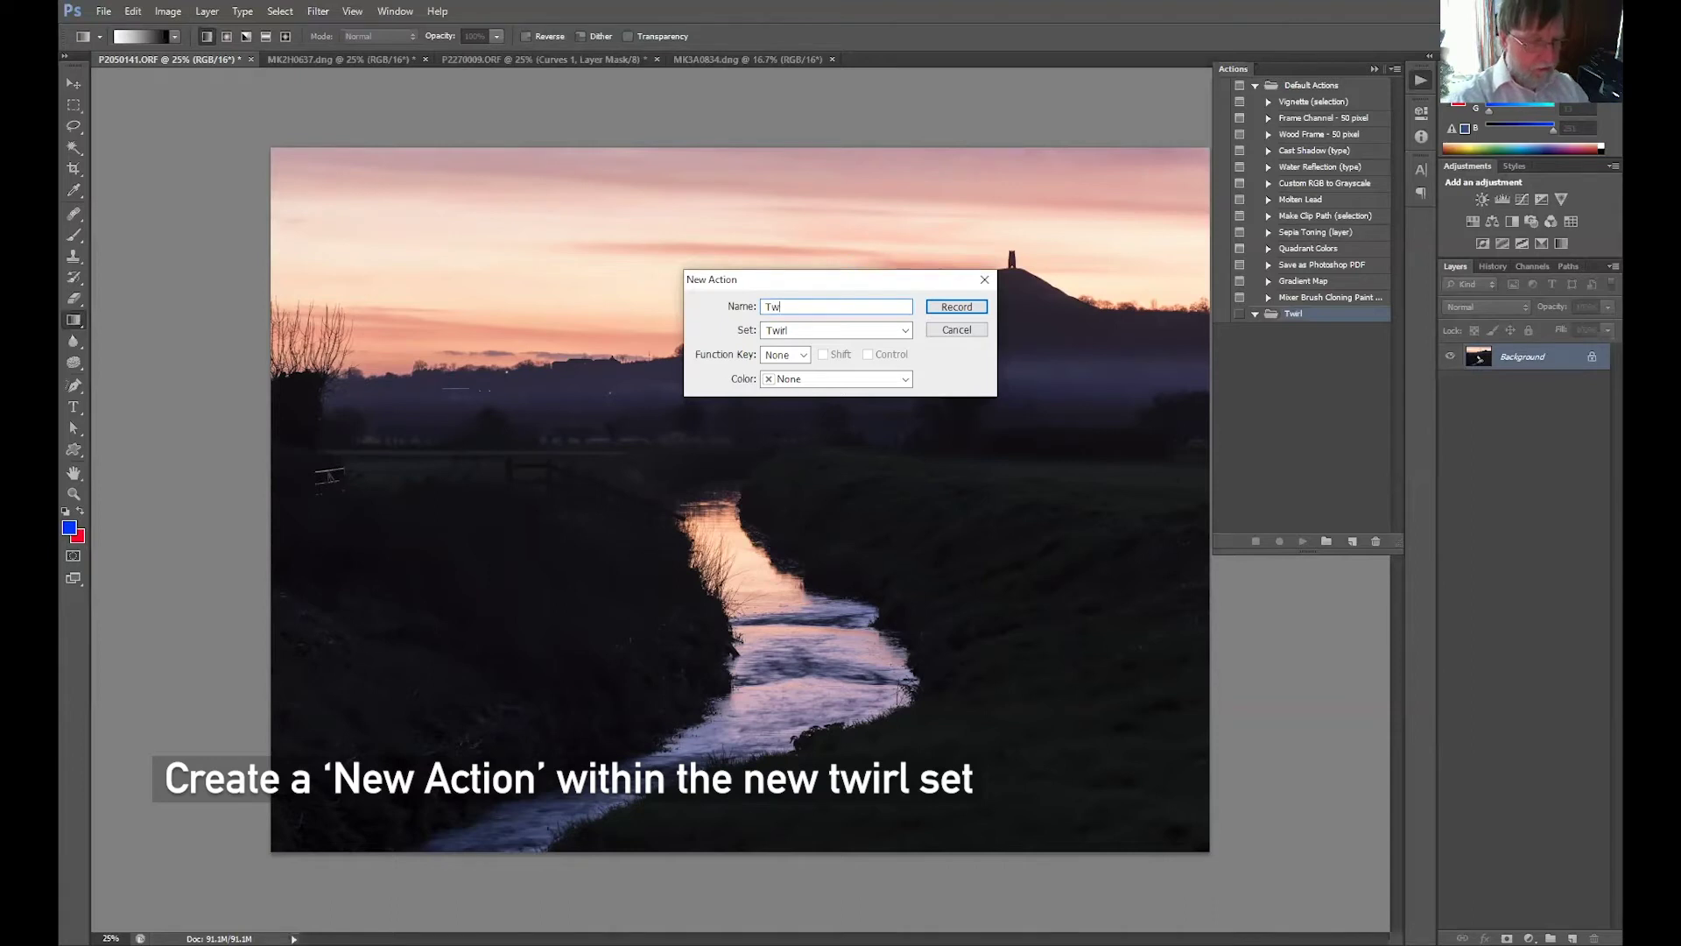
{"action": "key", "text": "BackSpace"}
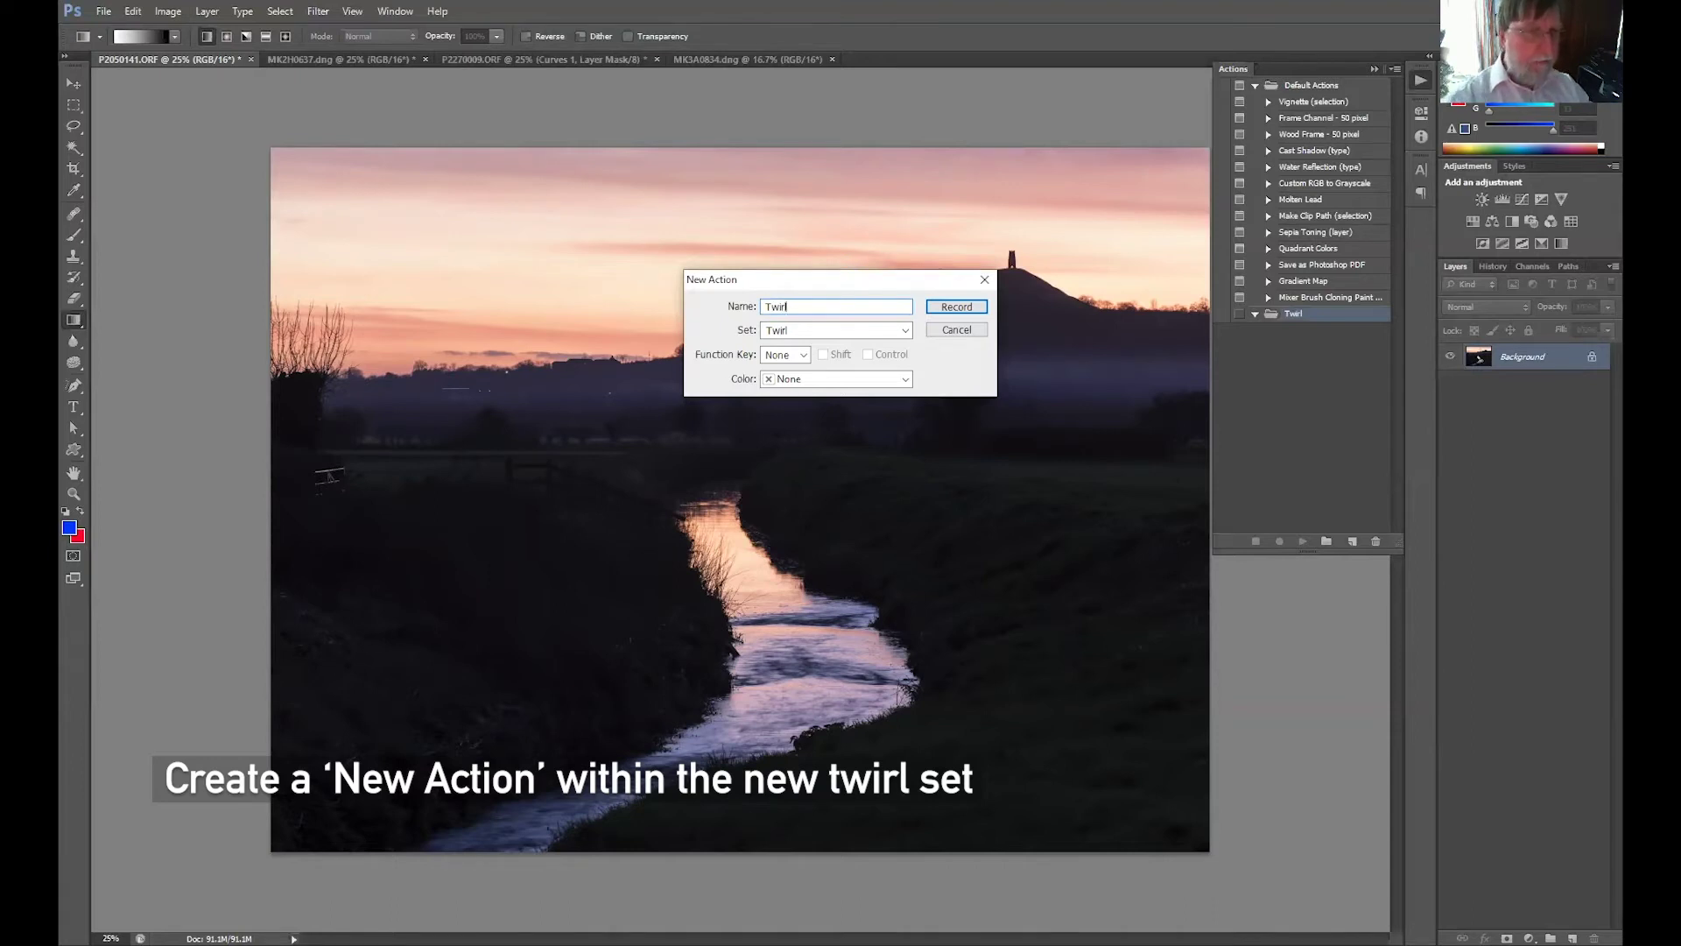
{"action": "left_click", "coordinate": [955, 307]}
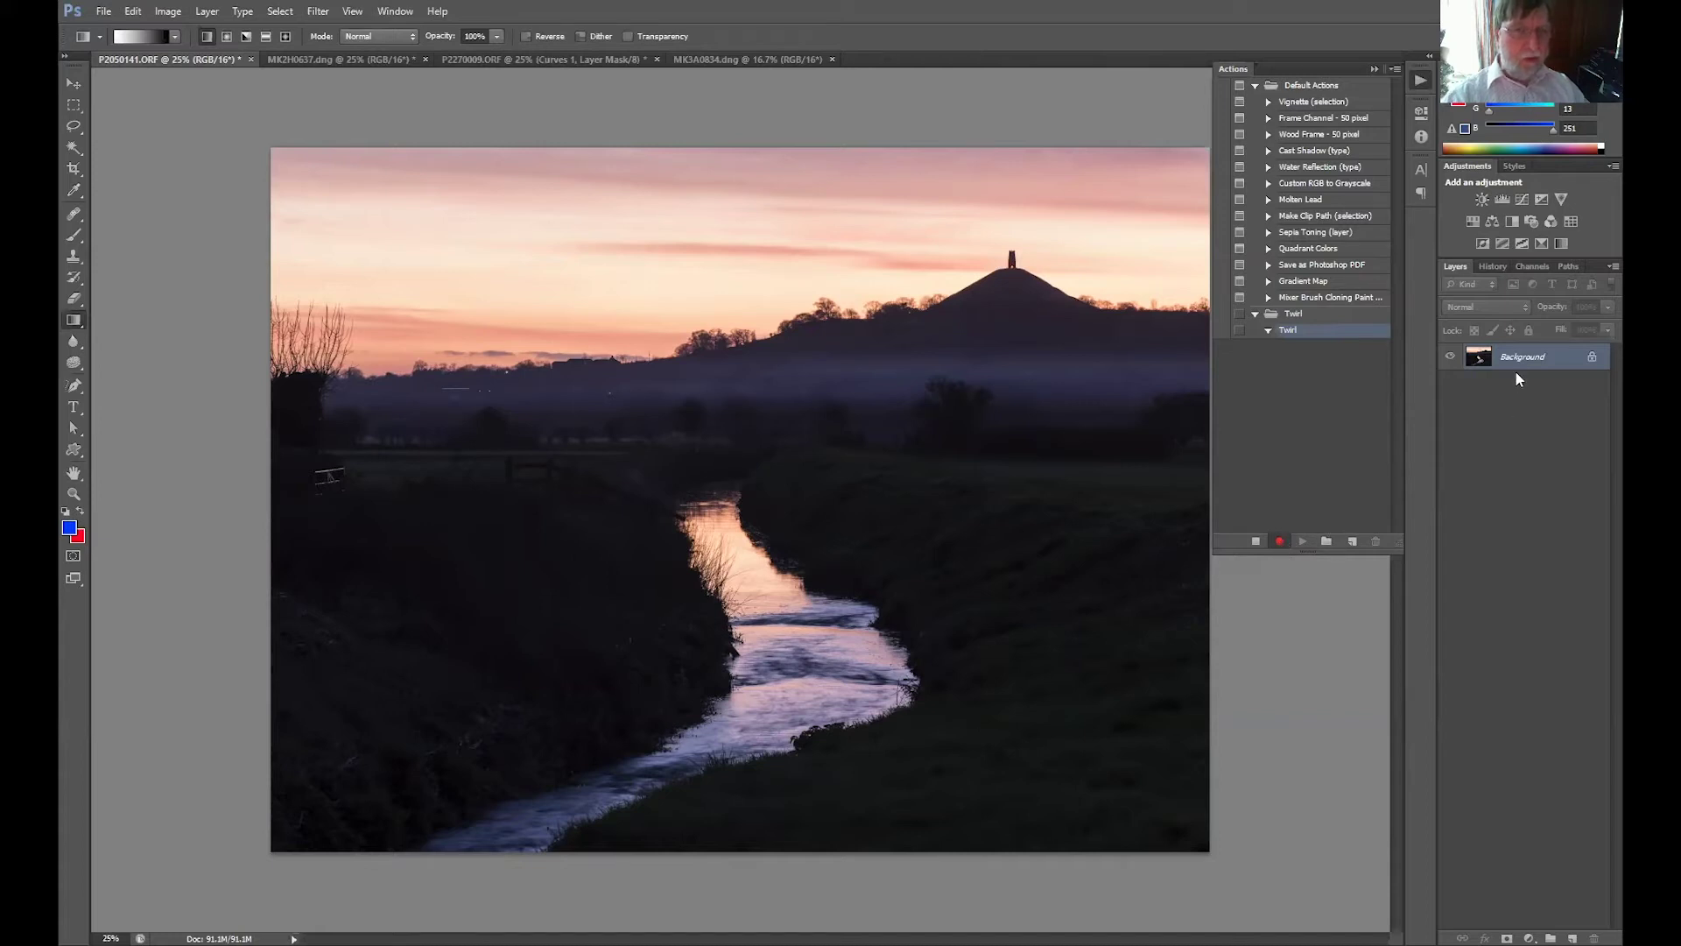
- Duplicate Background as 'Layer 1' and convert the image to 8 Bits/Channel
{"action": "mouse_move", "coordinate": [1524, 359]}
{"action": "left_mouse_down"}
{"action": "mouse_move", "coordinate": [1525, 935]}
{"action": "mouse_move", "coordinate": [1572, 937]}
{"action": "left_mouse_up"}
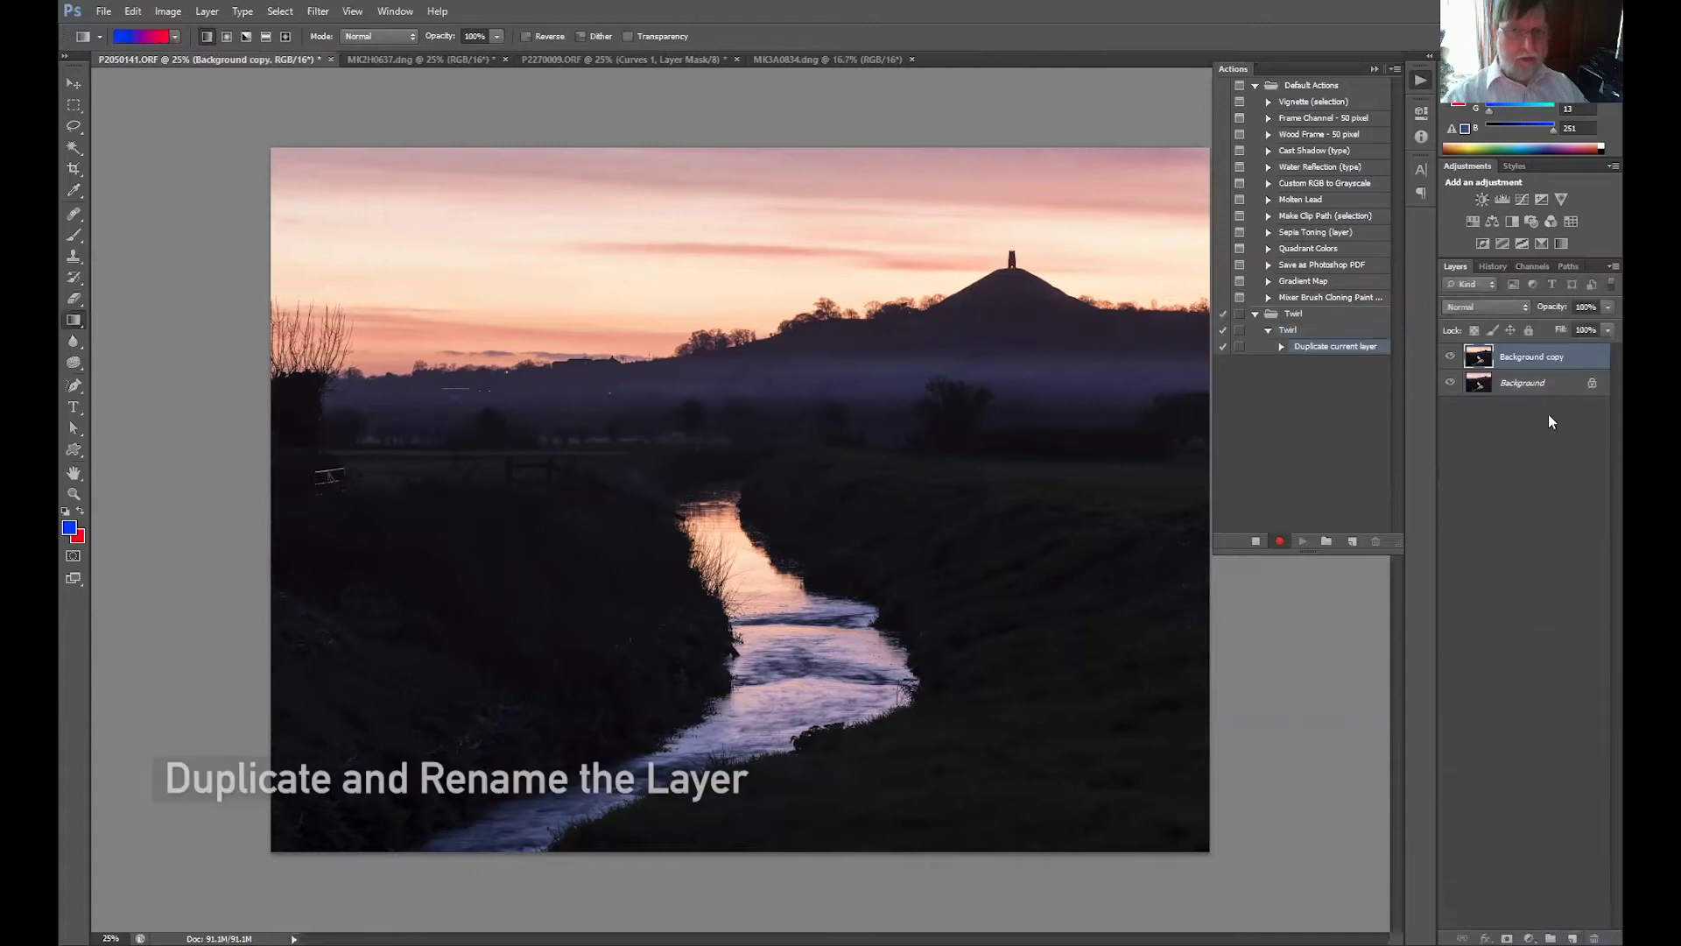
{"action": "double_click", "coordinate": [1525, 357]}
{"action": "type", "text": "L"}
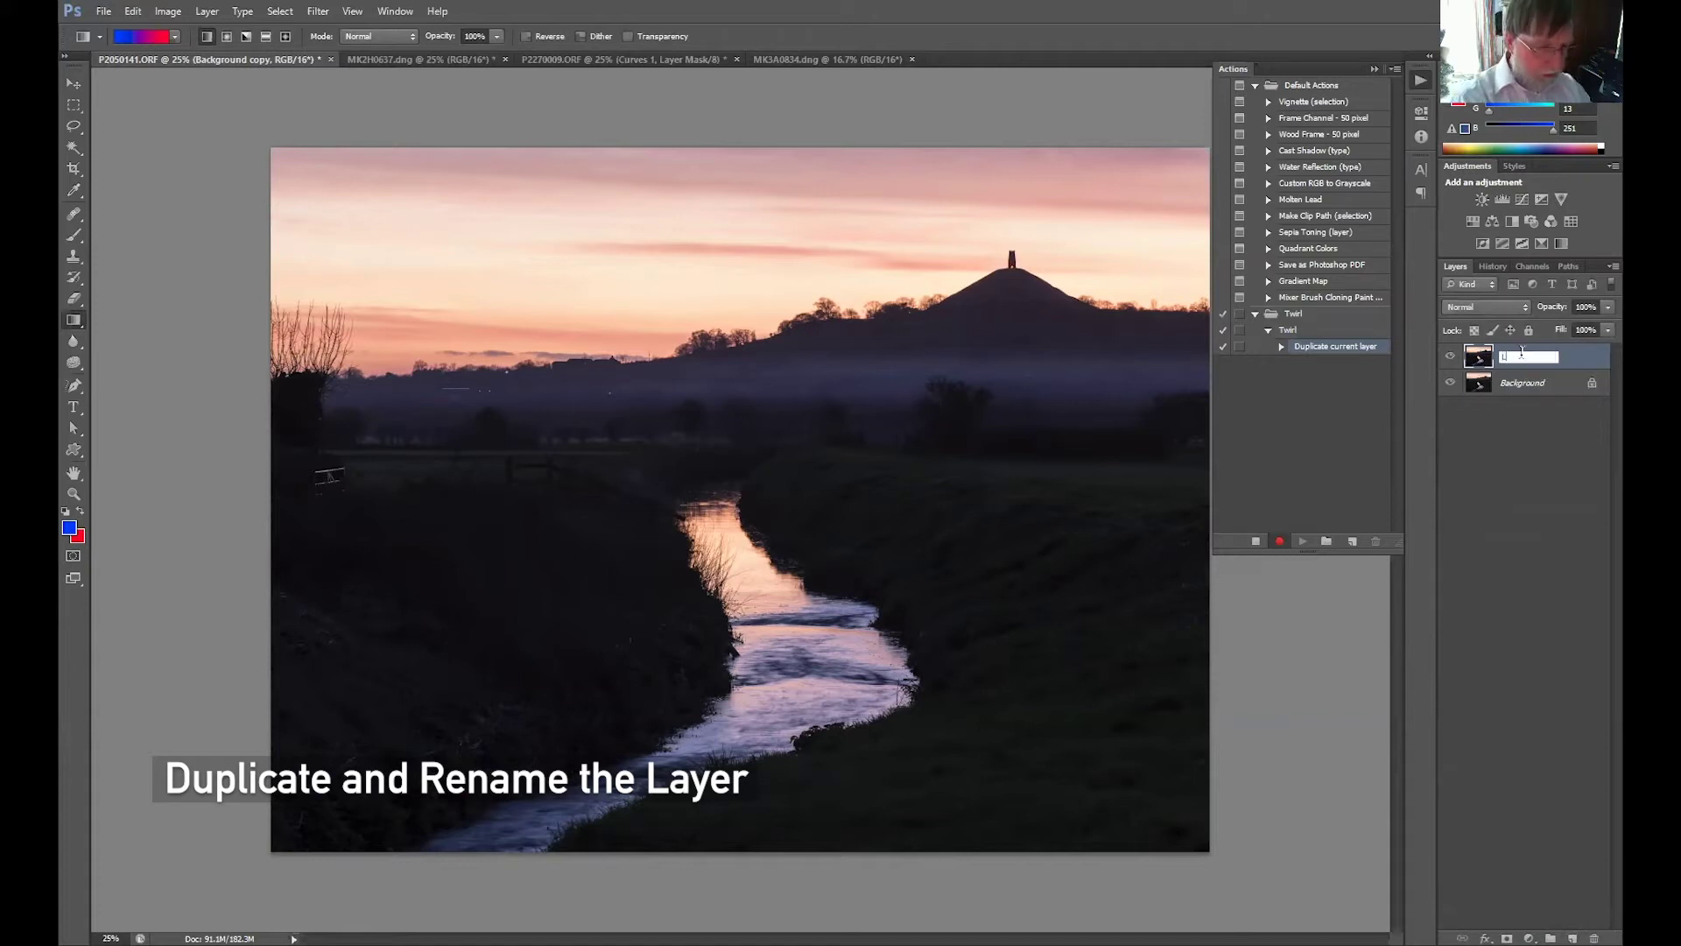
{"action": "type", "text": "ayer 1"}
{"action": "key", "text": "Return"}
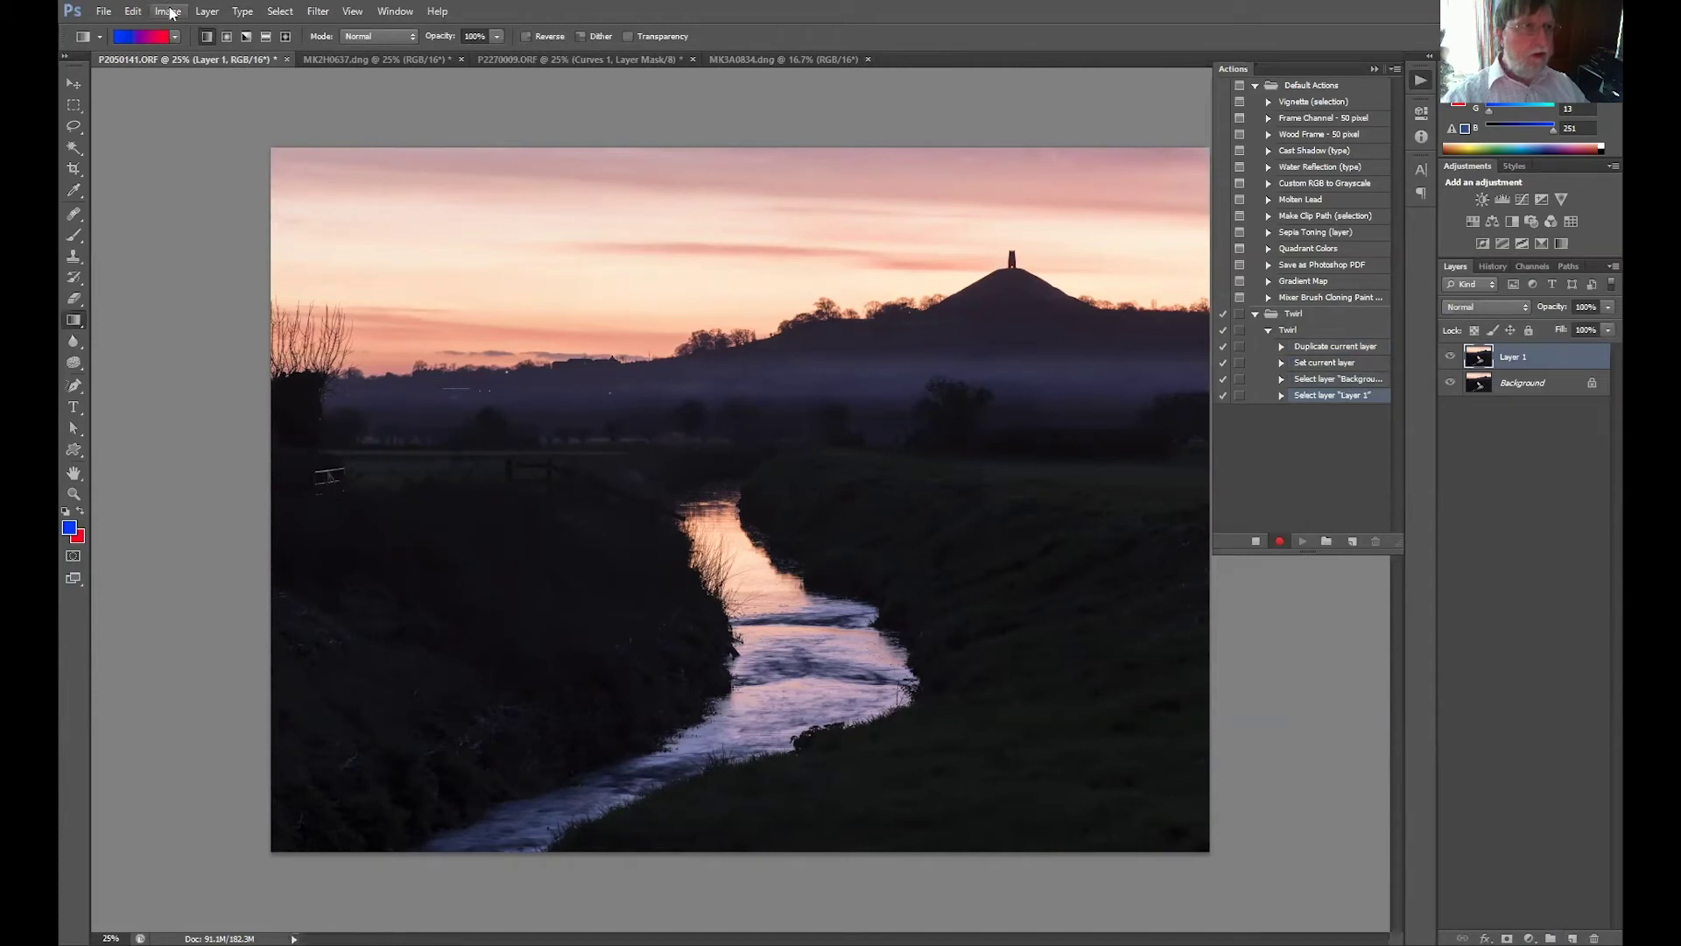
{"action": "left_click", "coordinate": [321, 17]}
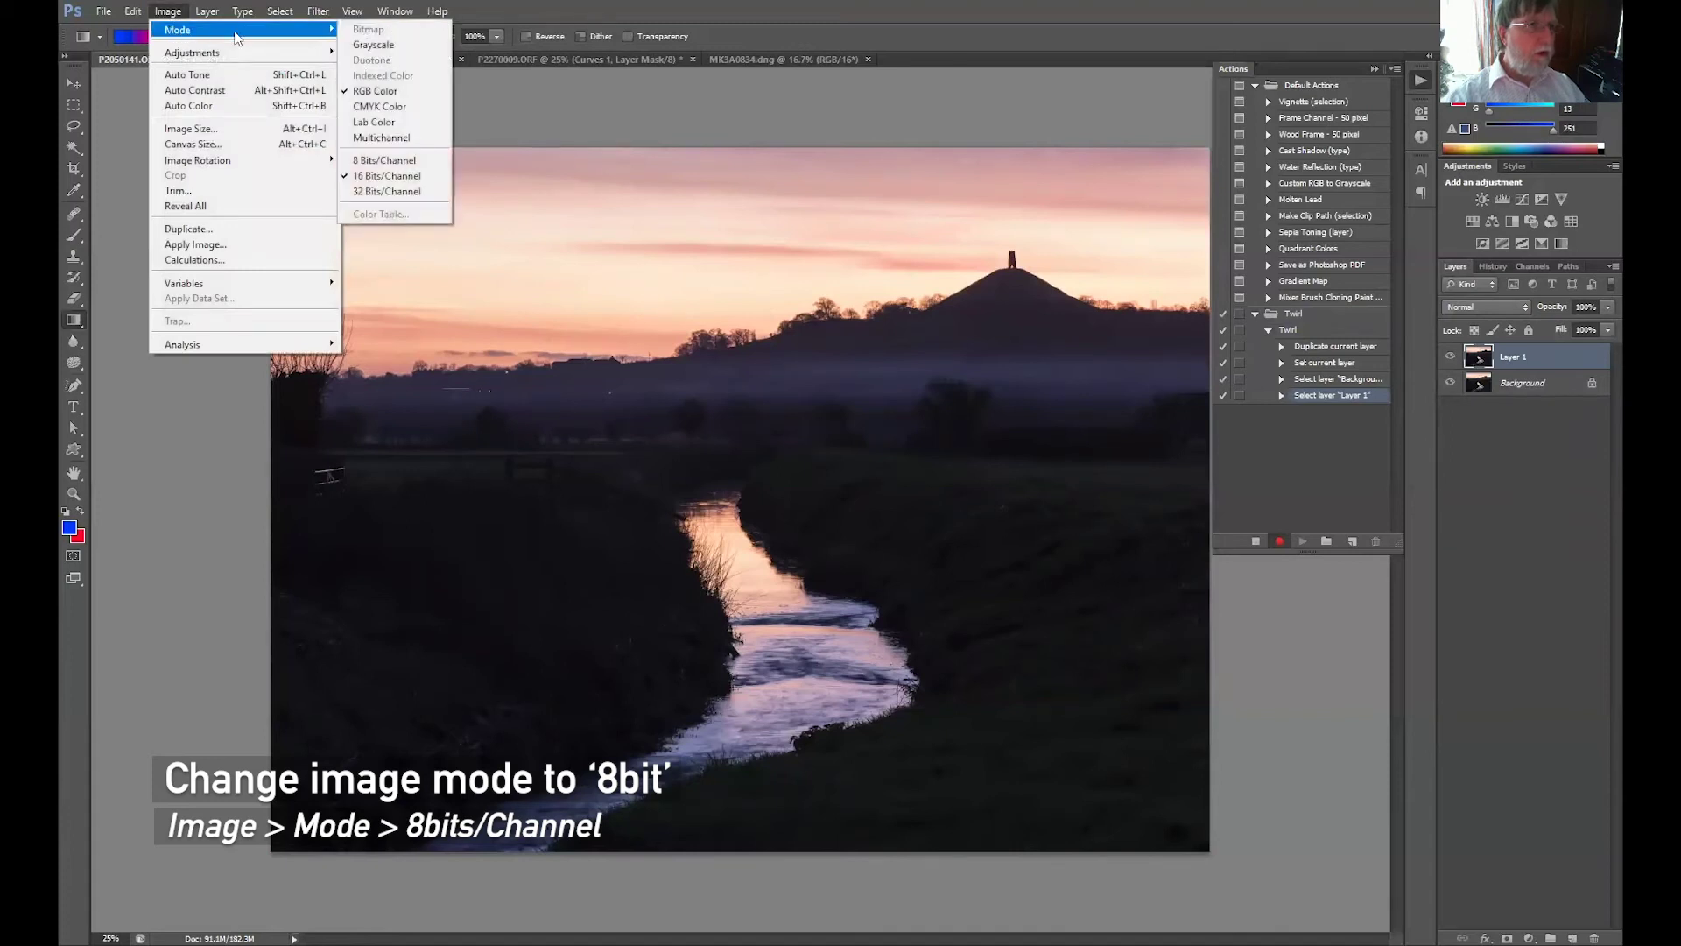
{"action": "mouse_move", "coordinate": [197, 29]}
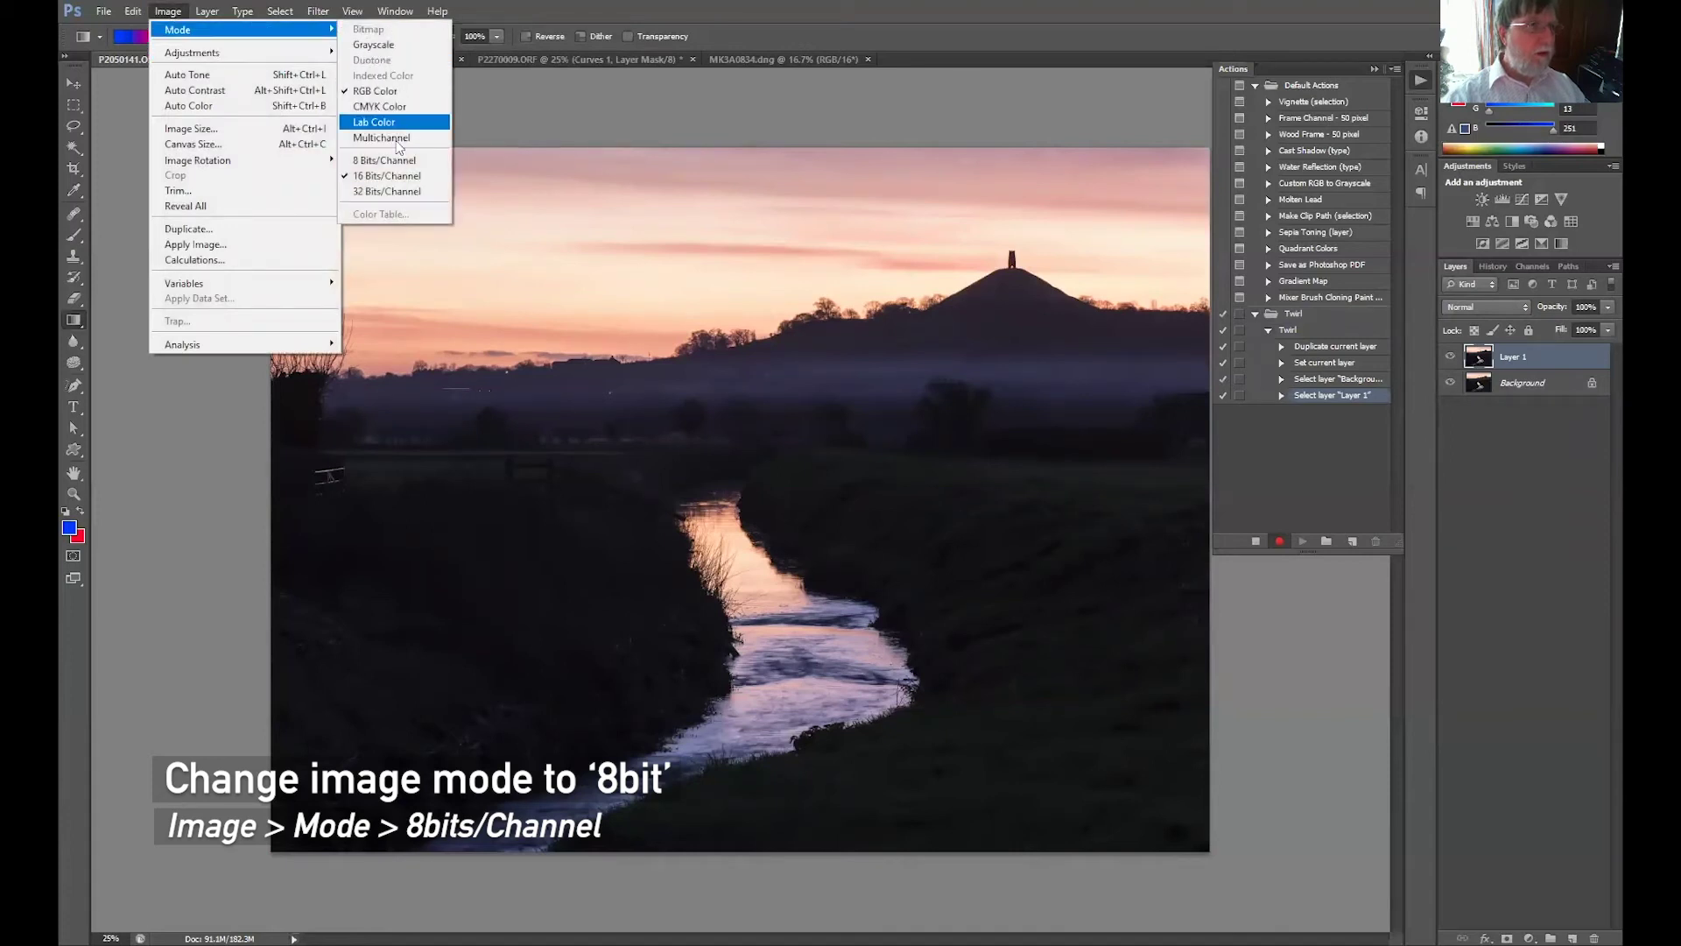
{"action": "left_click", "coordinate": [394, 161]}
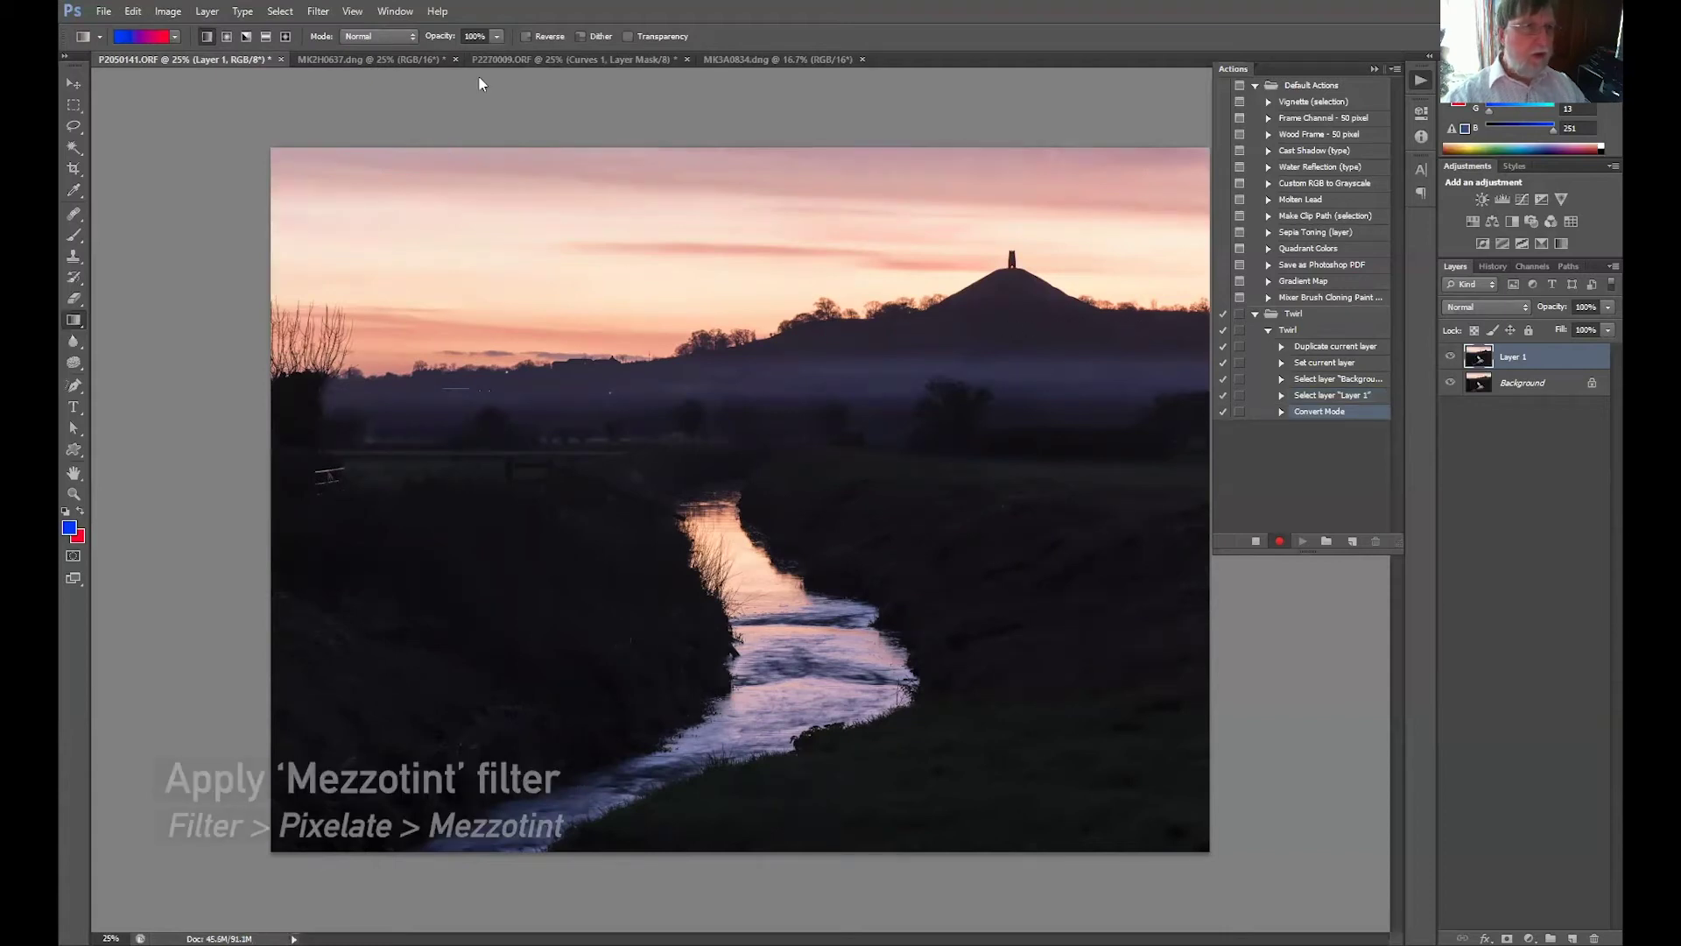
- Apply a Pixelate > Mezzotint filter of type Long Strokes to Layer 1
{"action": "left_click", "coordinate": [318, 11]}
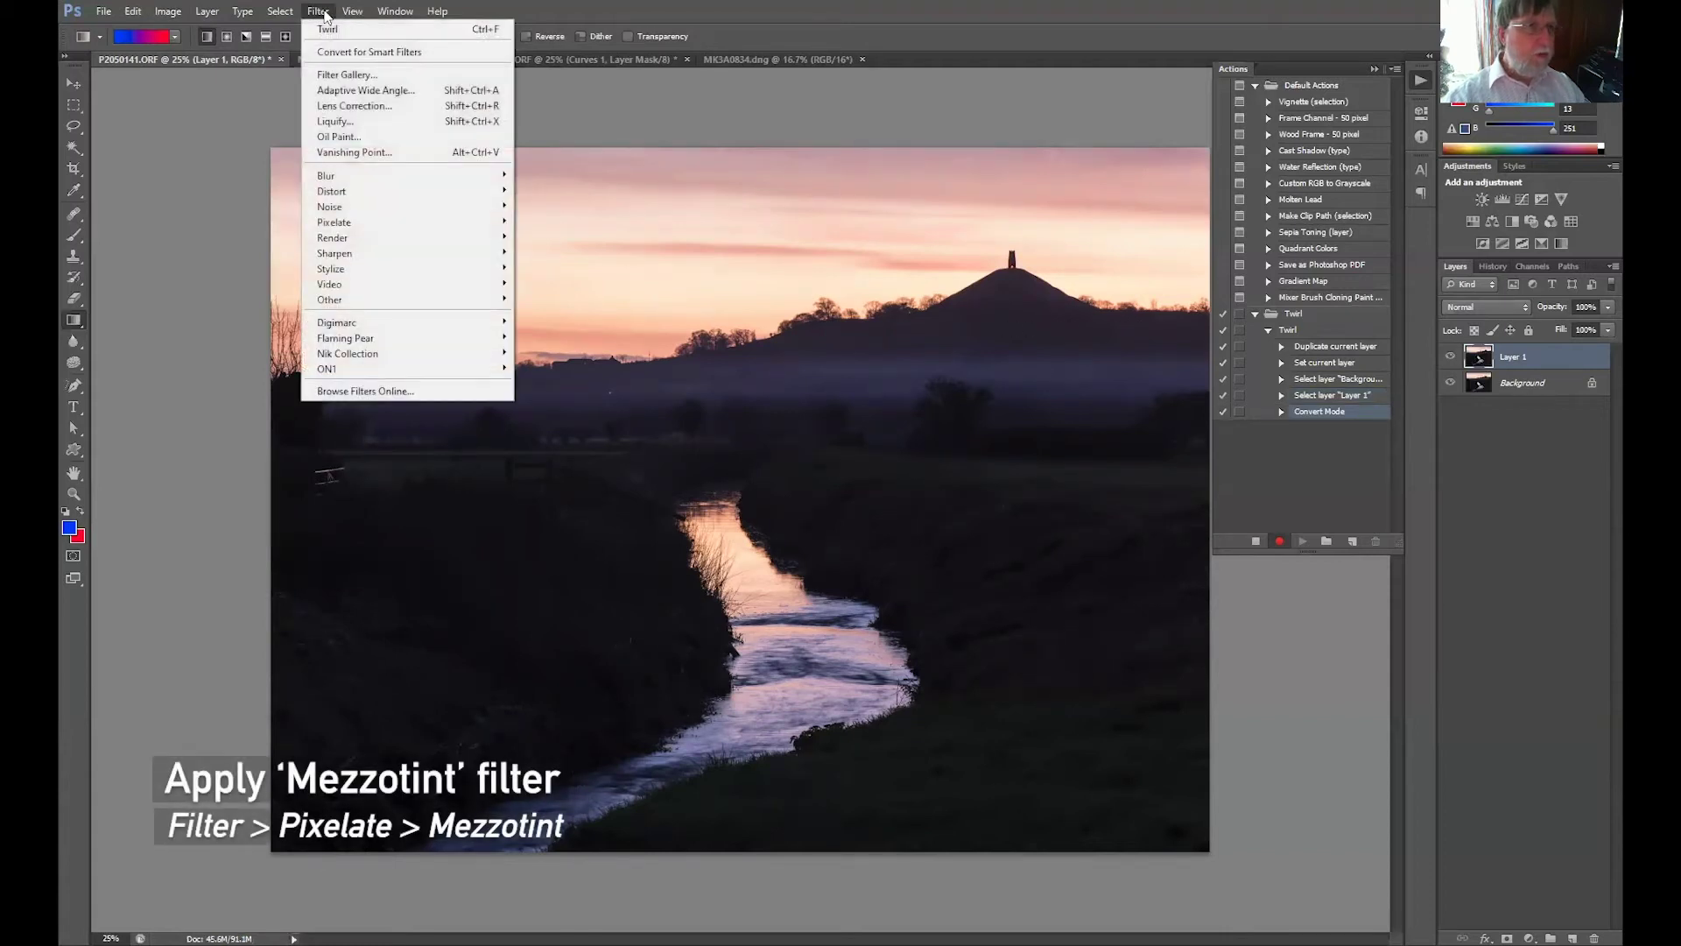
{"action": "mouse_move", "coordinate": [331, 192]}
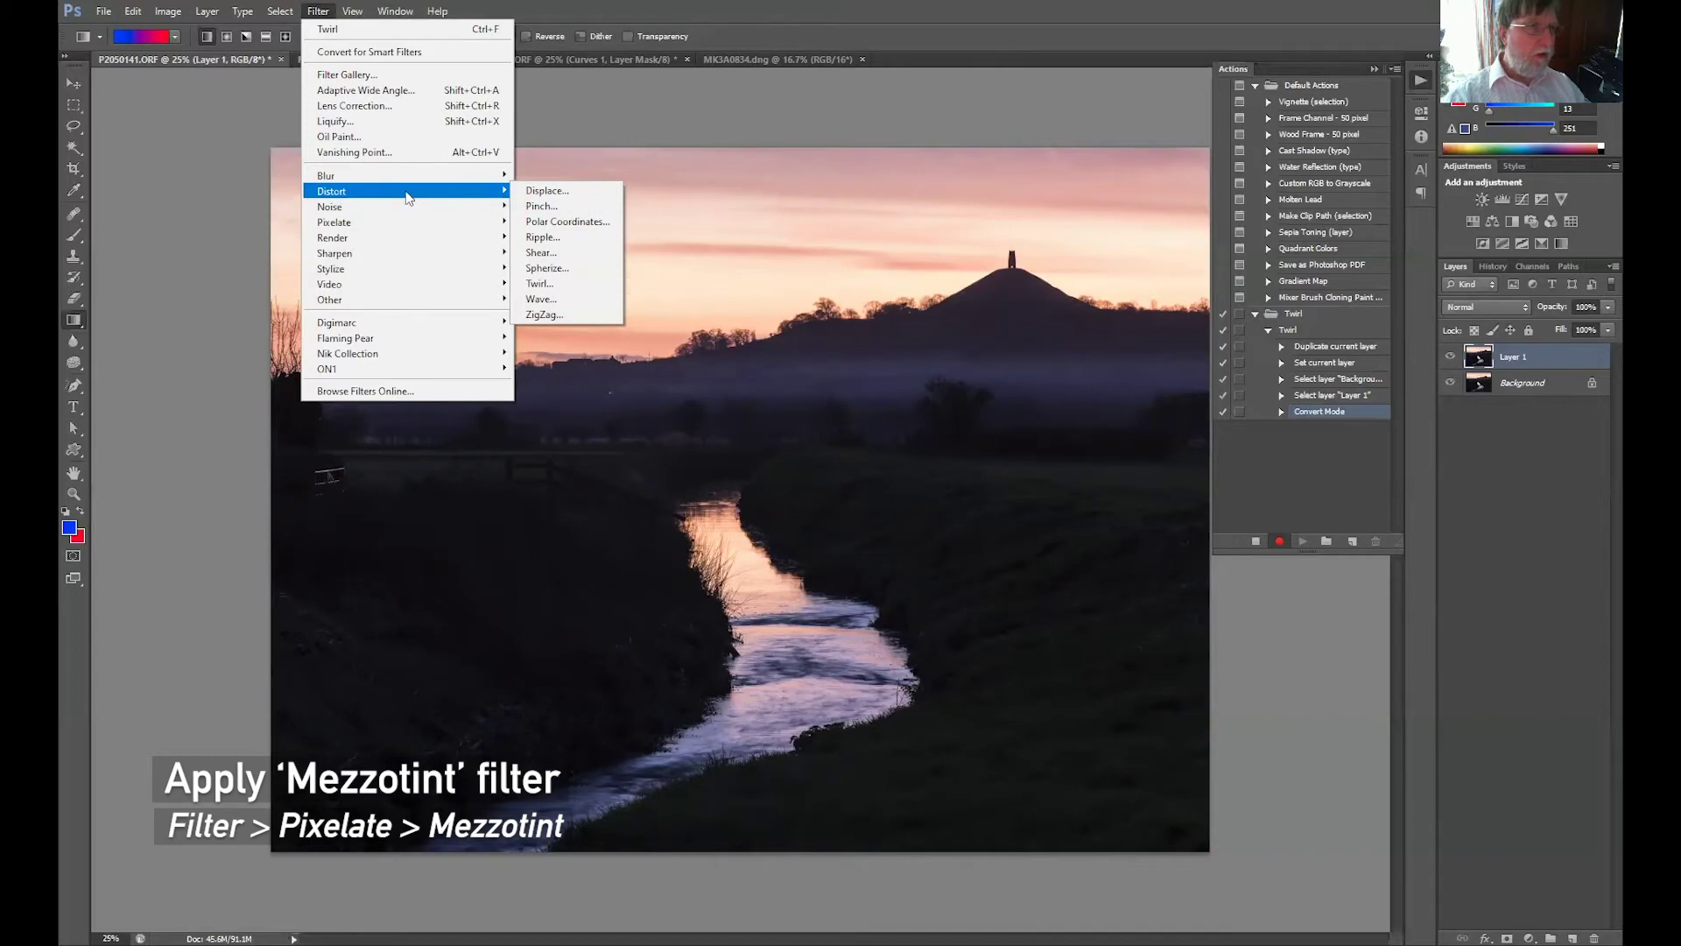
{"action": "left_click", "coordinate": [406, 195]}
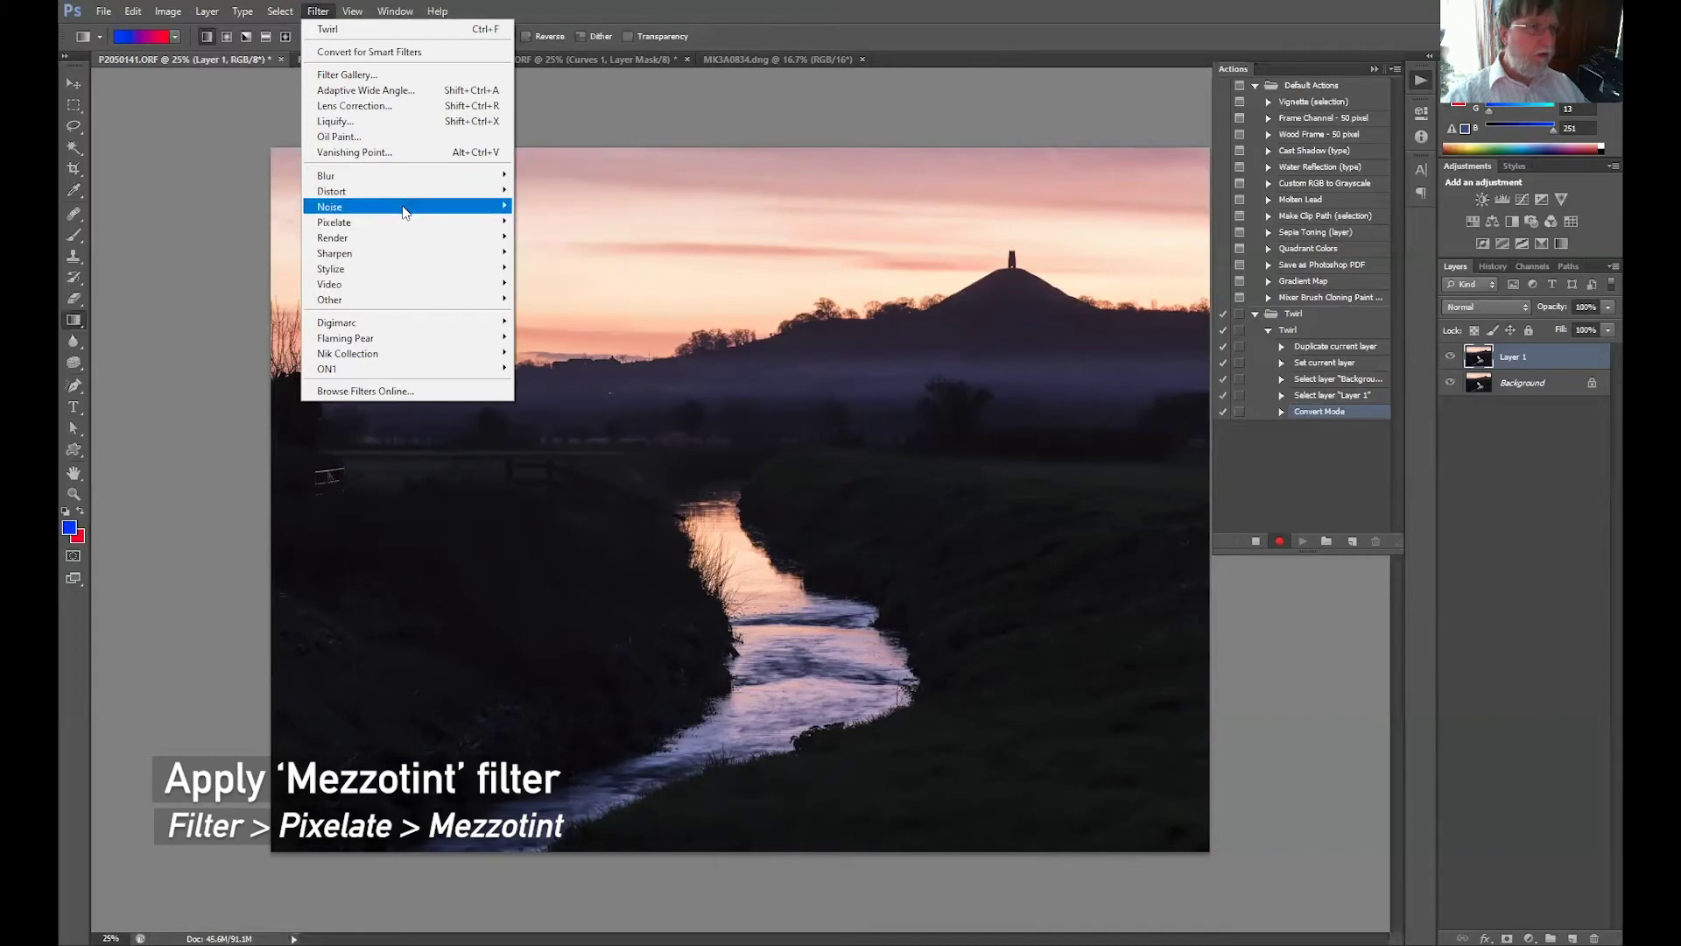
{"action": "mouse_move", "coordinate": [335, 223]}
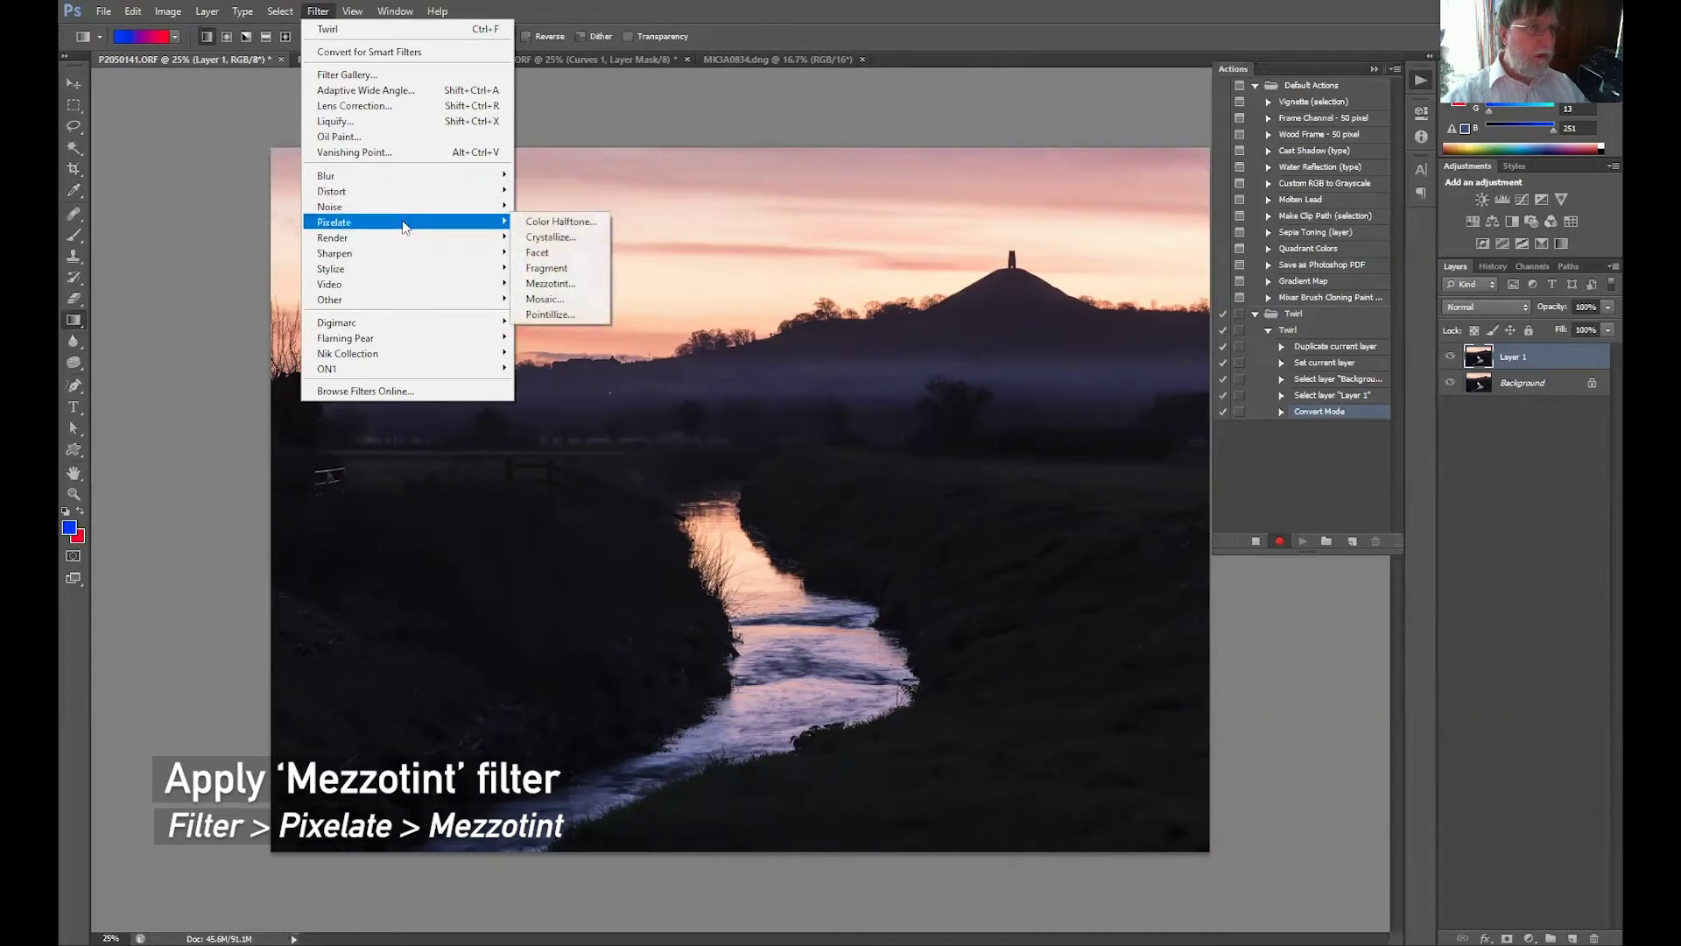
{"action": "left_click", "coordinate": [567, 289]}
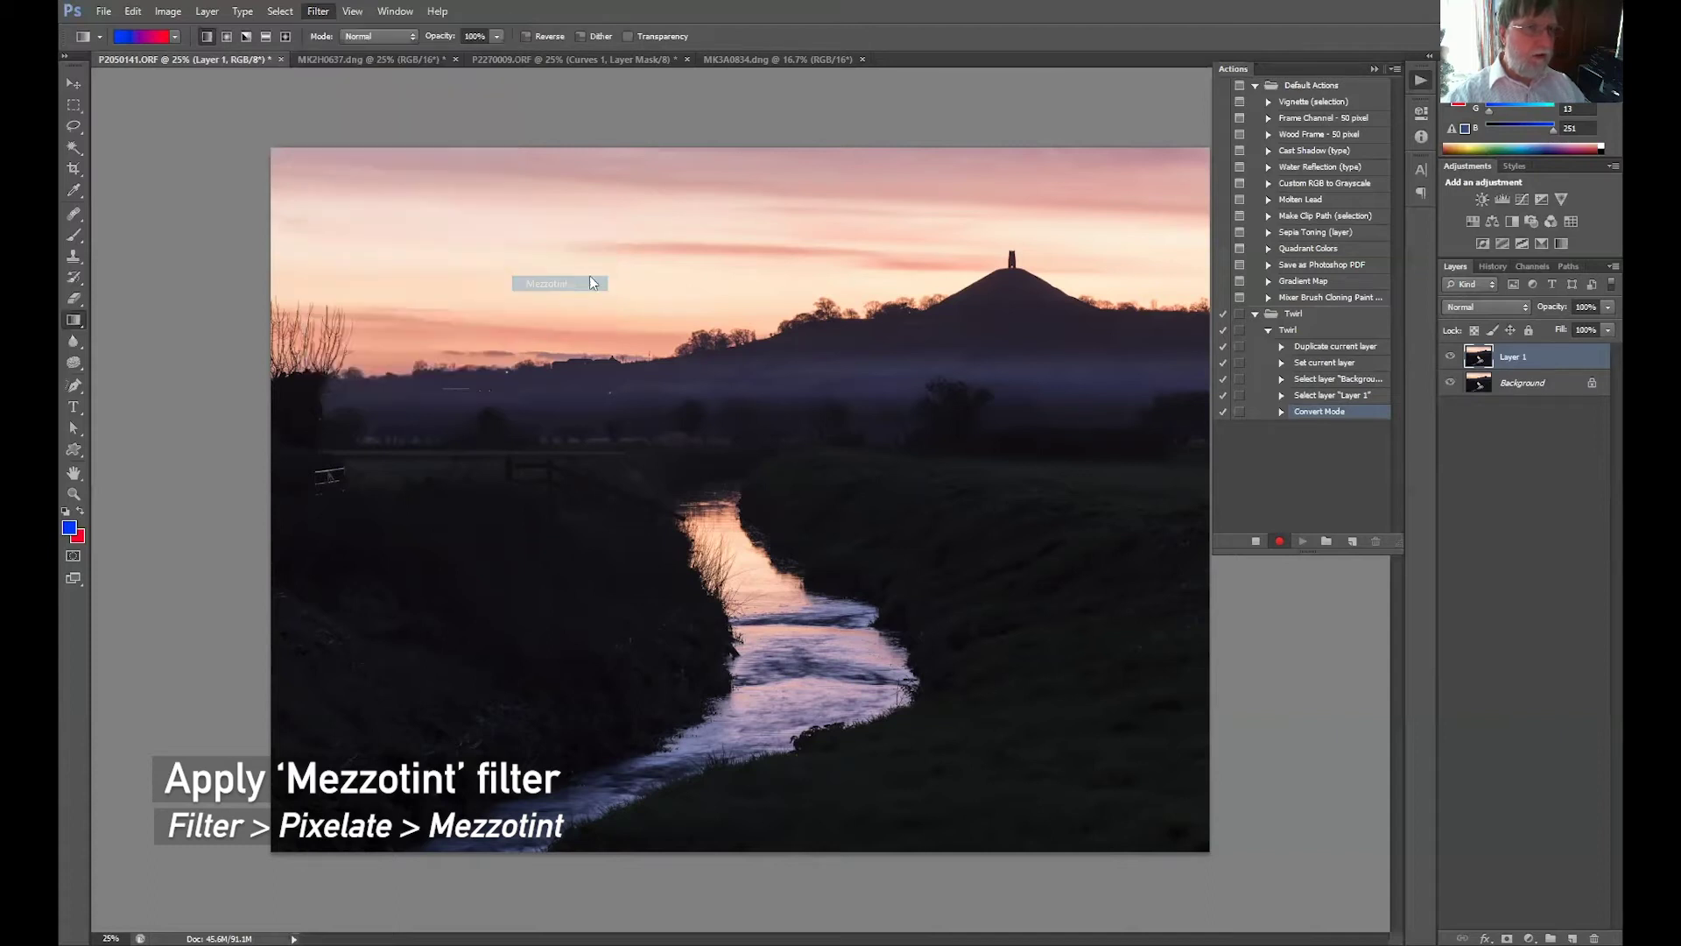
{"action": "left_click", "coordinate": [1160, 448]}
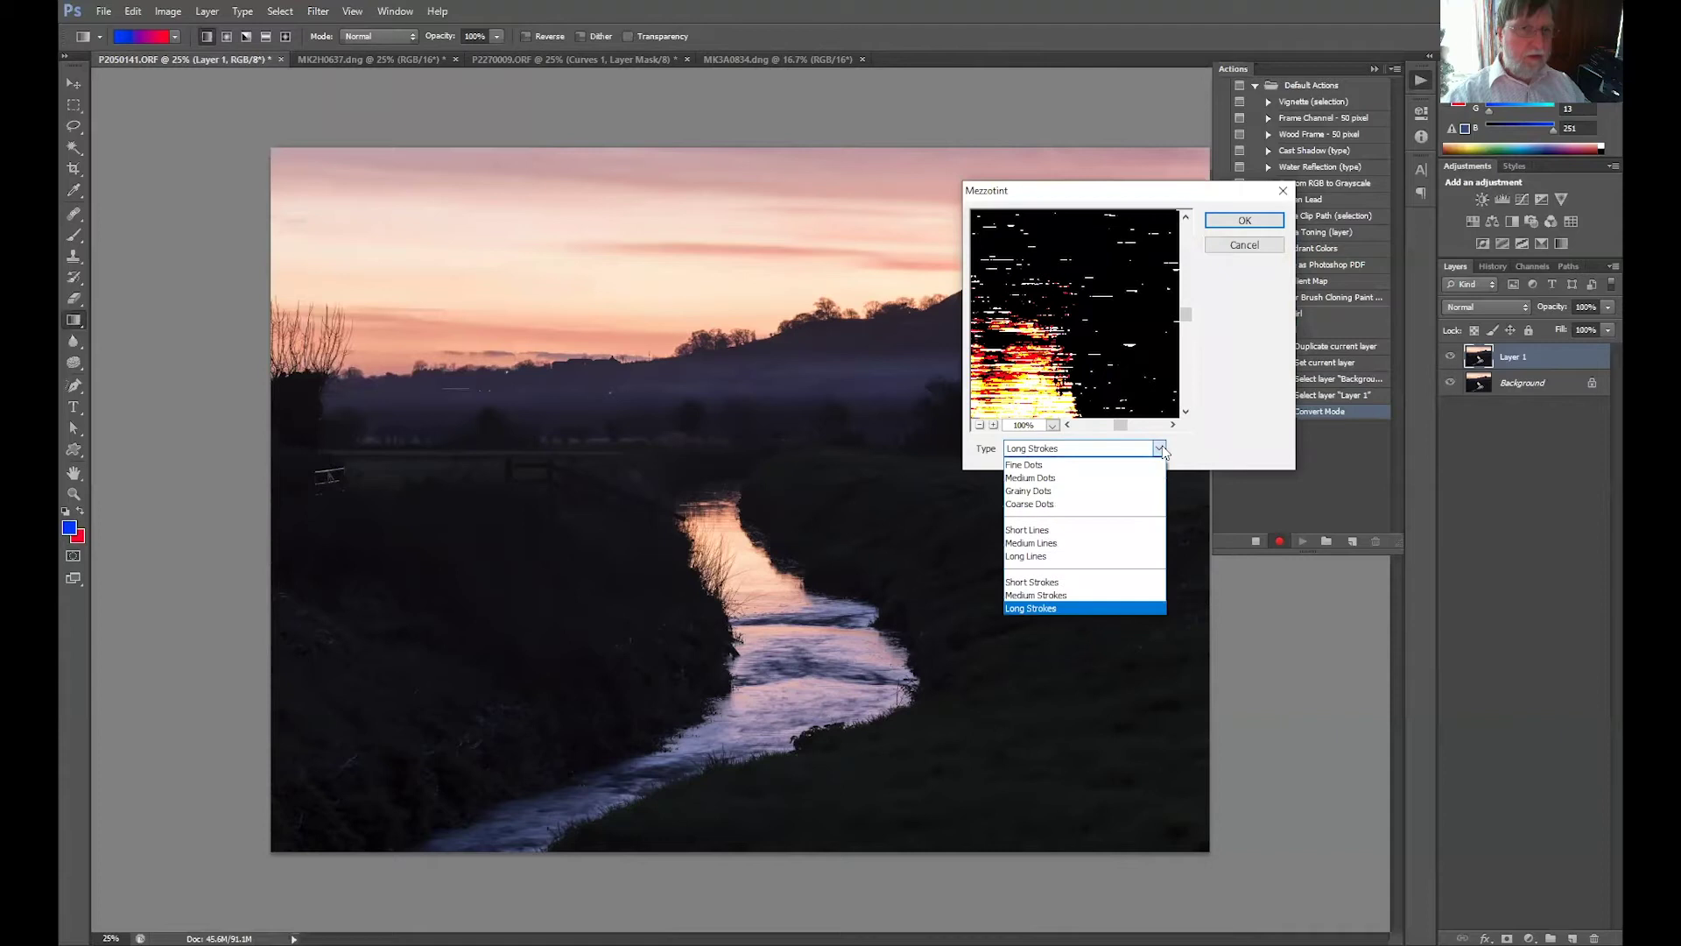
{"action": "left_click", "coordinate": [1097, 465]}
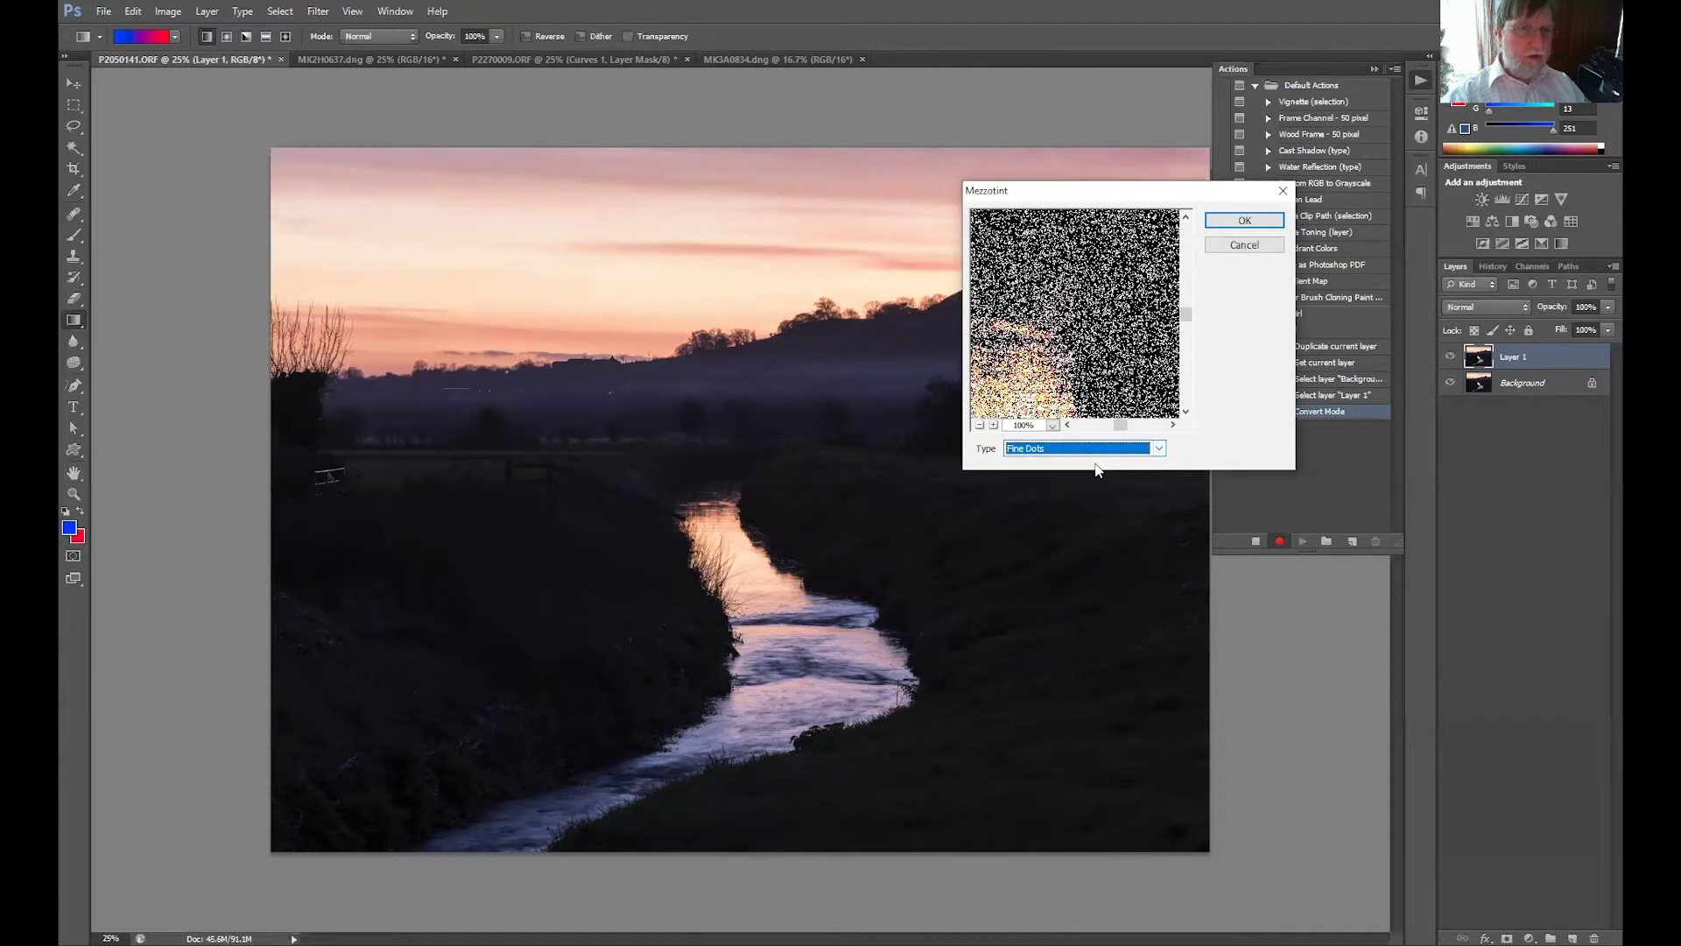
{"action": "left_click", "coordinate": [1160, 448]}
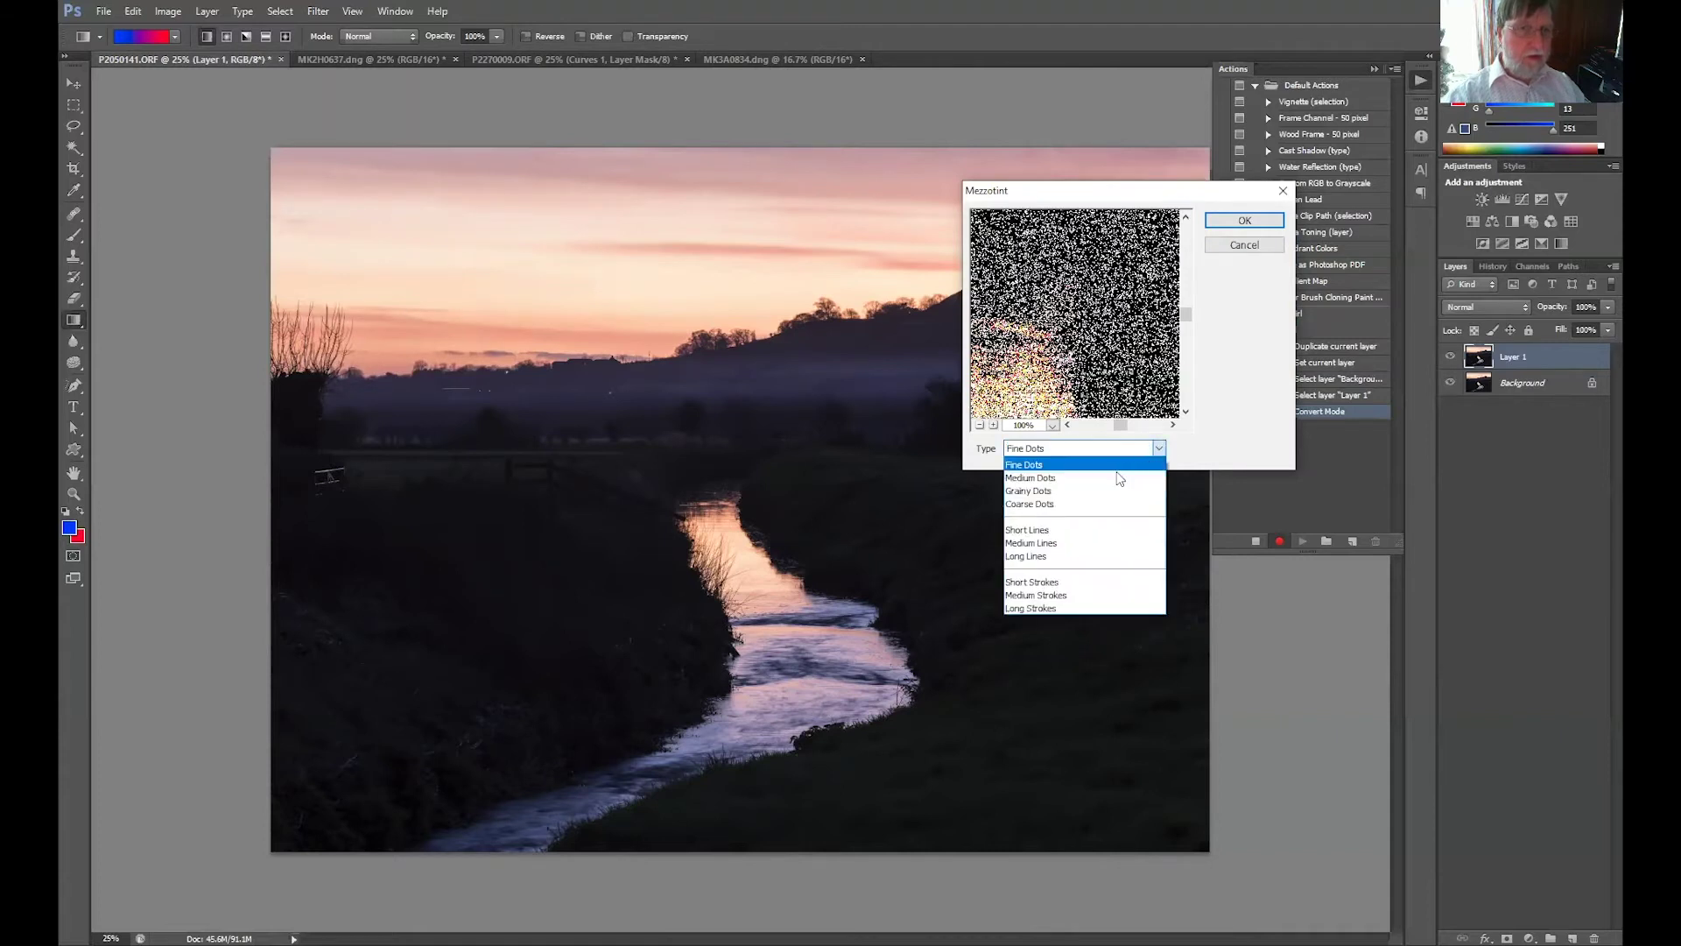
{"action": "left_click", "coordinate": [1079, 529]}
{"action": "left_click", "coordinate": [1161, 448]}
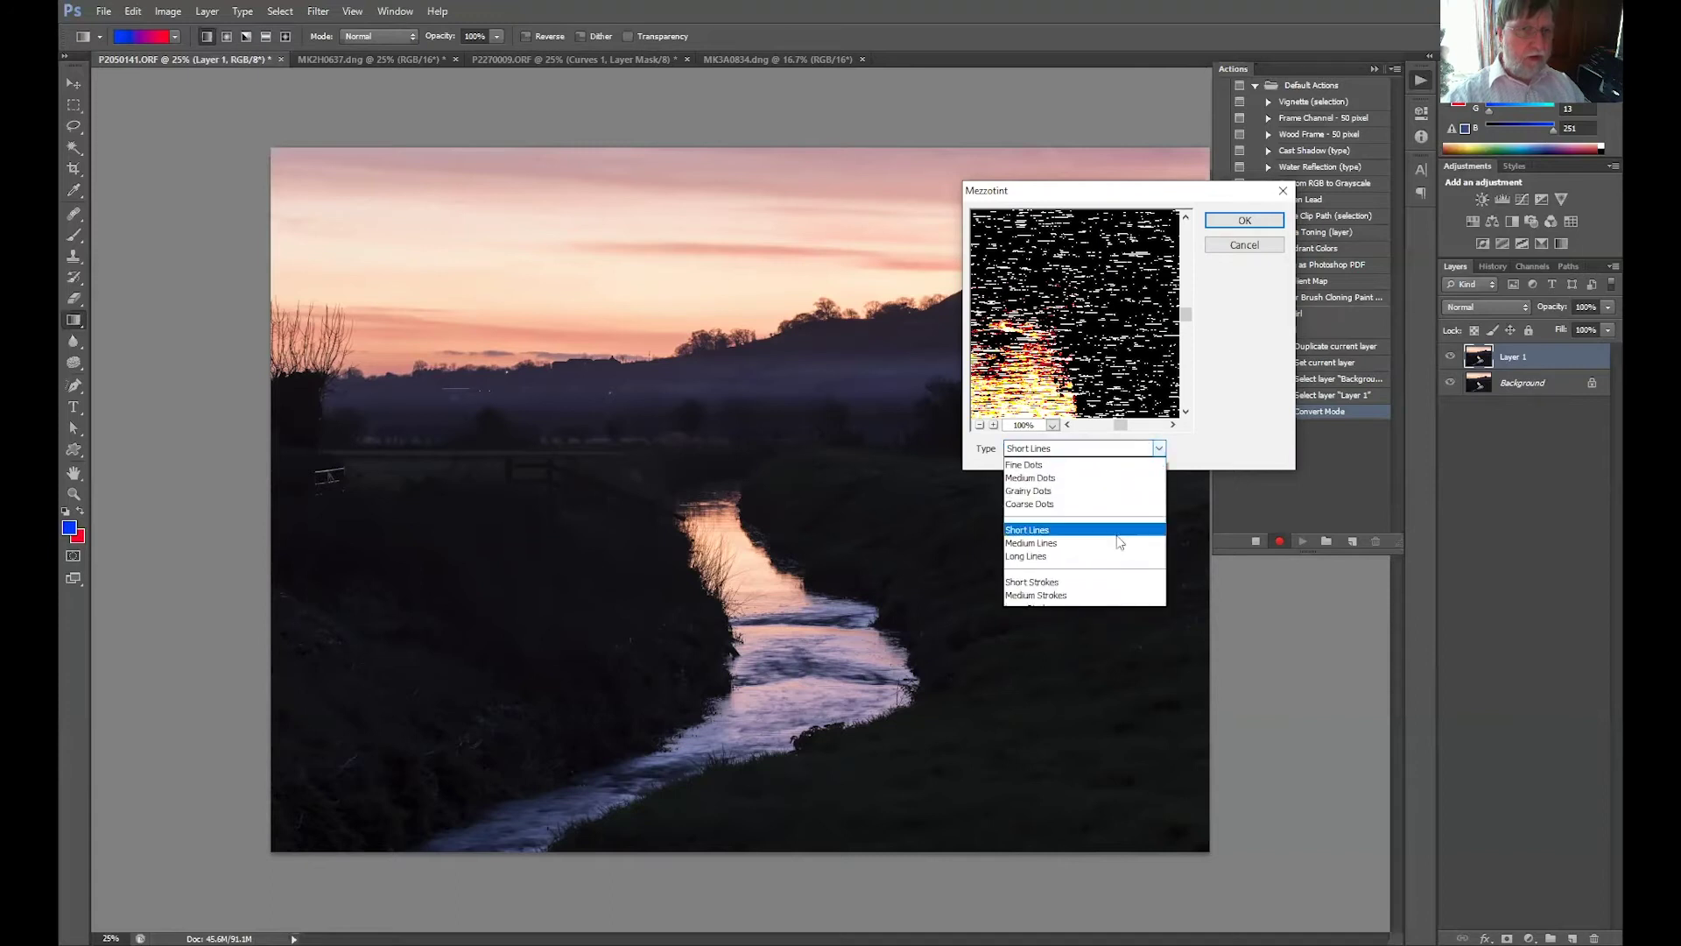
{"action": "left_click", "coordinate": [1063, 556]}
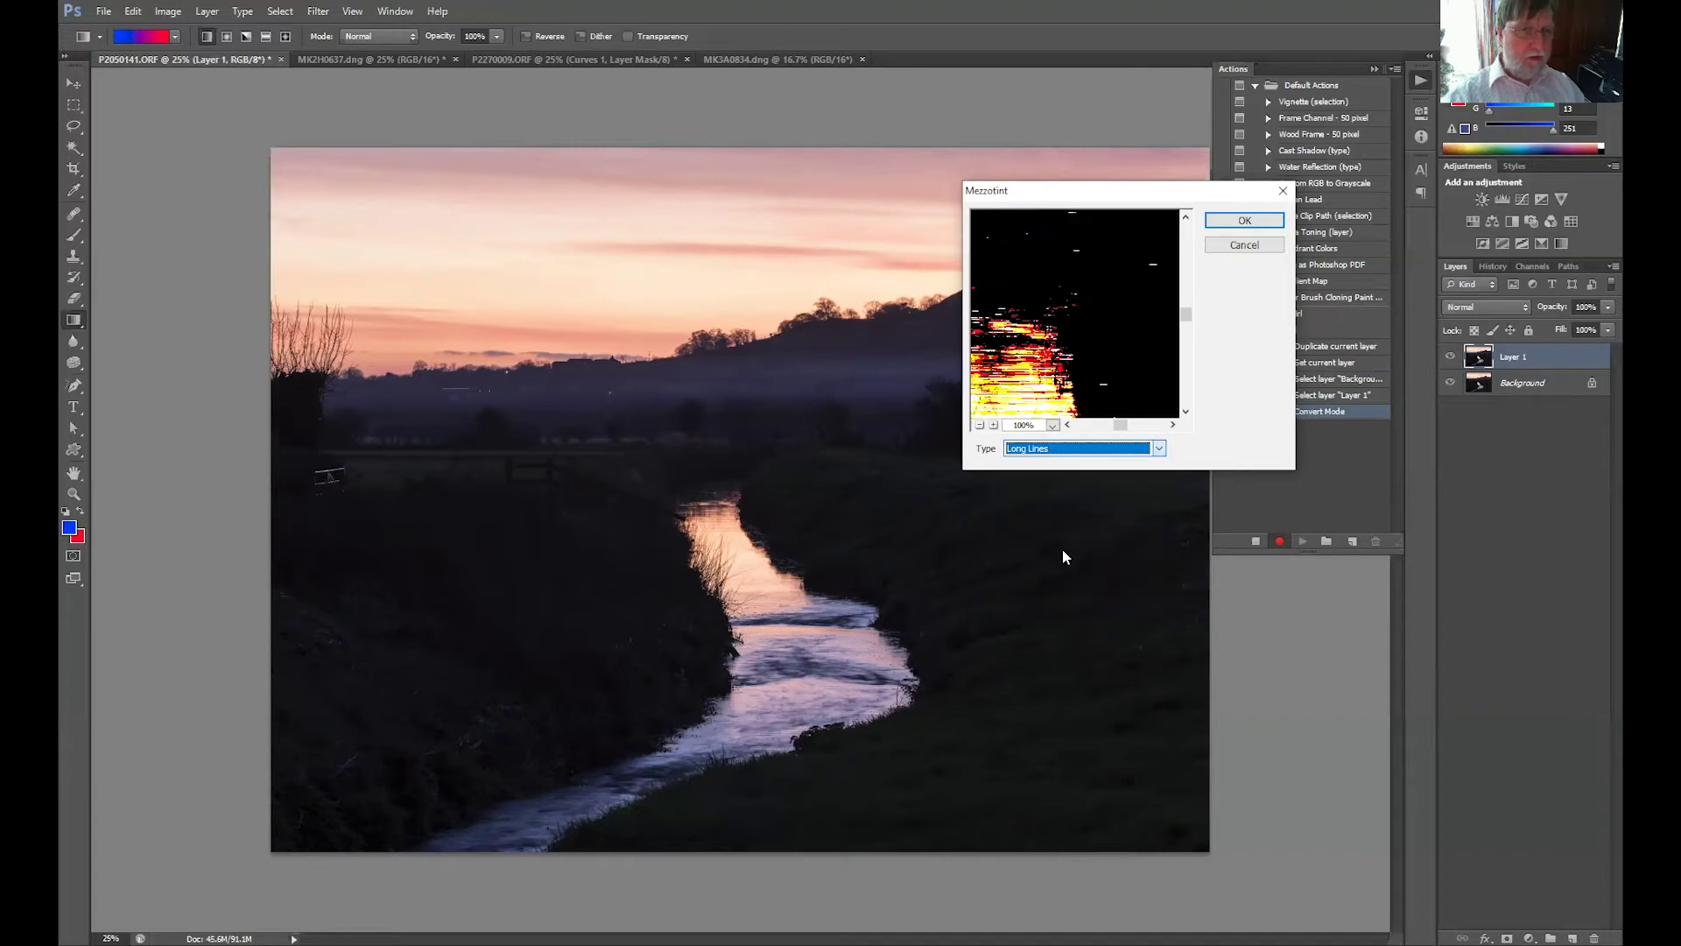
{"action": "left_click", "coordinate": [1158, 448]}
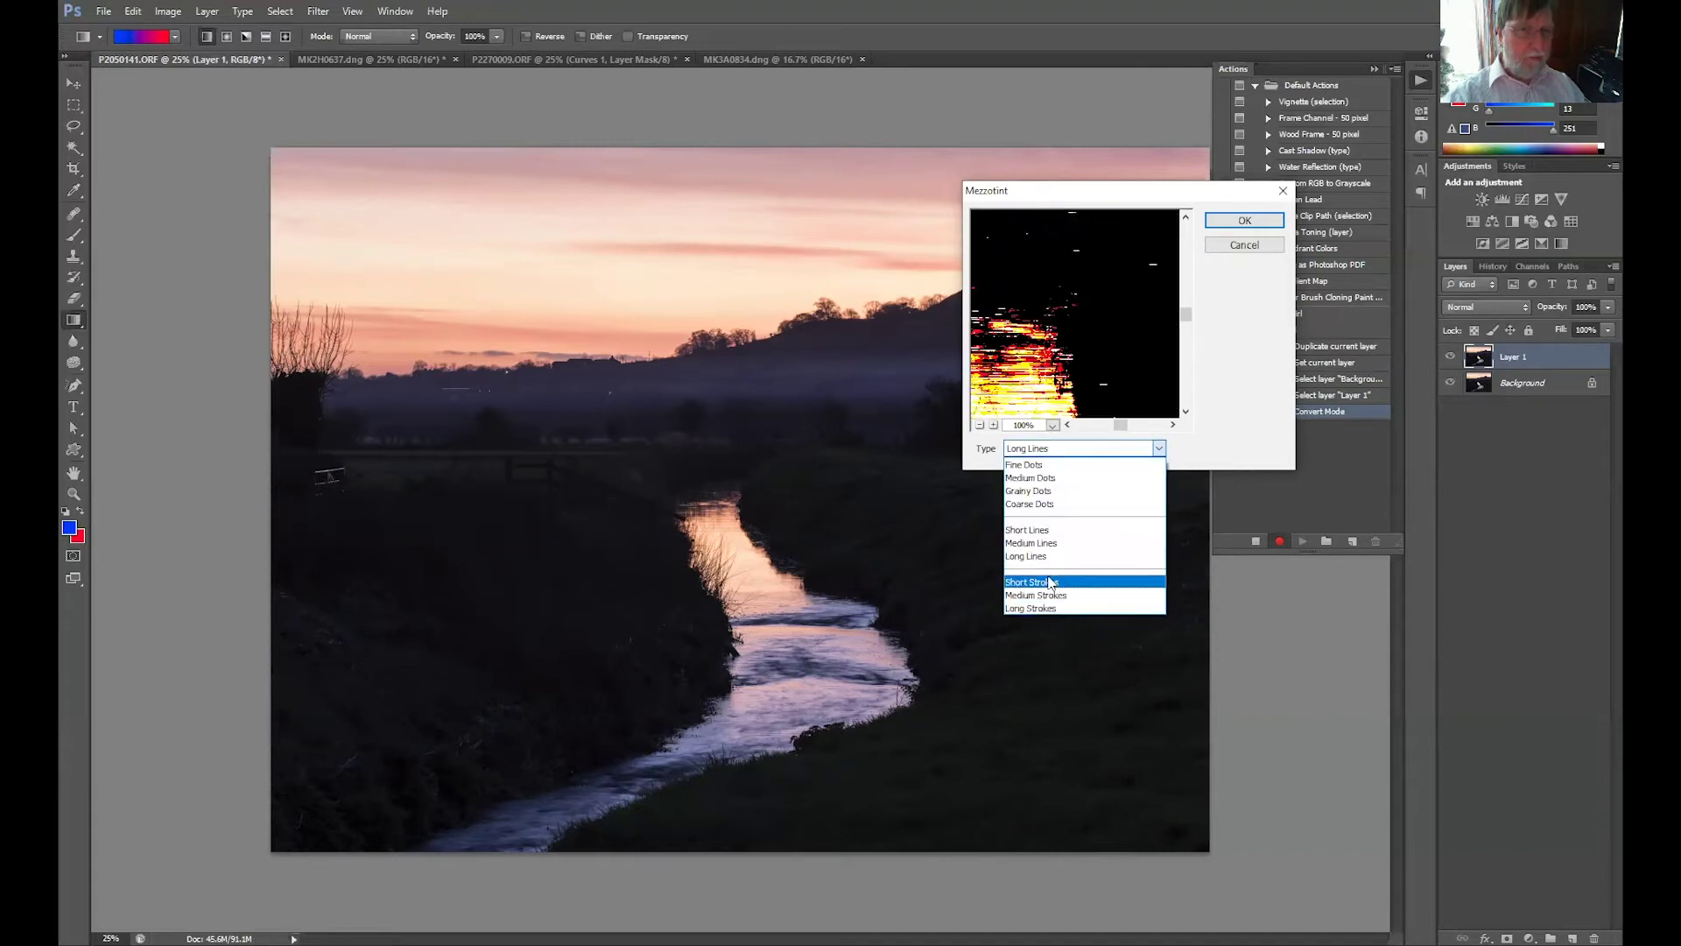
{"action": "left_click", "coordinate": [1052, 610]}
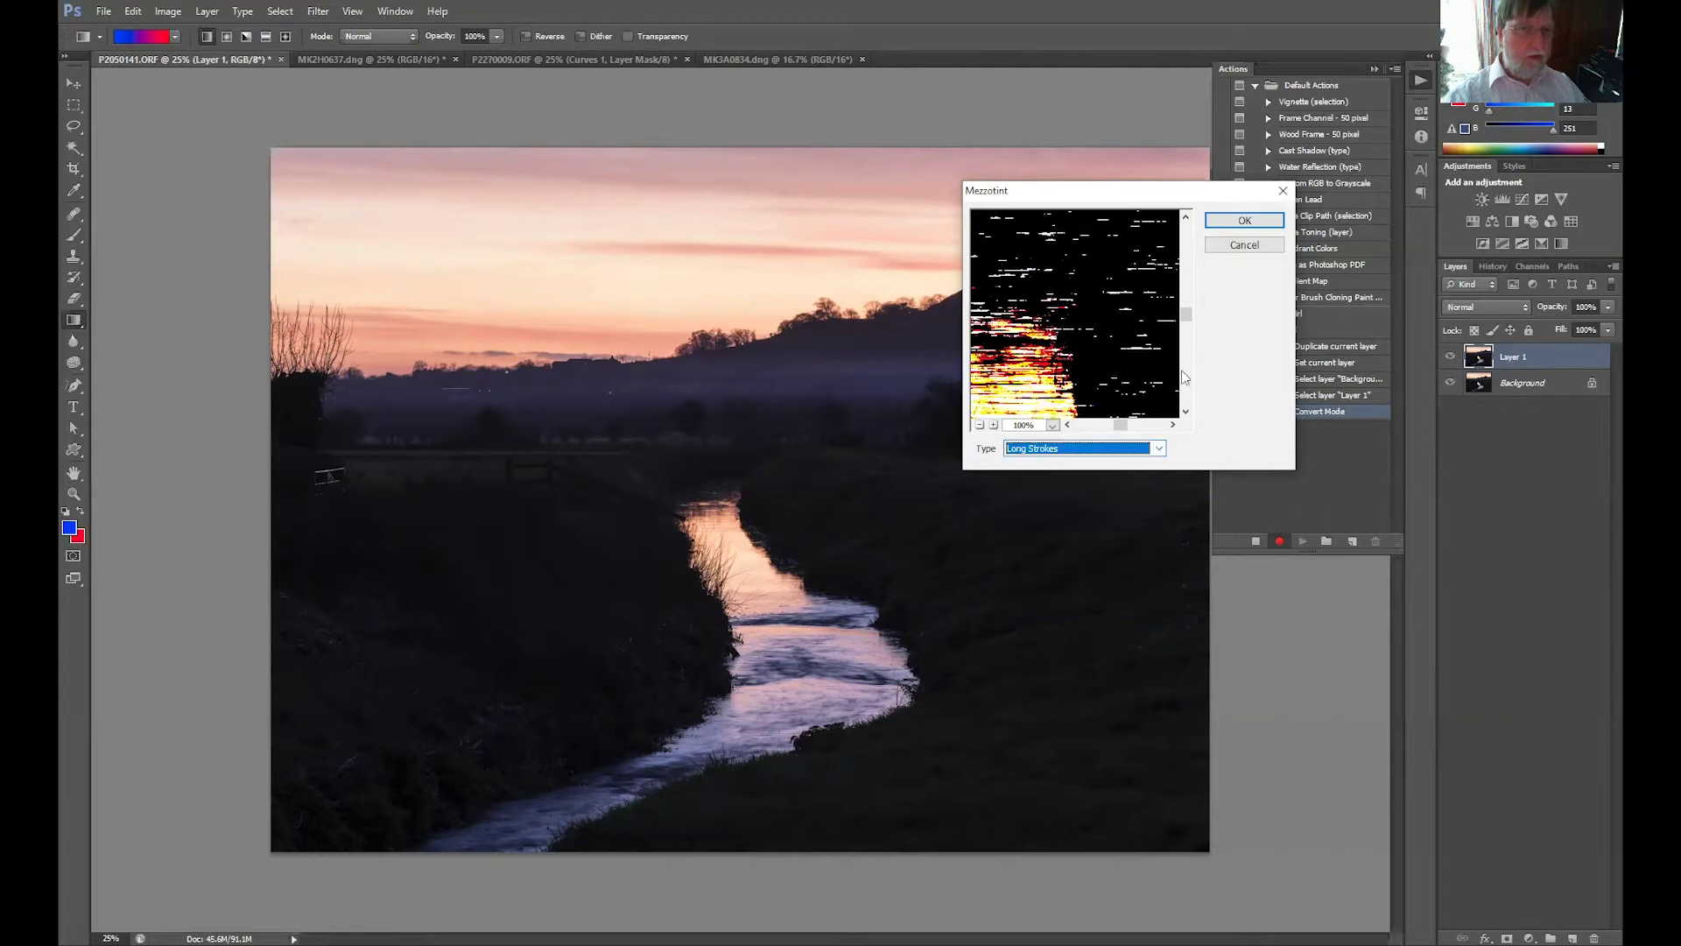
{"action": "left_click", "coordinate": [1213, 225]}
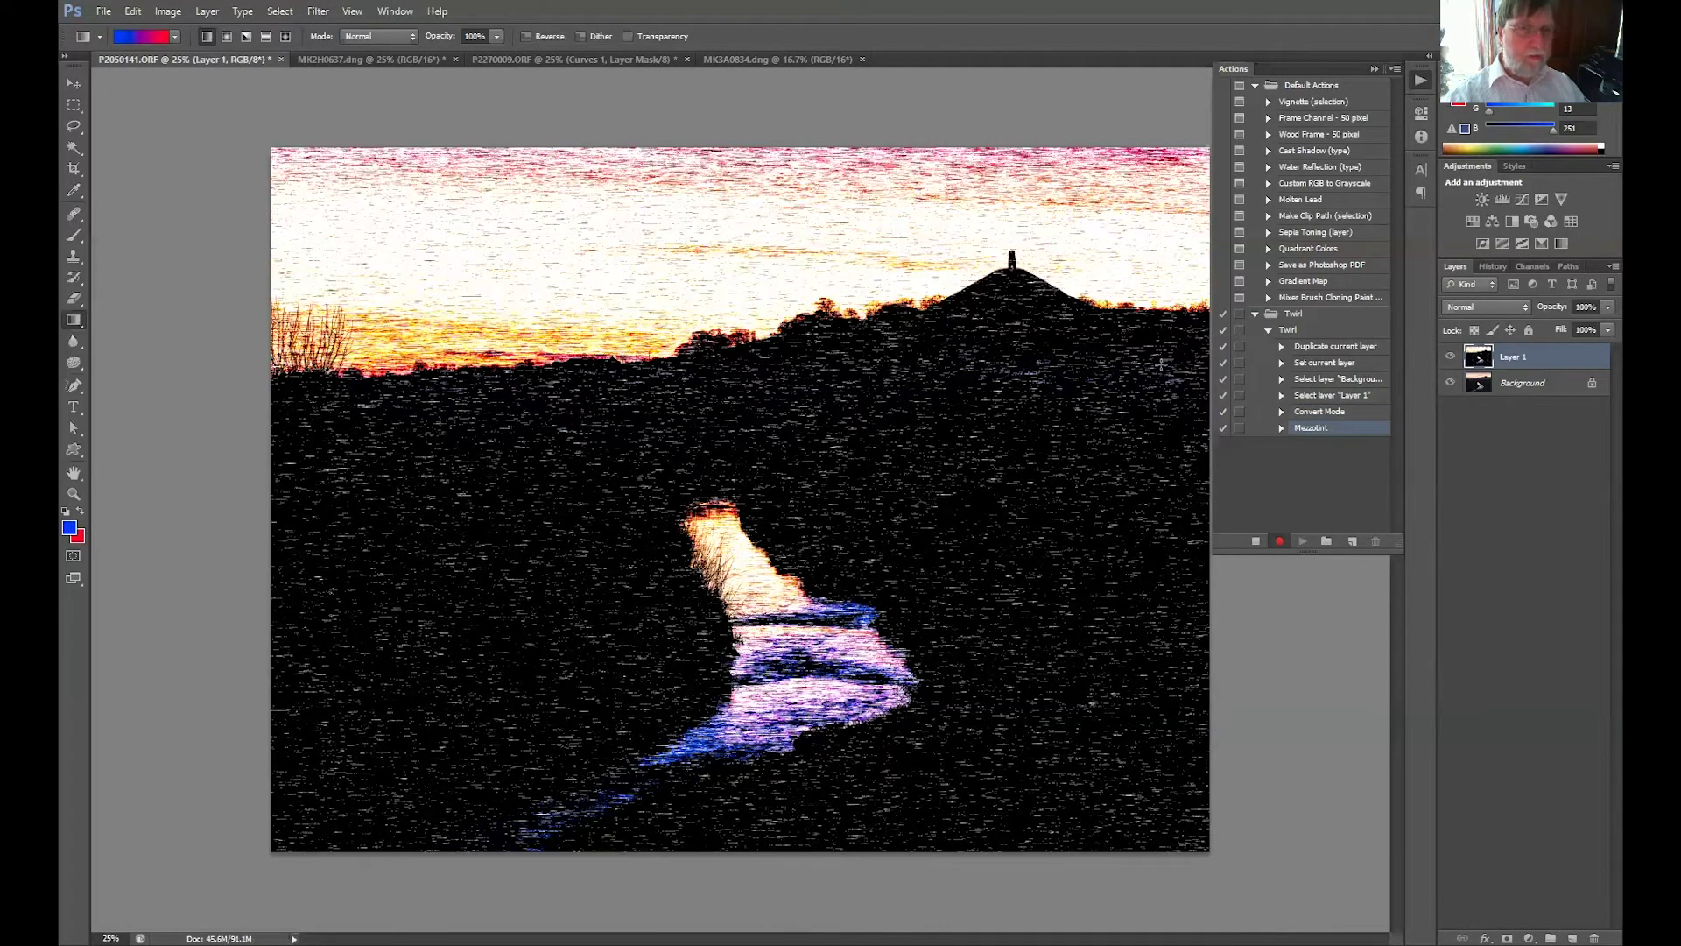
- Apply a Radial Blur to Layer 1: Amount 100, Zoom method, Best quality
{"action": "left_click", "coordinate": [319, 11]}
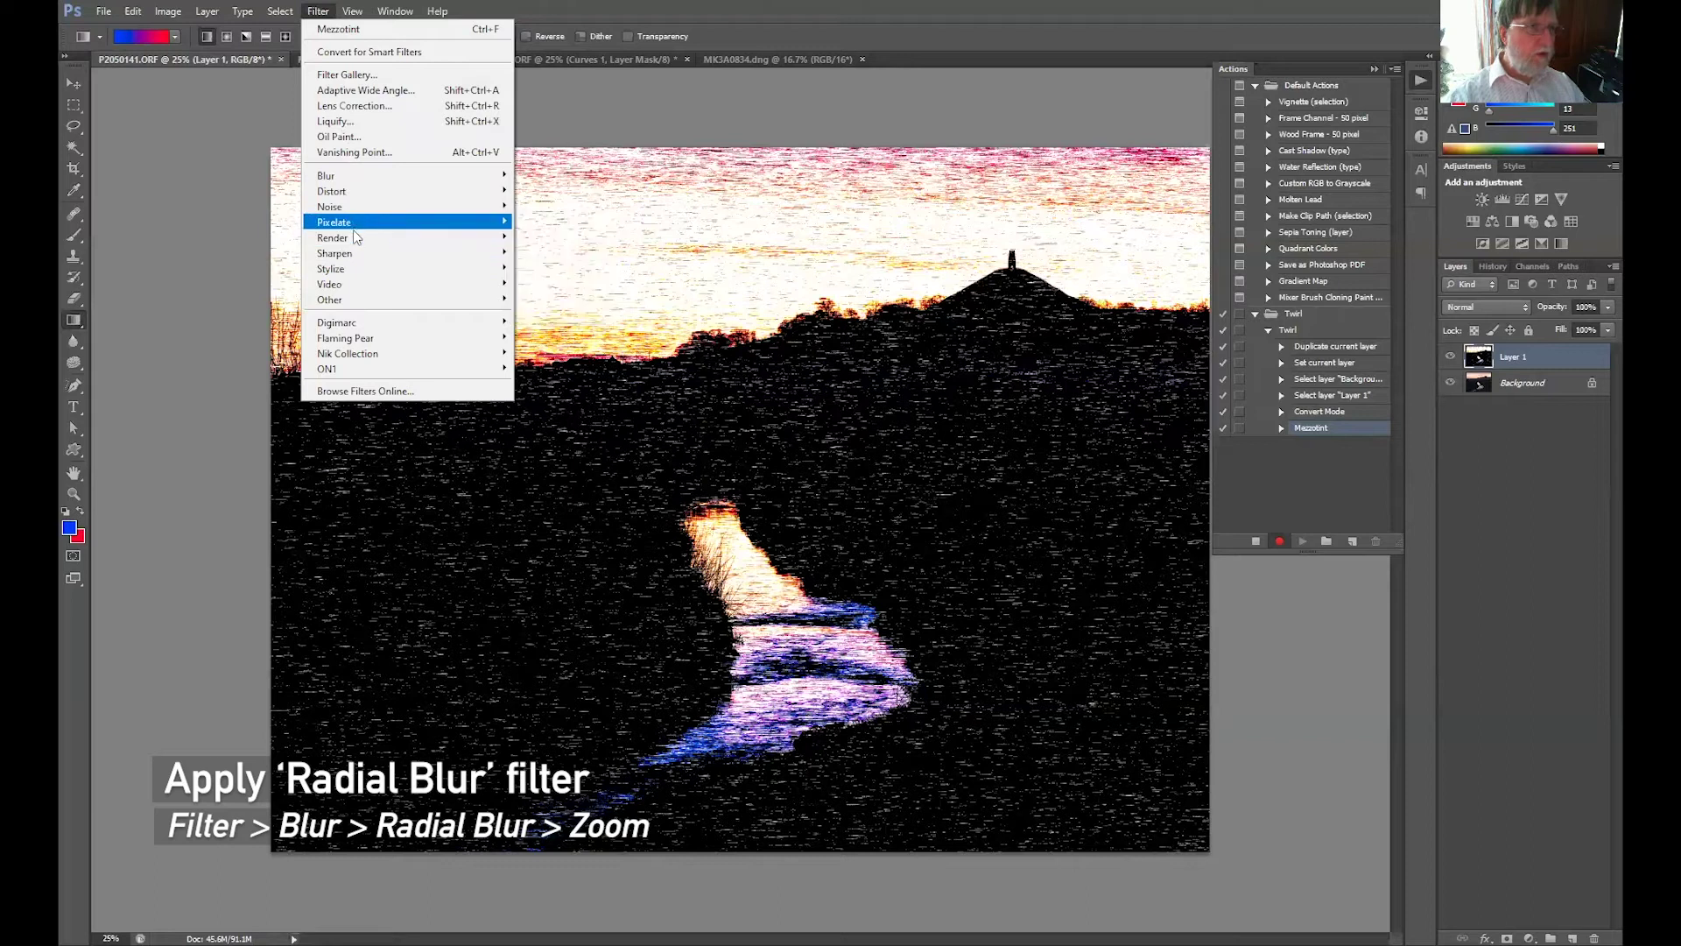
{"action": "mouse_move", "coordinate": [329, 174]}
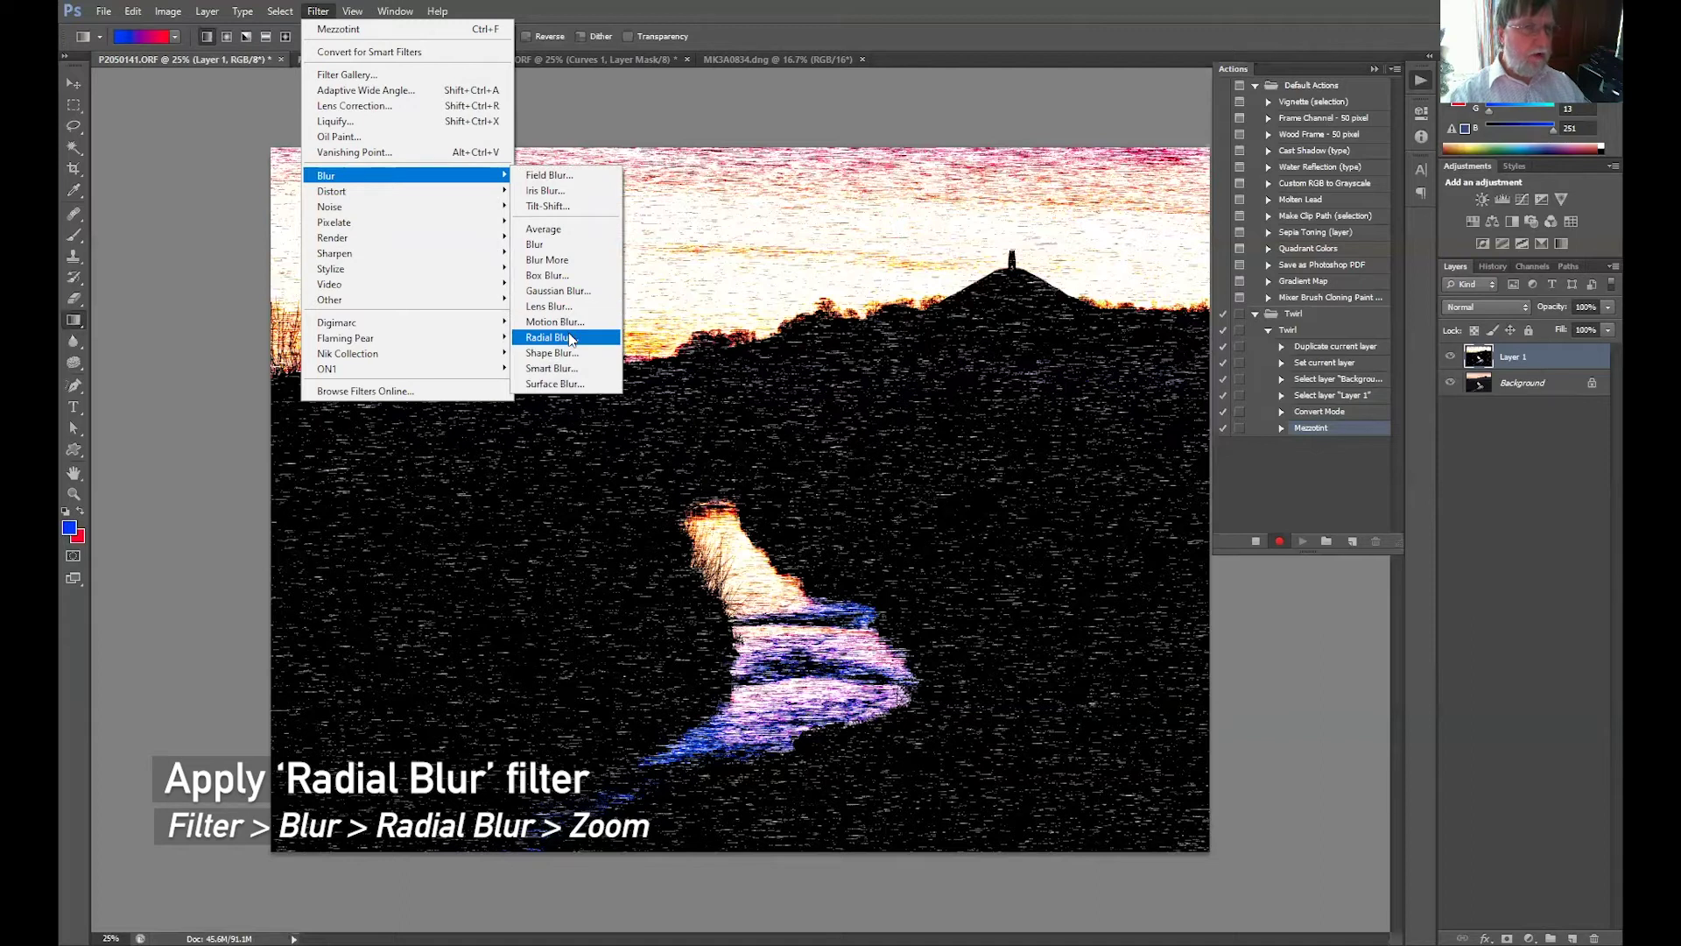
{"action": "left_click", "coordinate": [570, 340]}
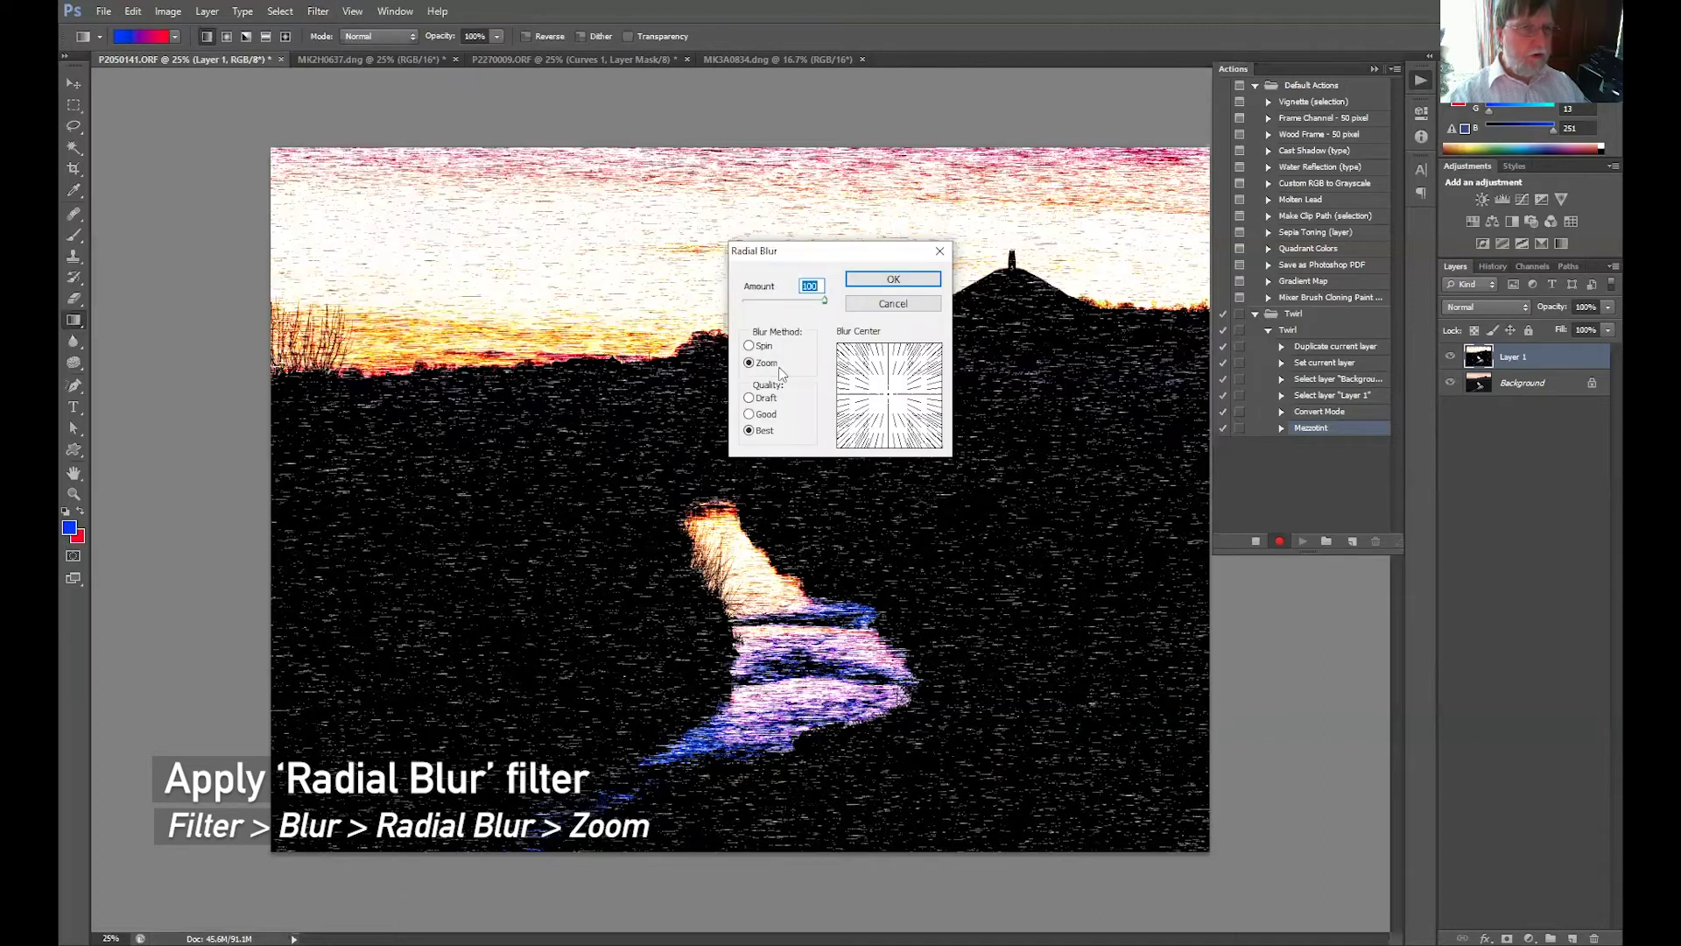
{"action": "left_click", "coordinate": [774, 346]}
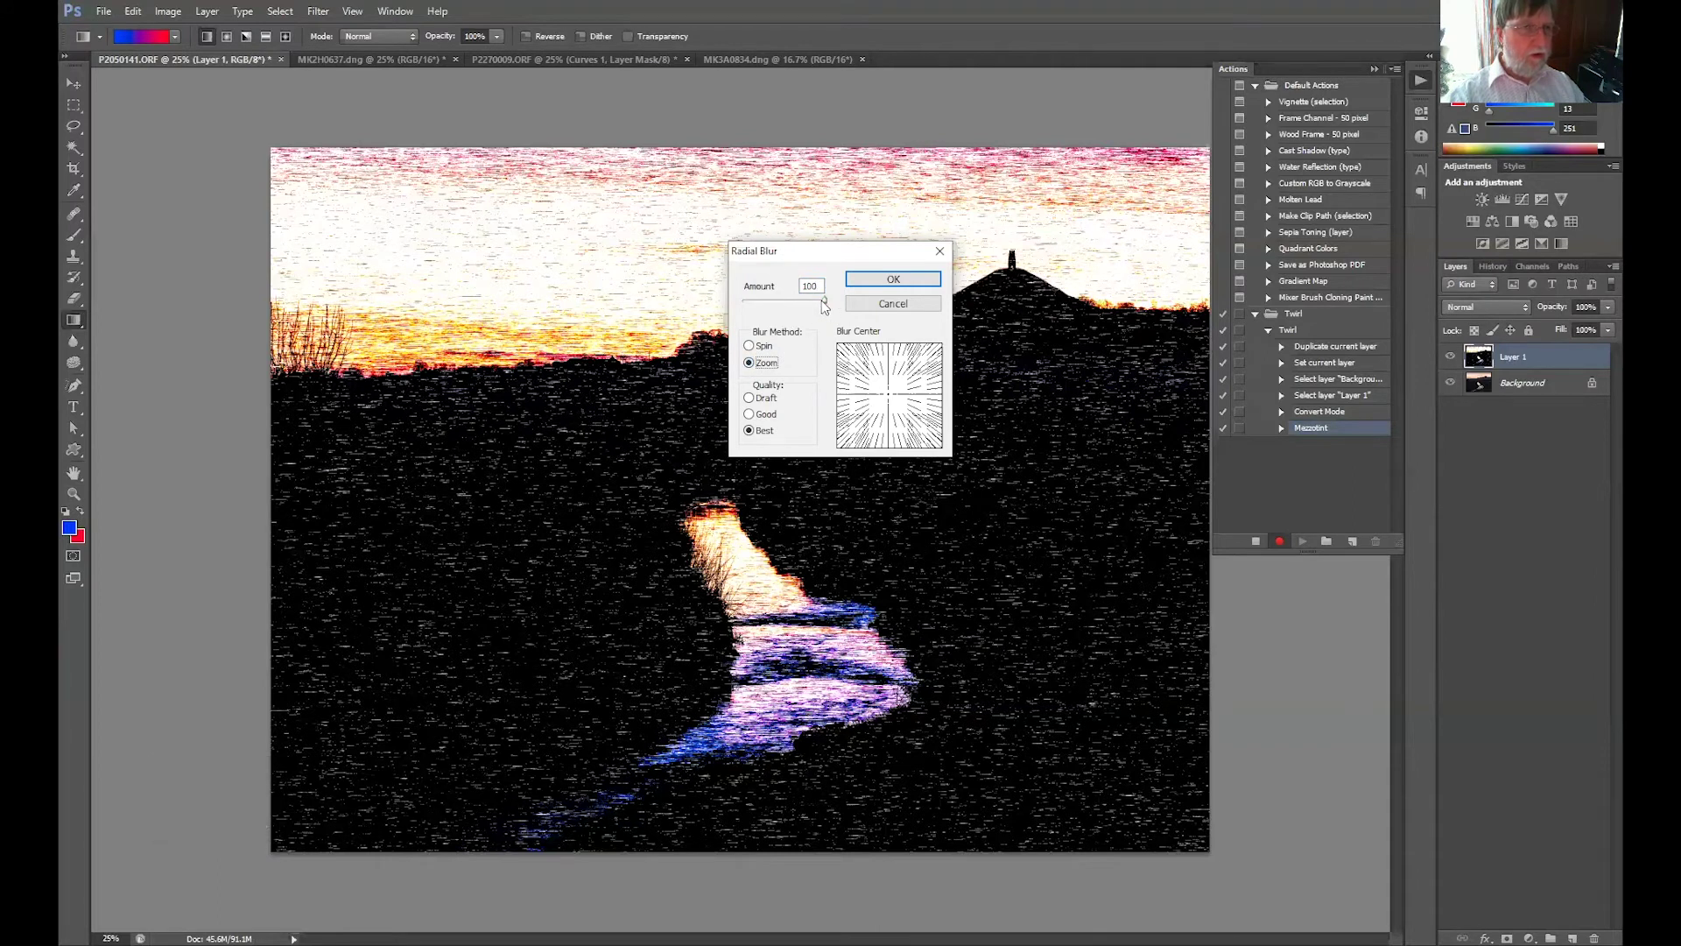
{"action": "left_click", "coordinate": [823, 302]}
{"action": "left_click", "coordinate": [890, 280]}
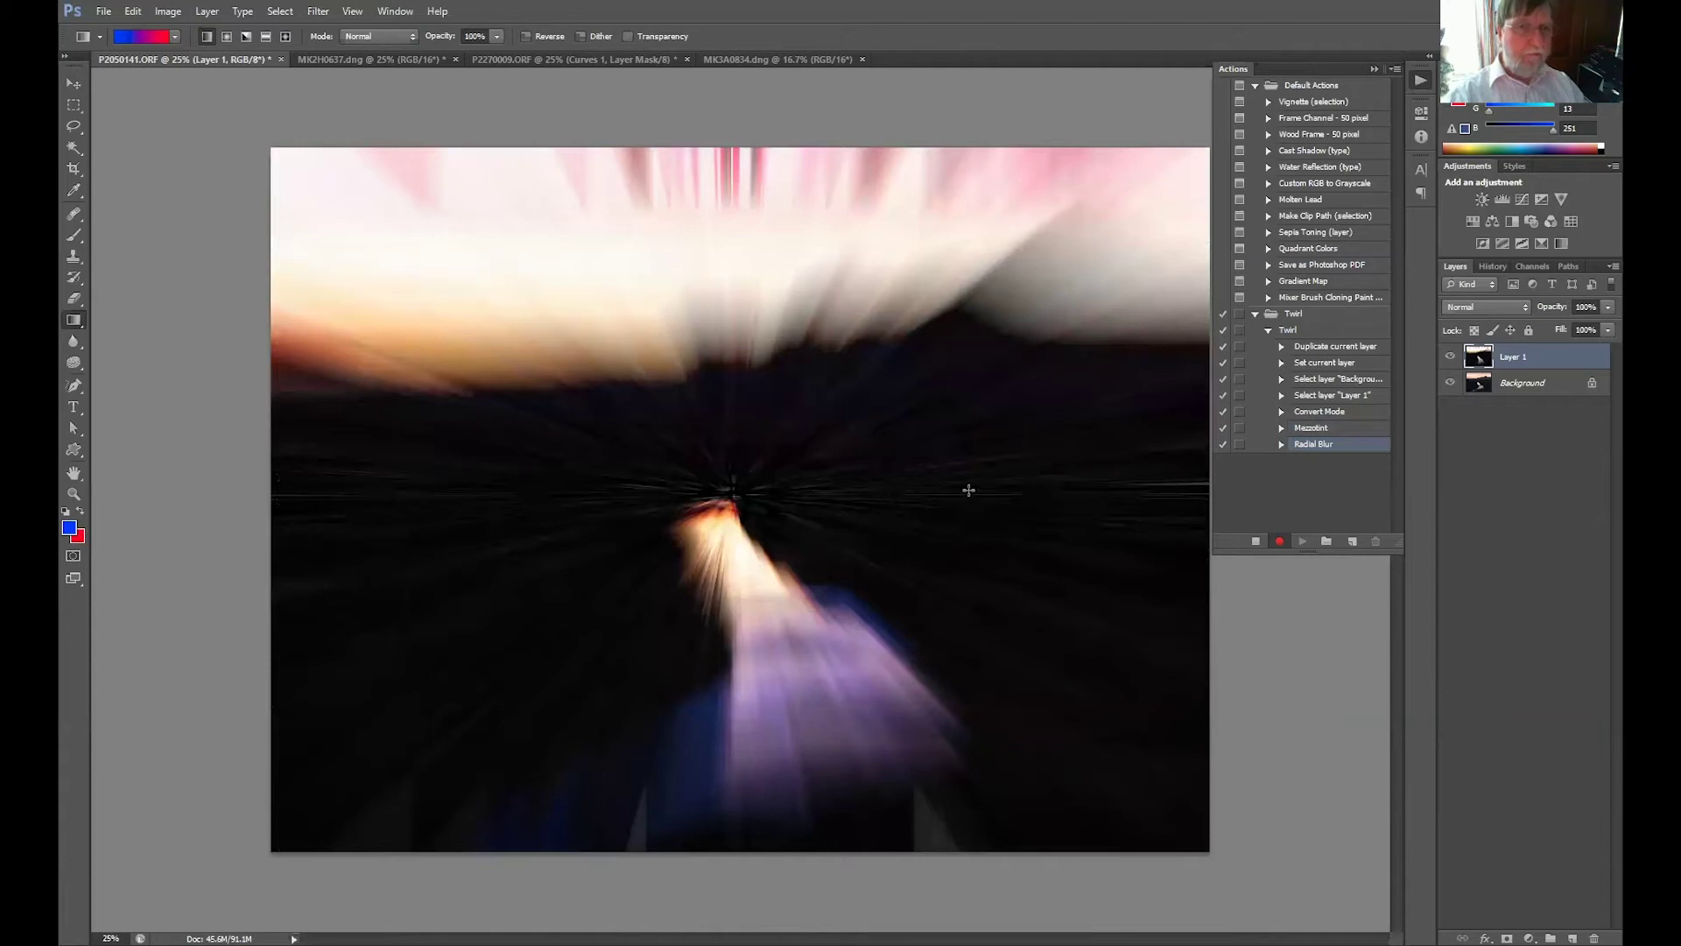
- Reapply the last Radial Blur from the top of the Filter menu
{"action": "left_click", "coordinate": [319, 15]}
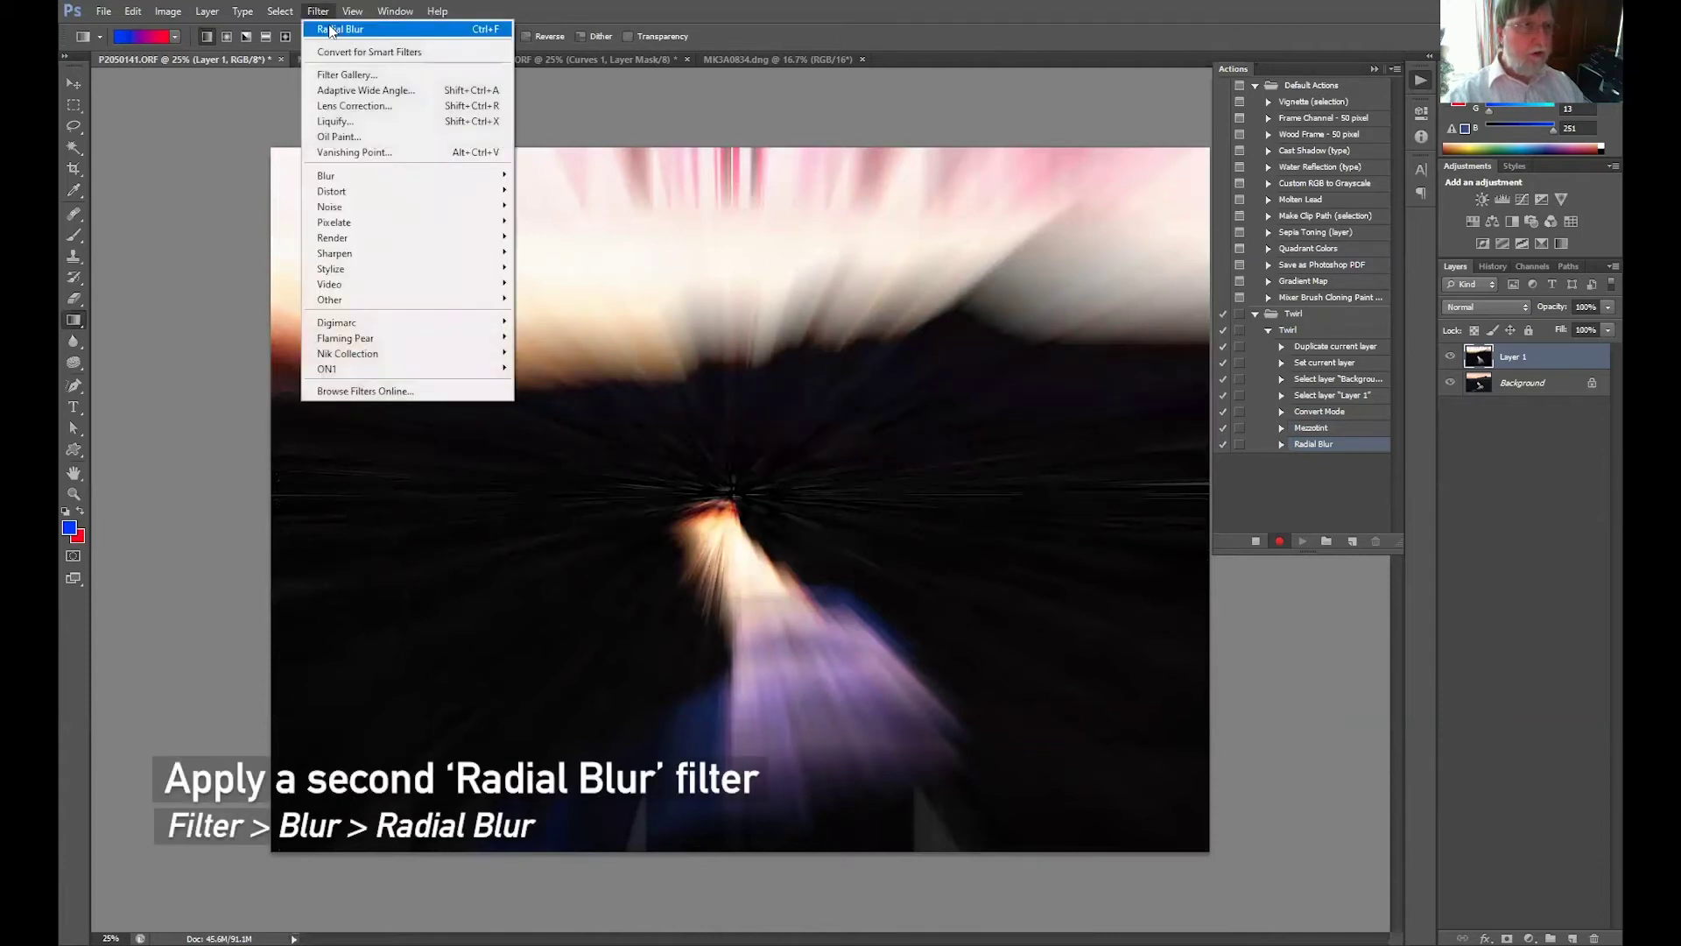
{"action": "left_click", "coordinate": [331, 31]}
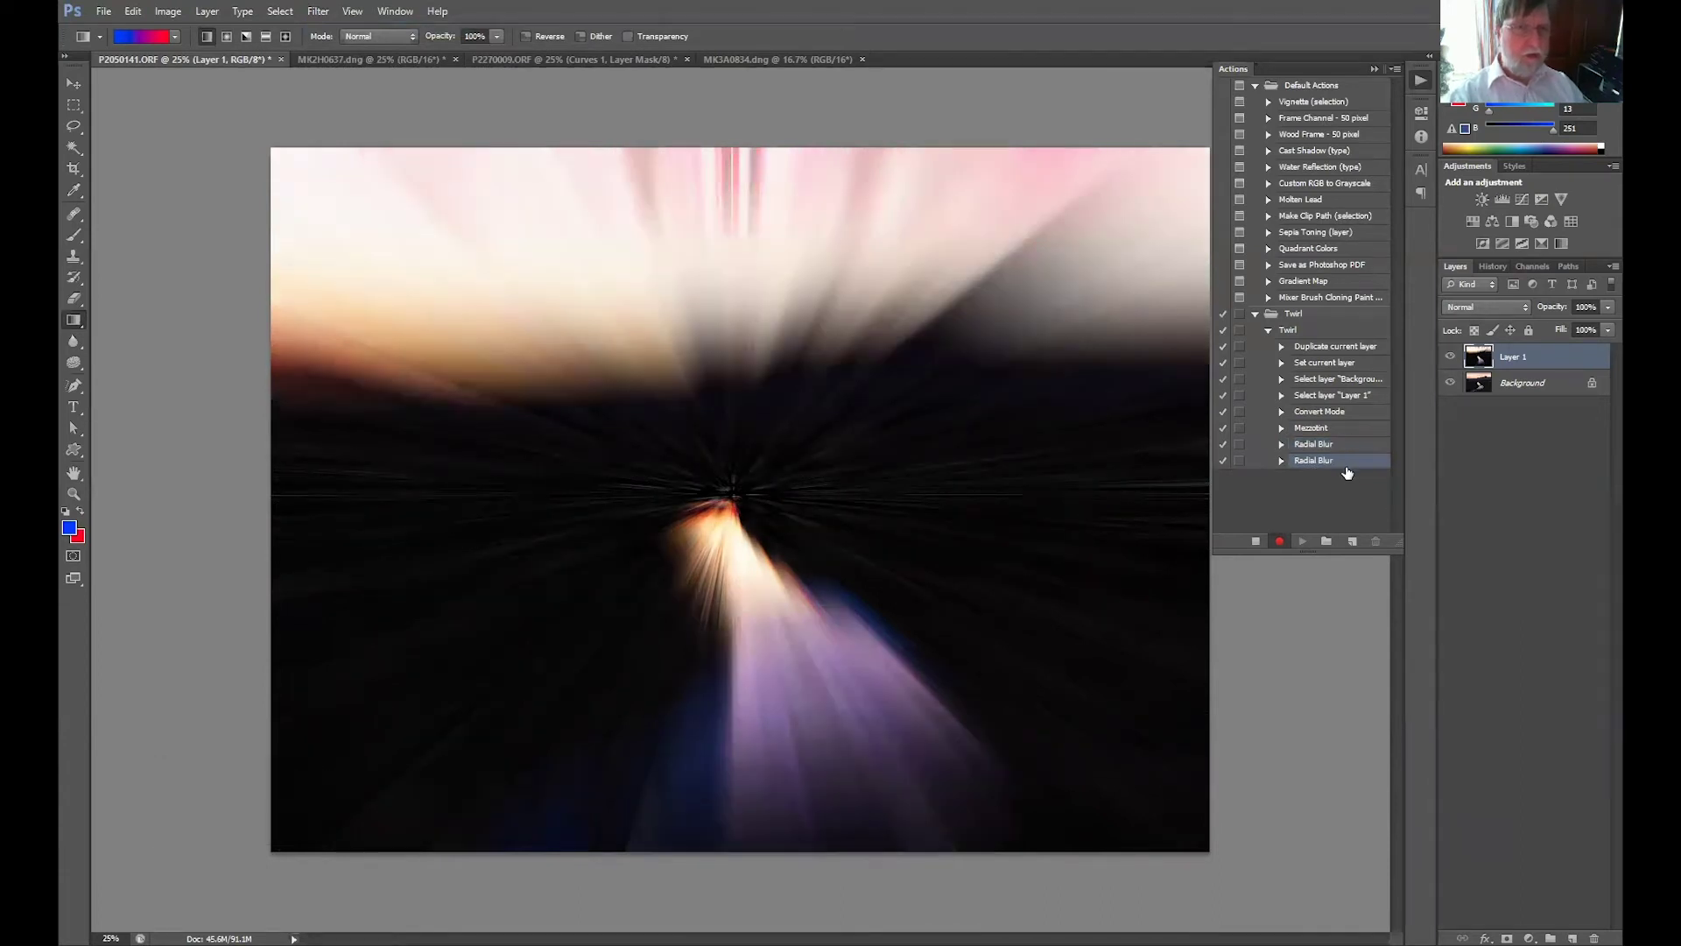
- Duplicate Layer 1 and name the copy 'Layer 2'
{"action": "mouse_move", "coordinate": [1523, 354]}
{"action": "left_mouse_down"}
{"action": "mouse_move", "coordinate": [1524, 935]}
{"action": "mouse_move", "coordinate": [1573, 935]}
{"action": "left_mouse_up"}
{"action": "double_click", "coordinate": [1524, 356]}
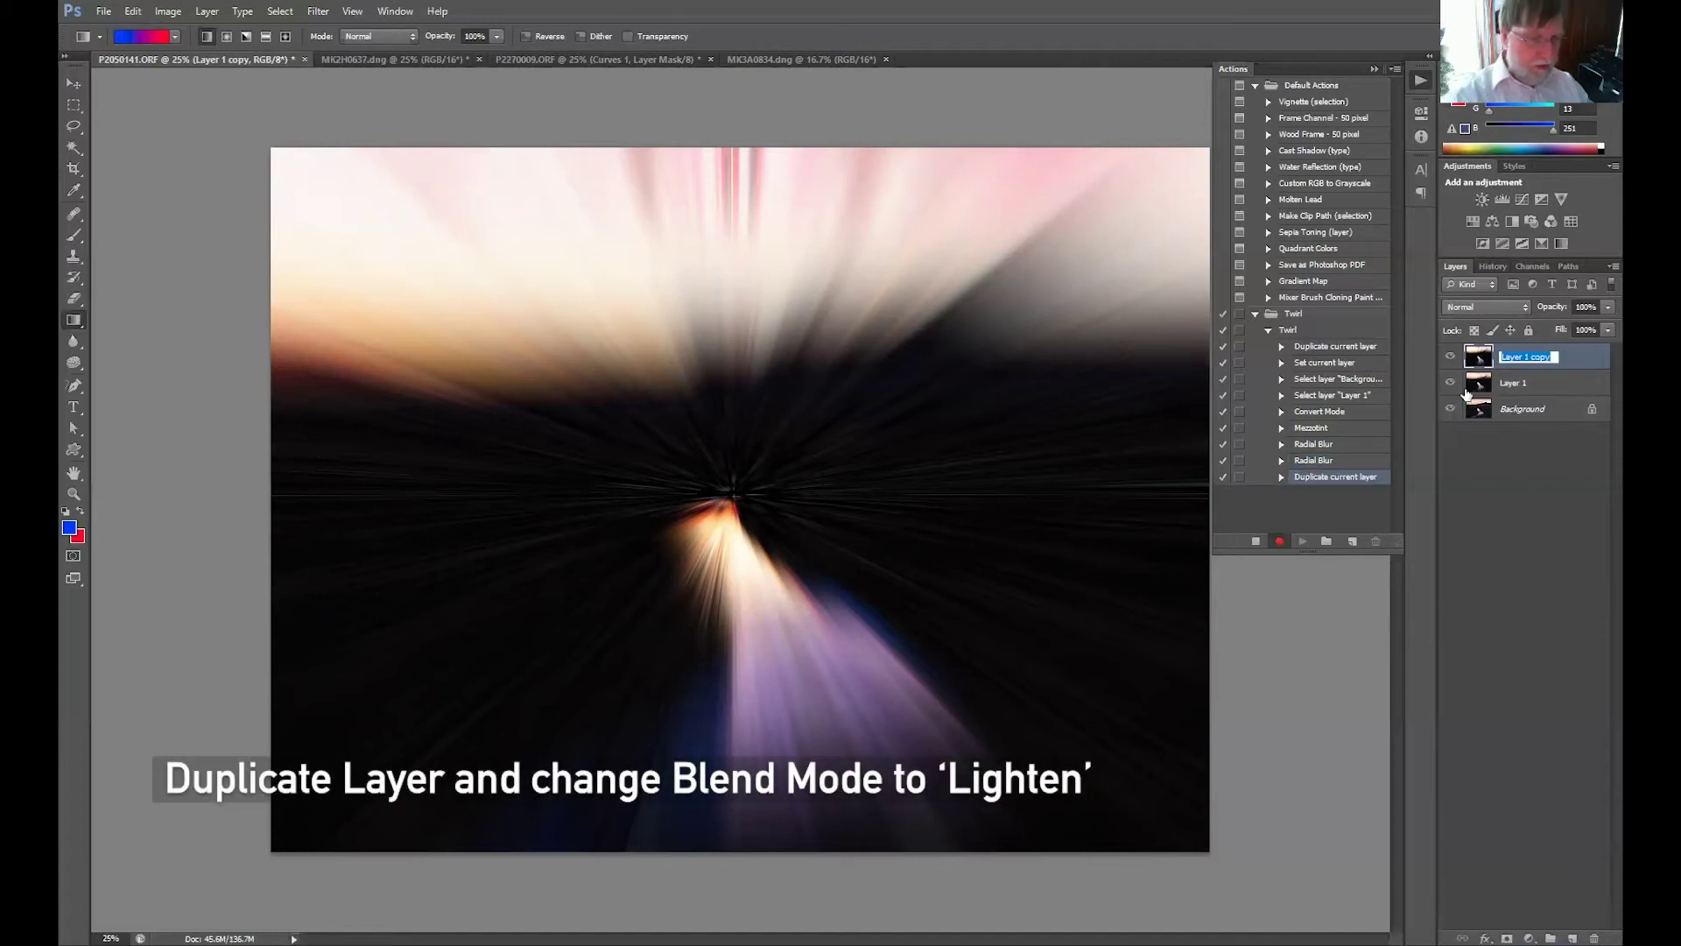
{"action": "type", "text": "yer 2"}
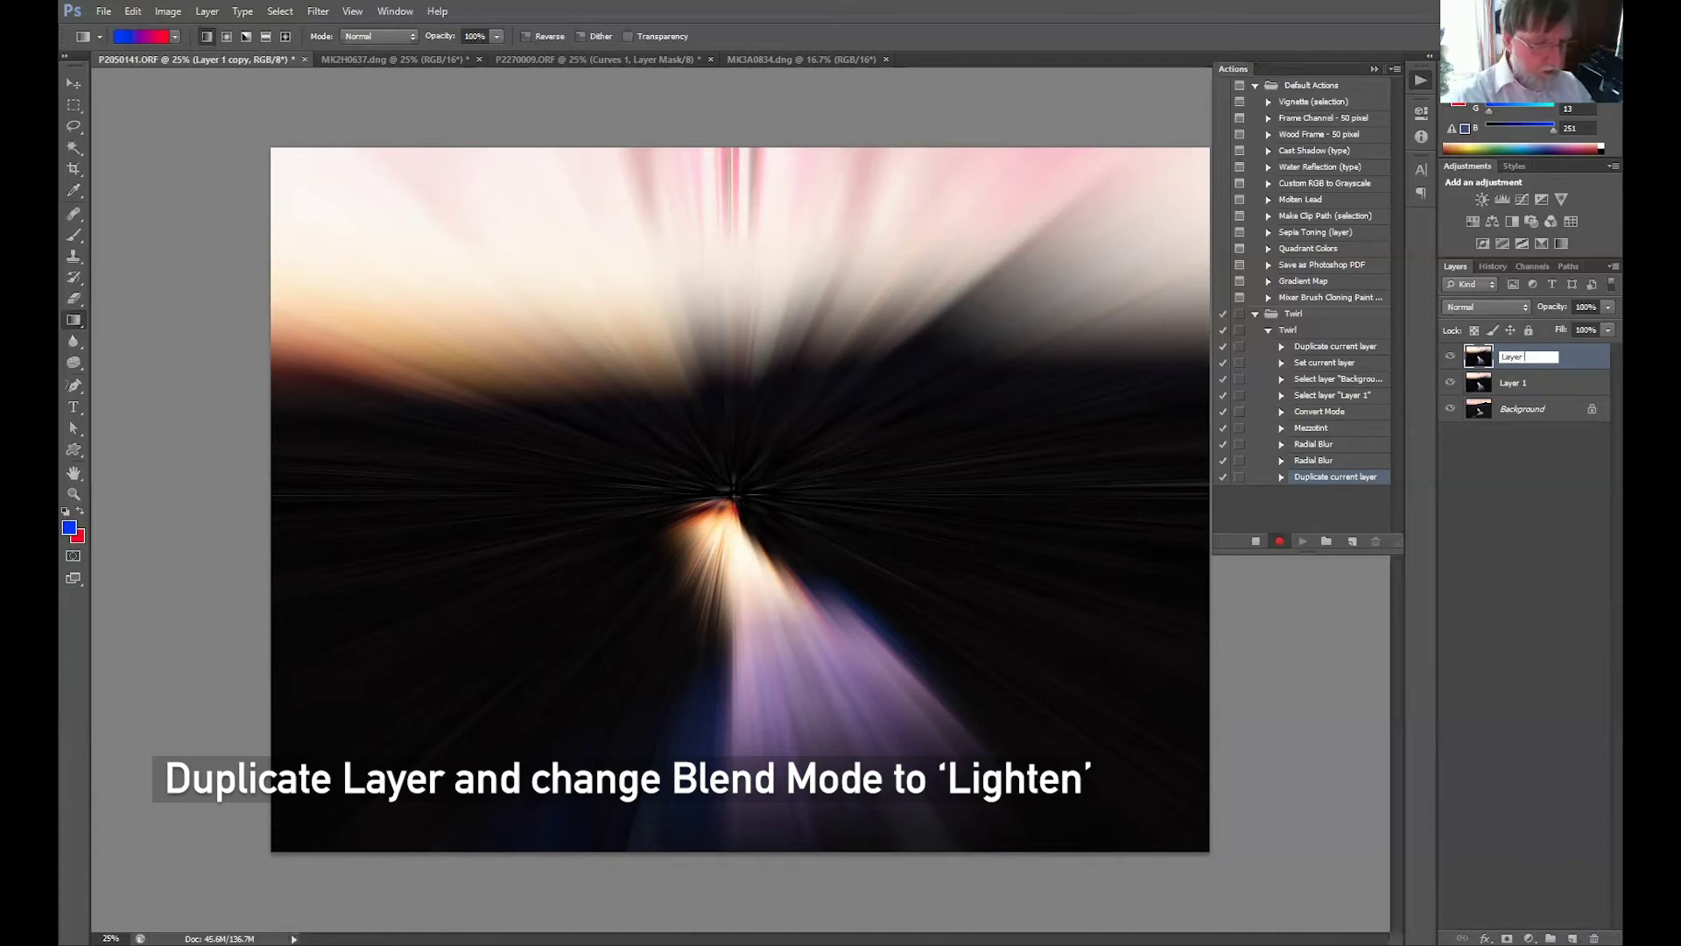
{"action": "left_click", "coordinate": [1511, 383]}
- Set Layer 2's blend mode to Lighten, then reselect Layer 1
{"action": "left_click", "coordinate": [1551, 358]}
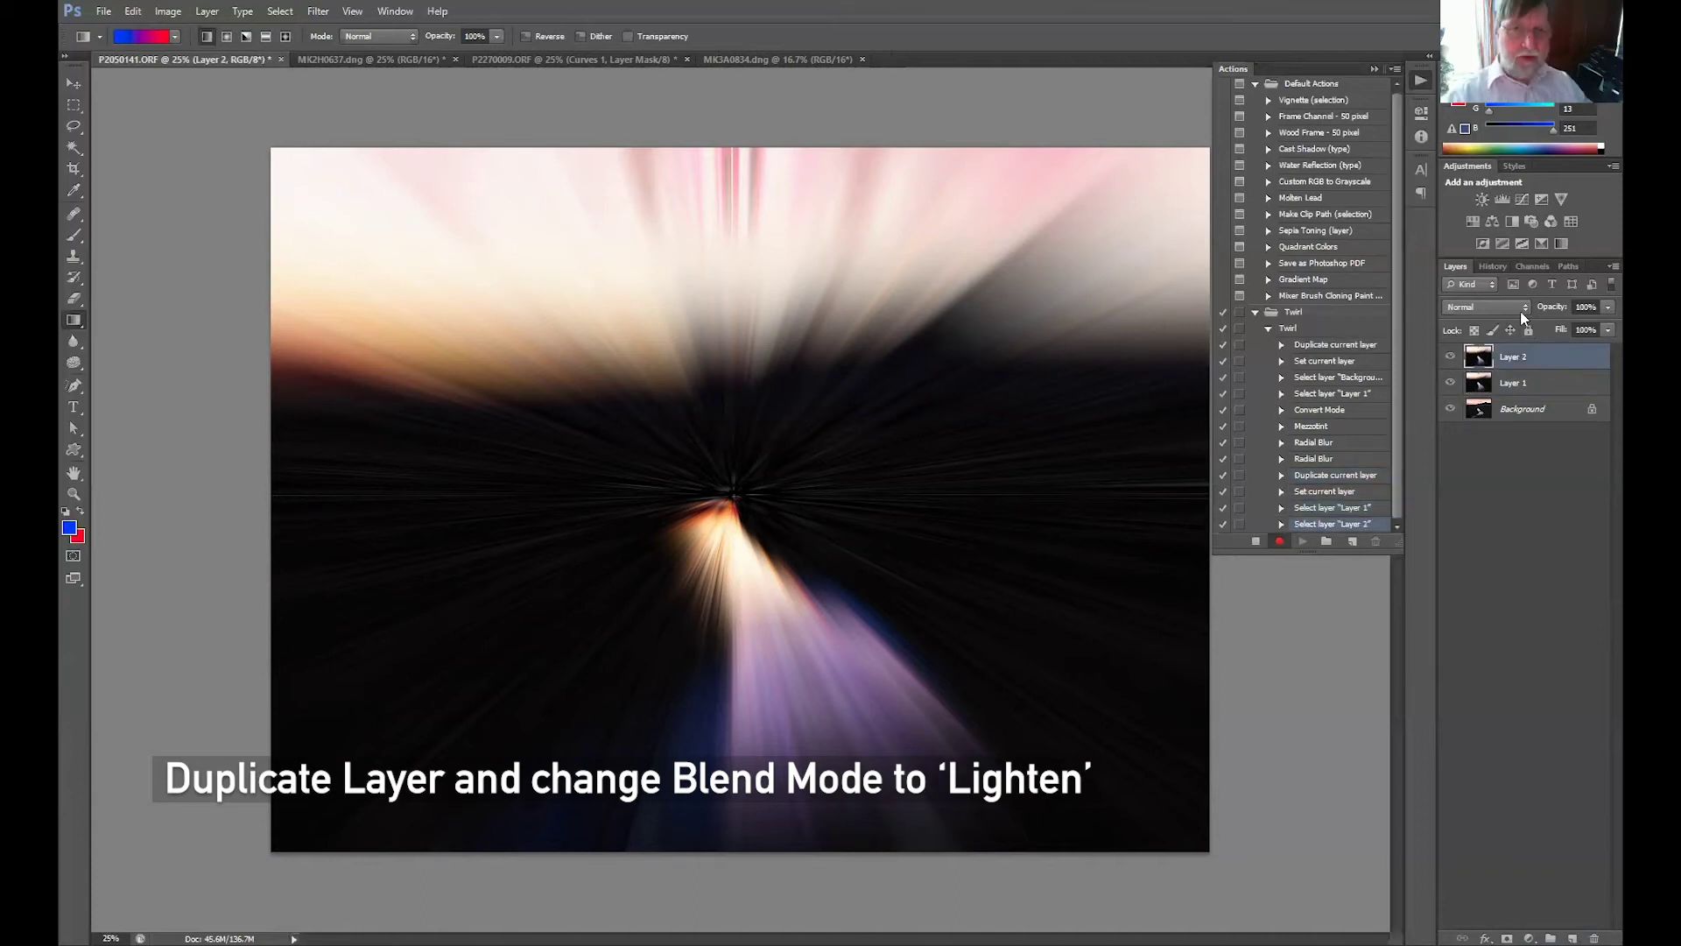
{"action": "left_click", "coordinate": [1524, 306]}
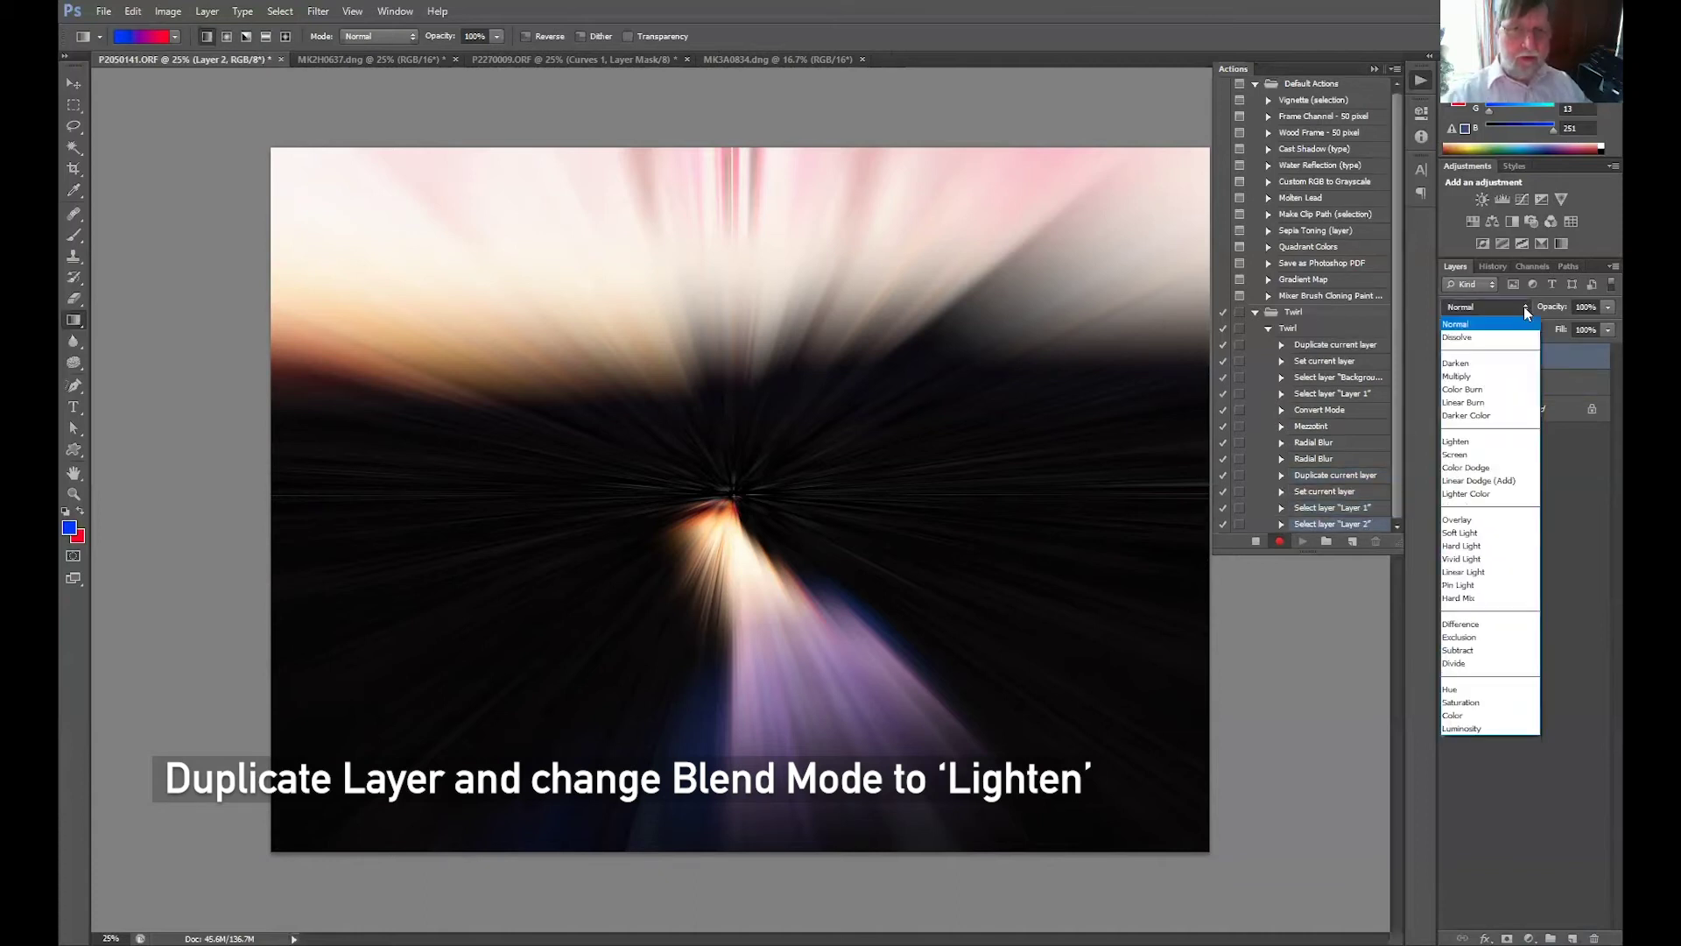
{"action": "left_click", "coordinate": [1475, 444]}
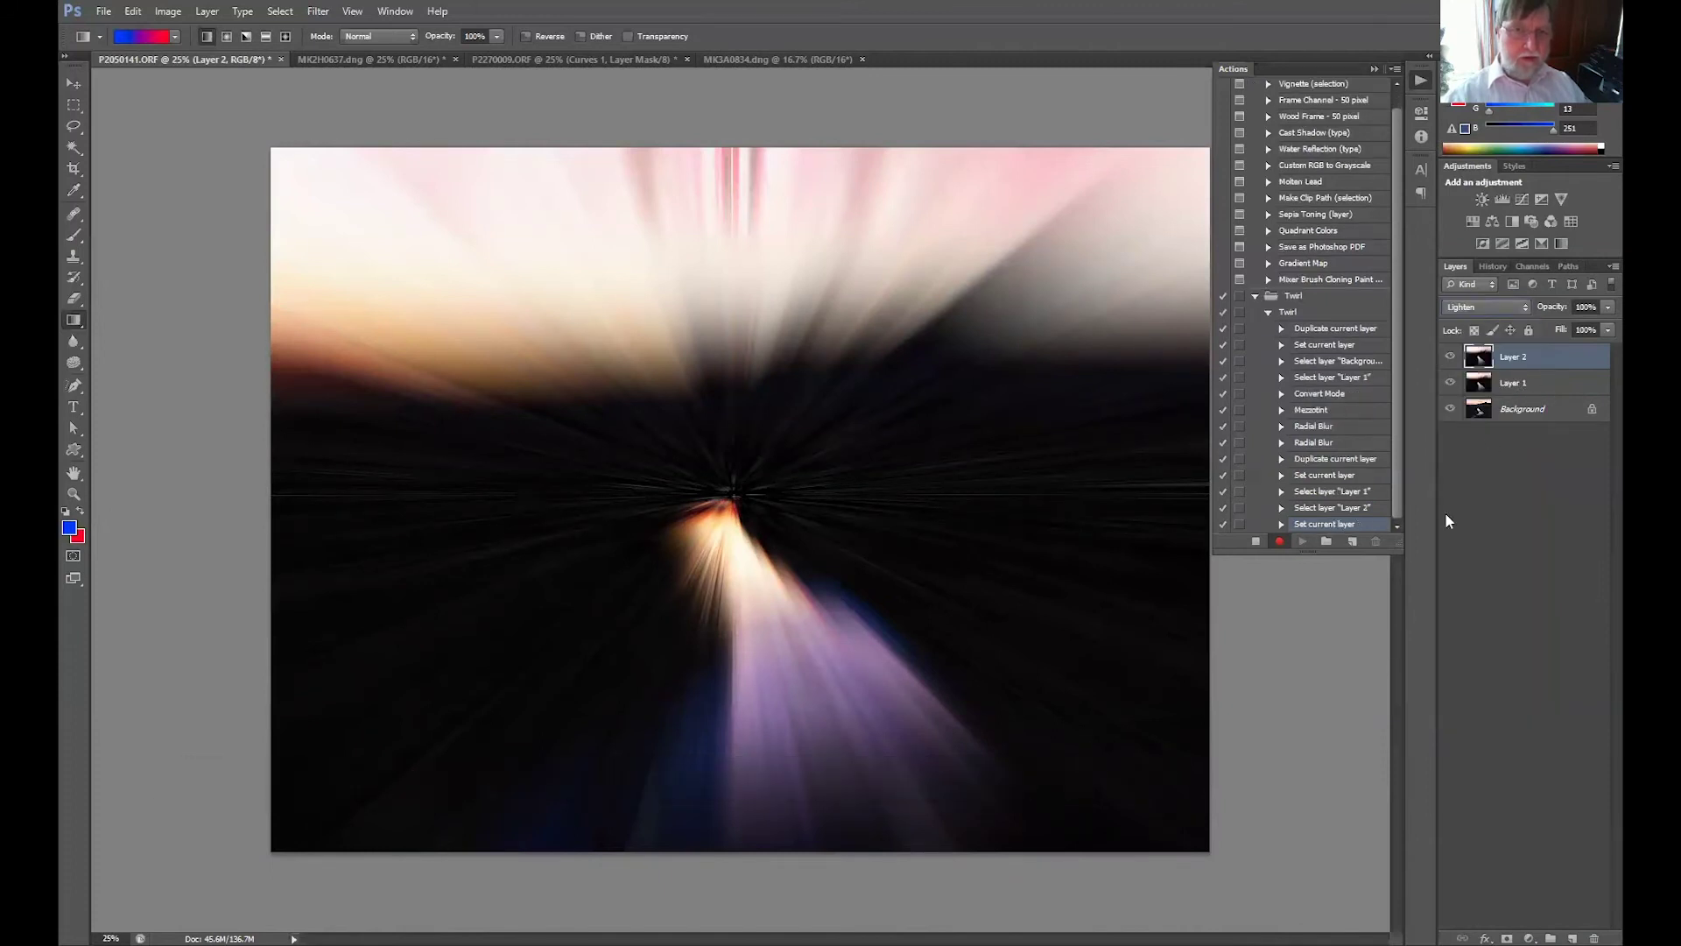
{"action": "left_click", "coordinate": [1524, 383]}
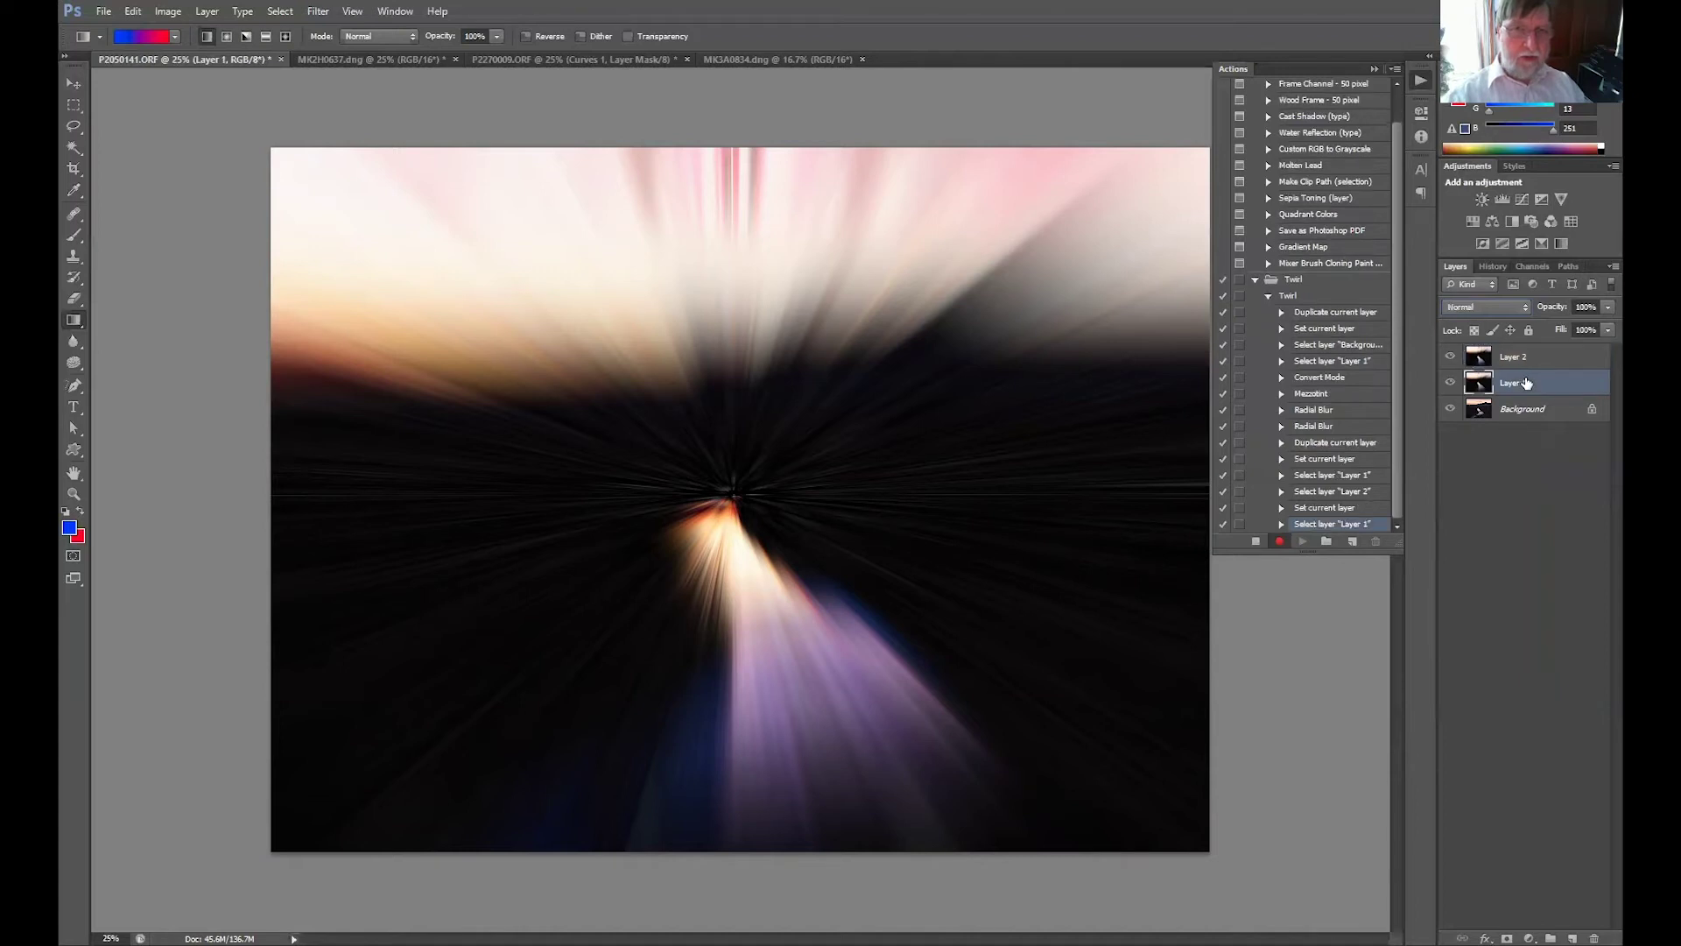
- Apply a Distort > Twirl filter at angle 100 to Layer 1
{"action": "left_click", "coordinate": [315, 13]}
{"action": "mouse_move", "coordinate": [332, 191]}
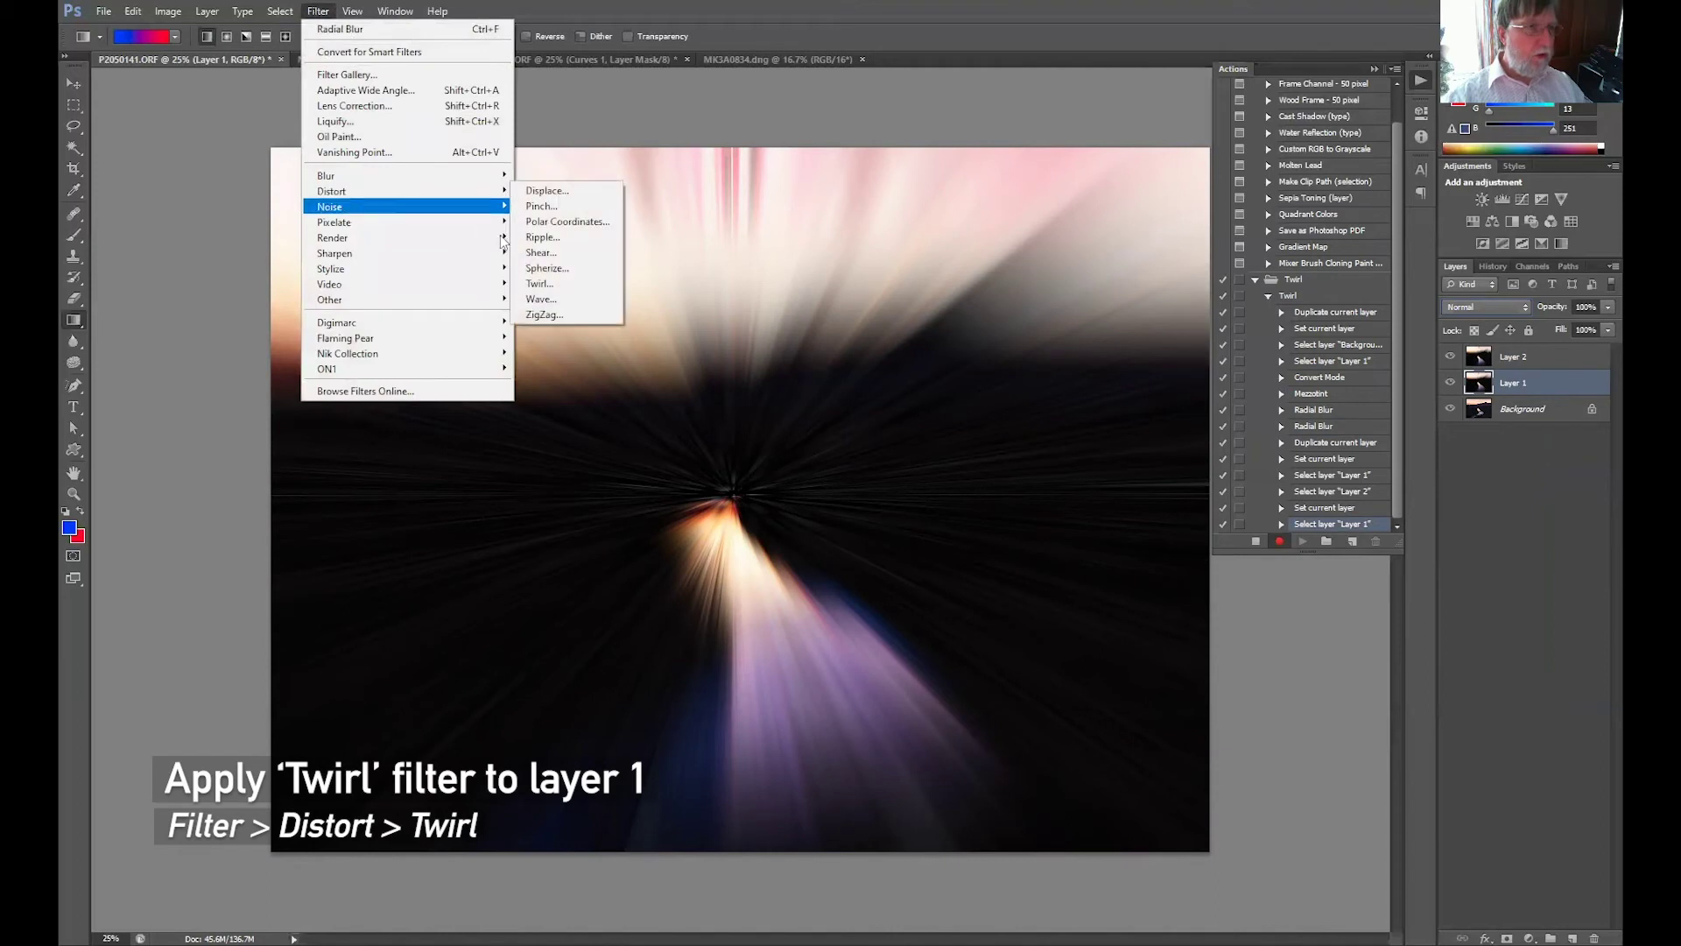
{"action": "left_click", "coordinate": [538, 281]}
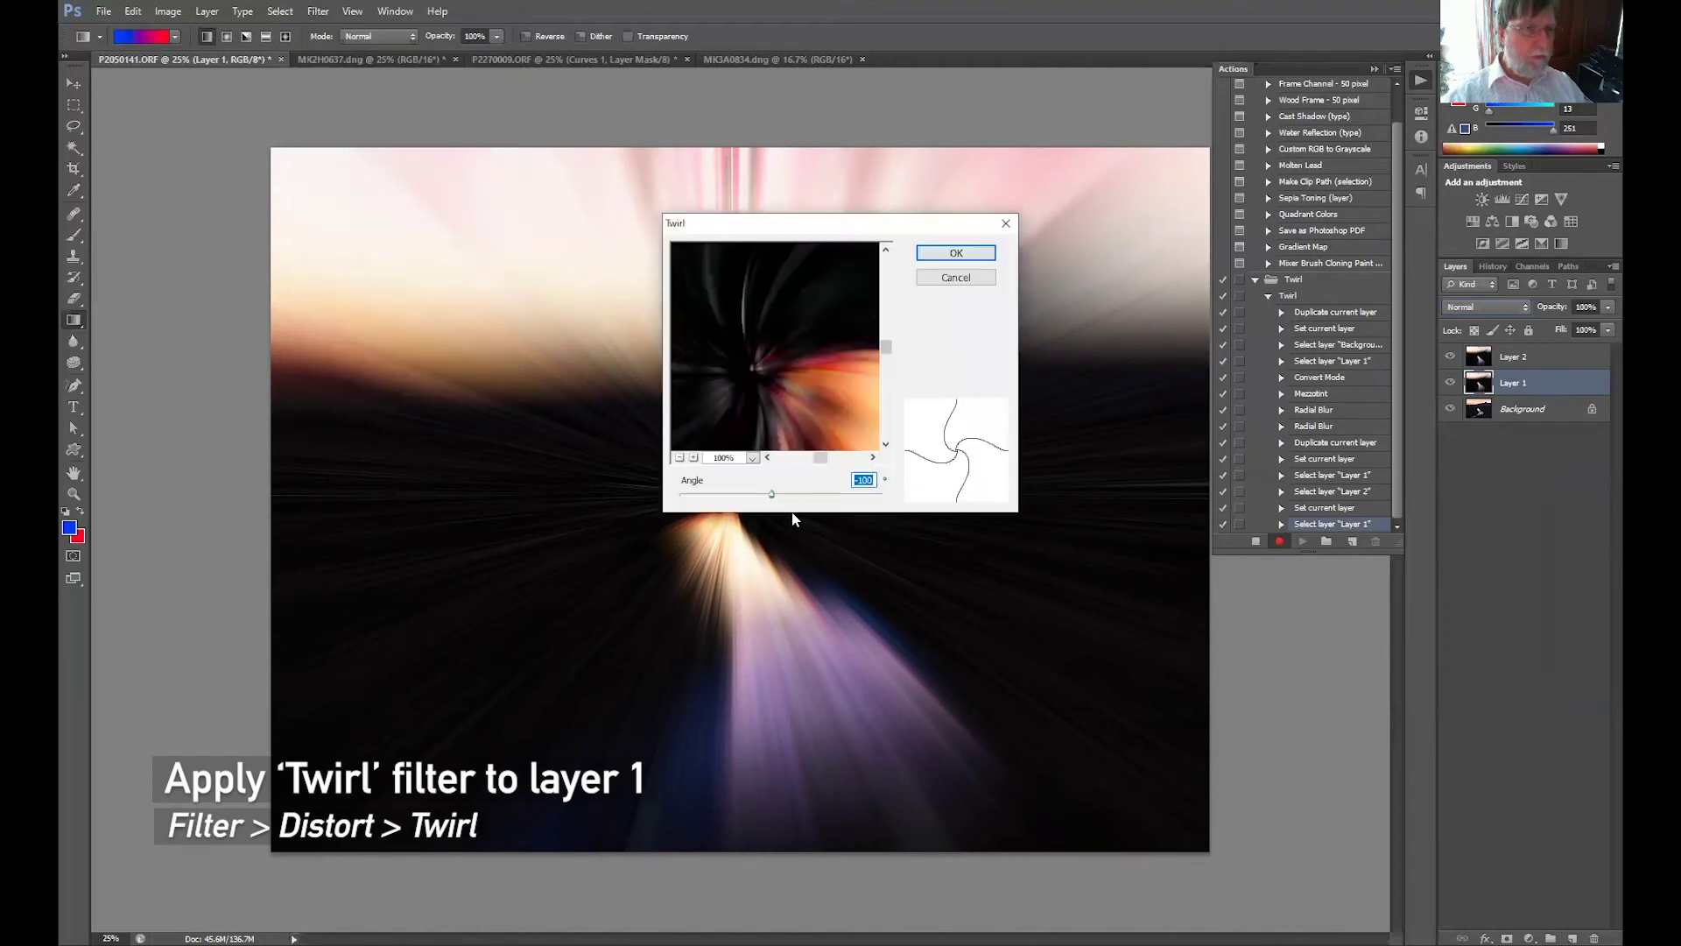
{"action": "left_click_drag", "start_coordinate": [773, 496], "coordinate": [891, 511]}
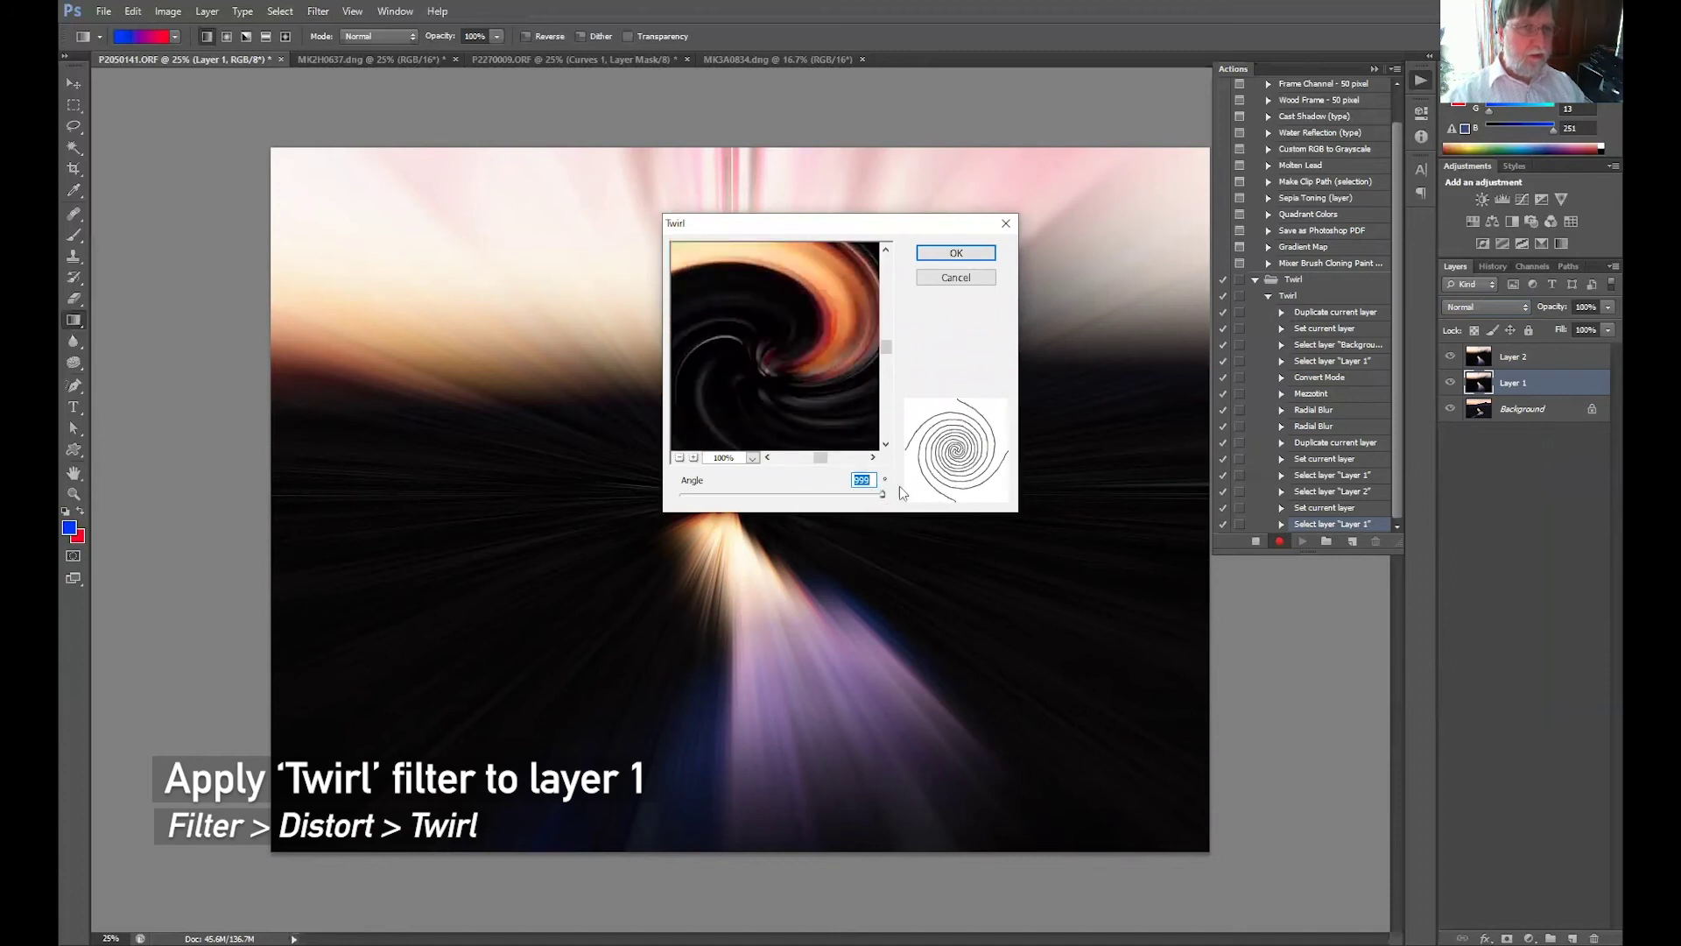
{"action": "mouse_move", "coordinate": [887, 493]}
{"action": "left_mouse_down"}
{"action": "mouse_move", "coordinate": [734, 506]}
{"action": "mouse_move", "coordinate": [783, 513]}
{"action": "left_mouse_up"}
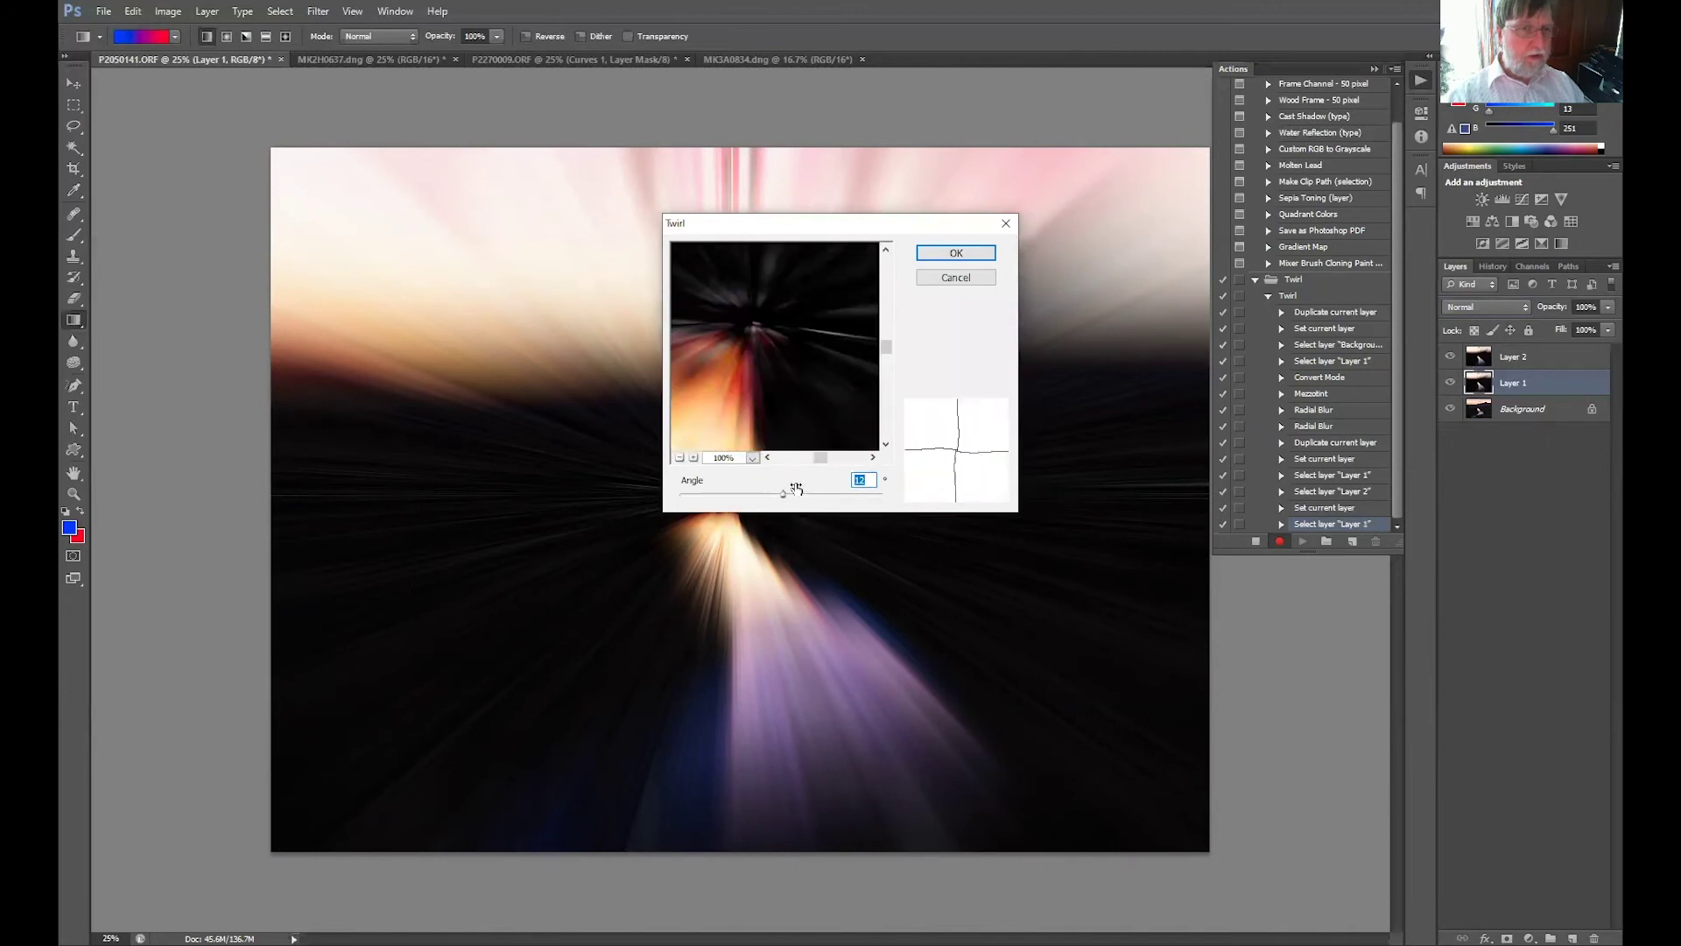
{"action": "type", "text": "100"}
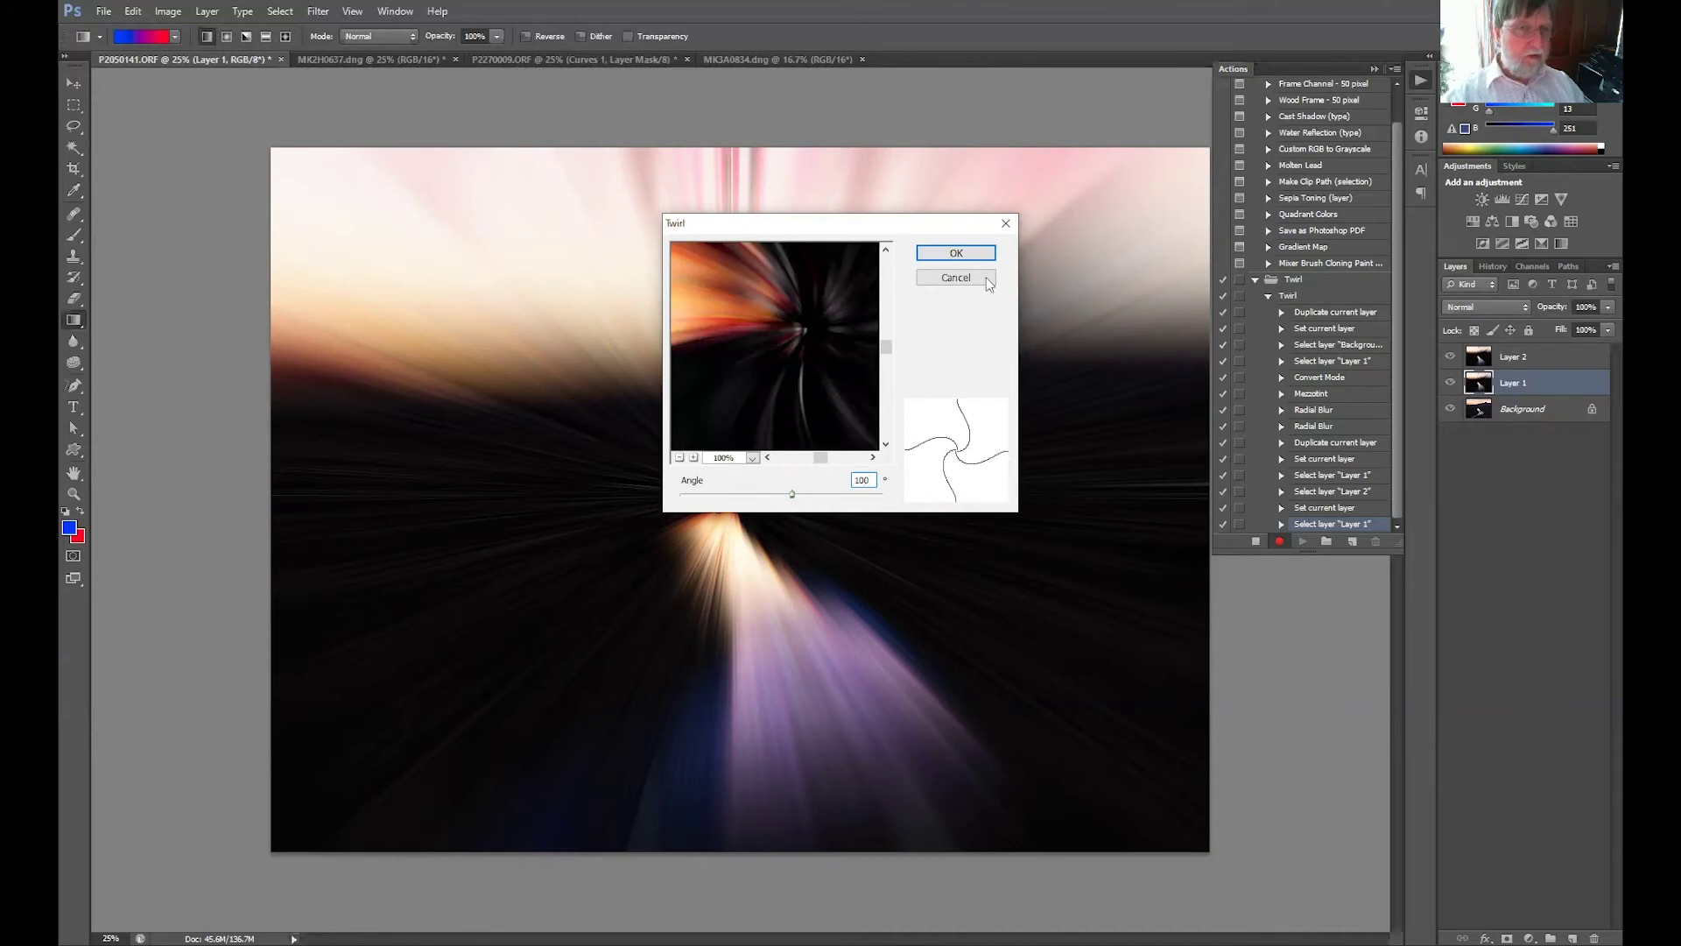
{"action": "left_click", "coordinate": [956, 253]}
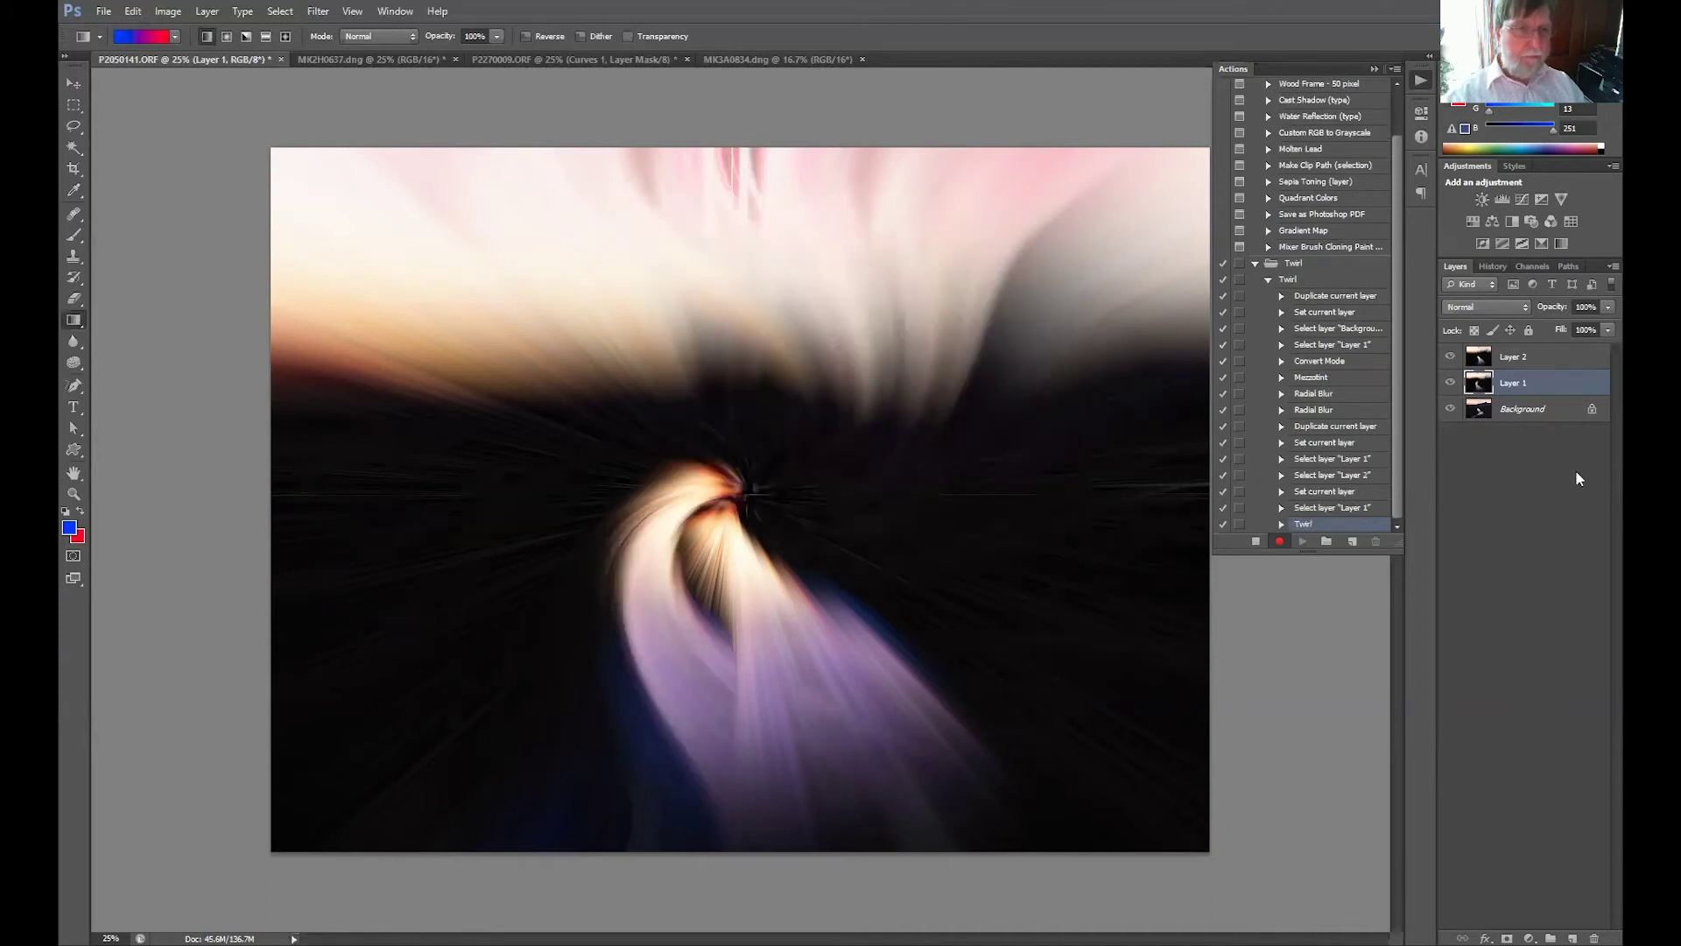
- Select Layer 2 and apply a Twirl filter at angle -100
{"action": "left_click", "coordinate": [1540, 360]}
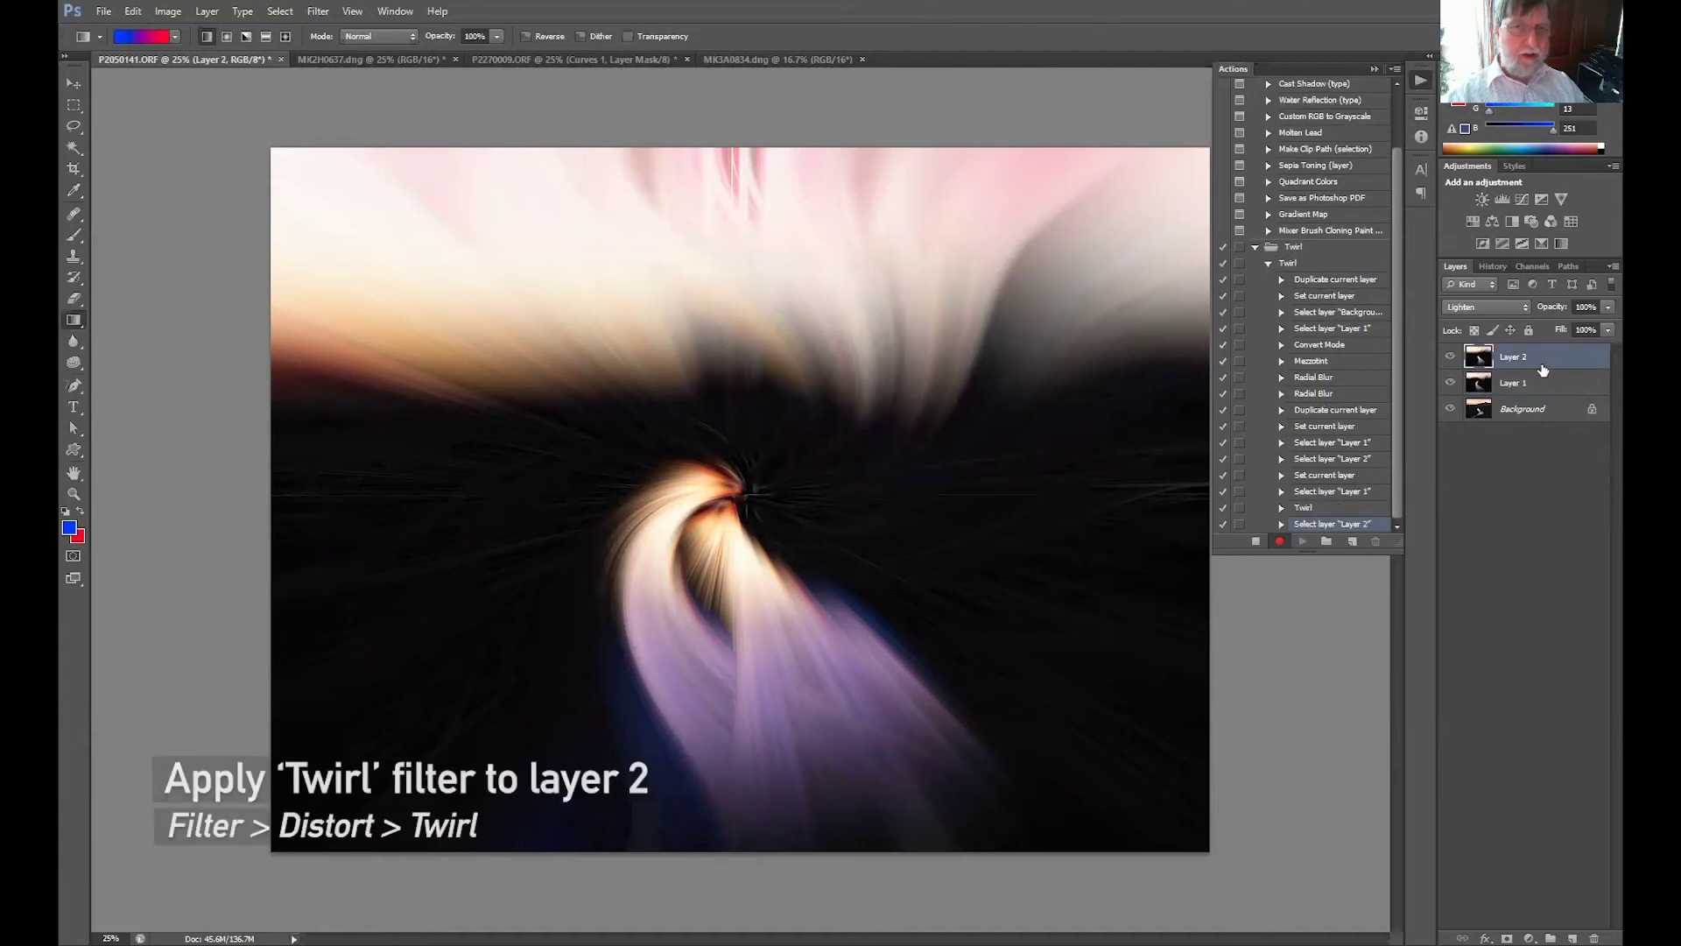
{"action": "left_click", "coordinate": [317, 11]}
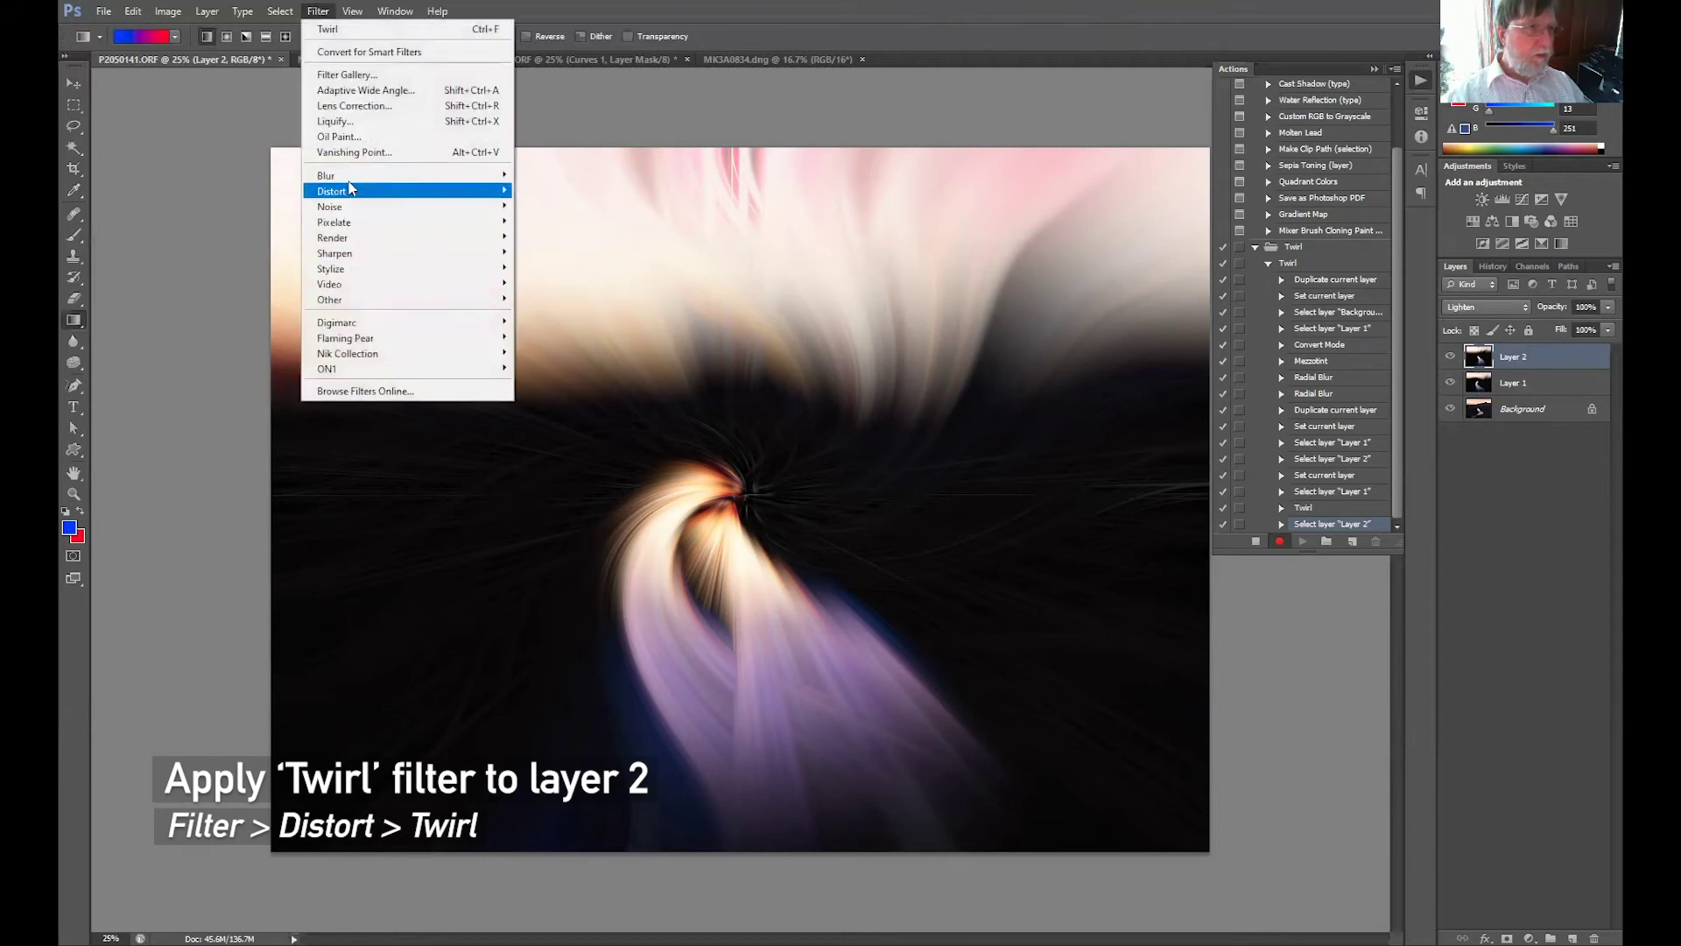
{"action": "mouse_move", "coordinate": [332, 191]}
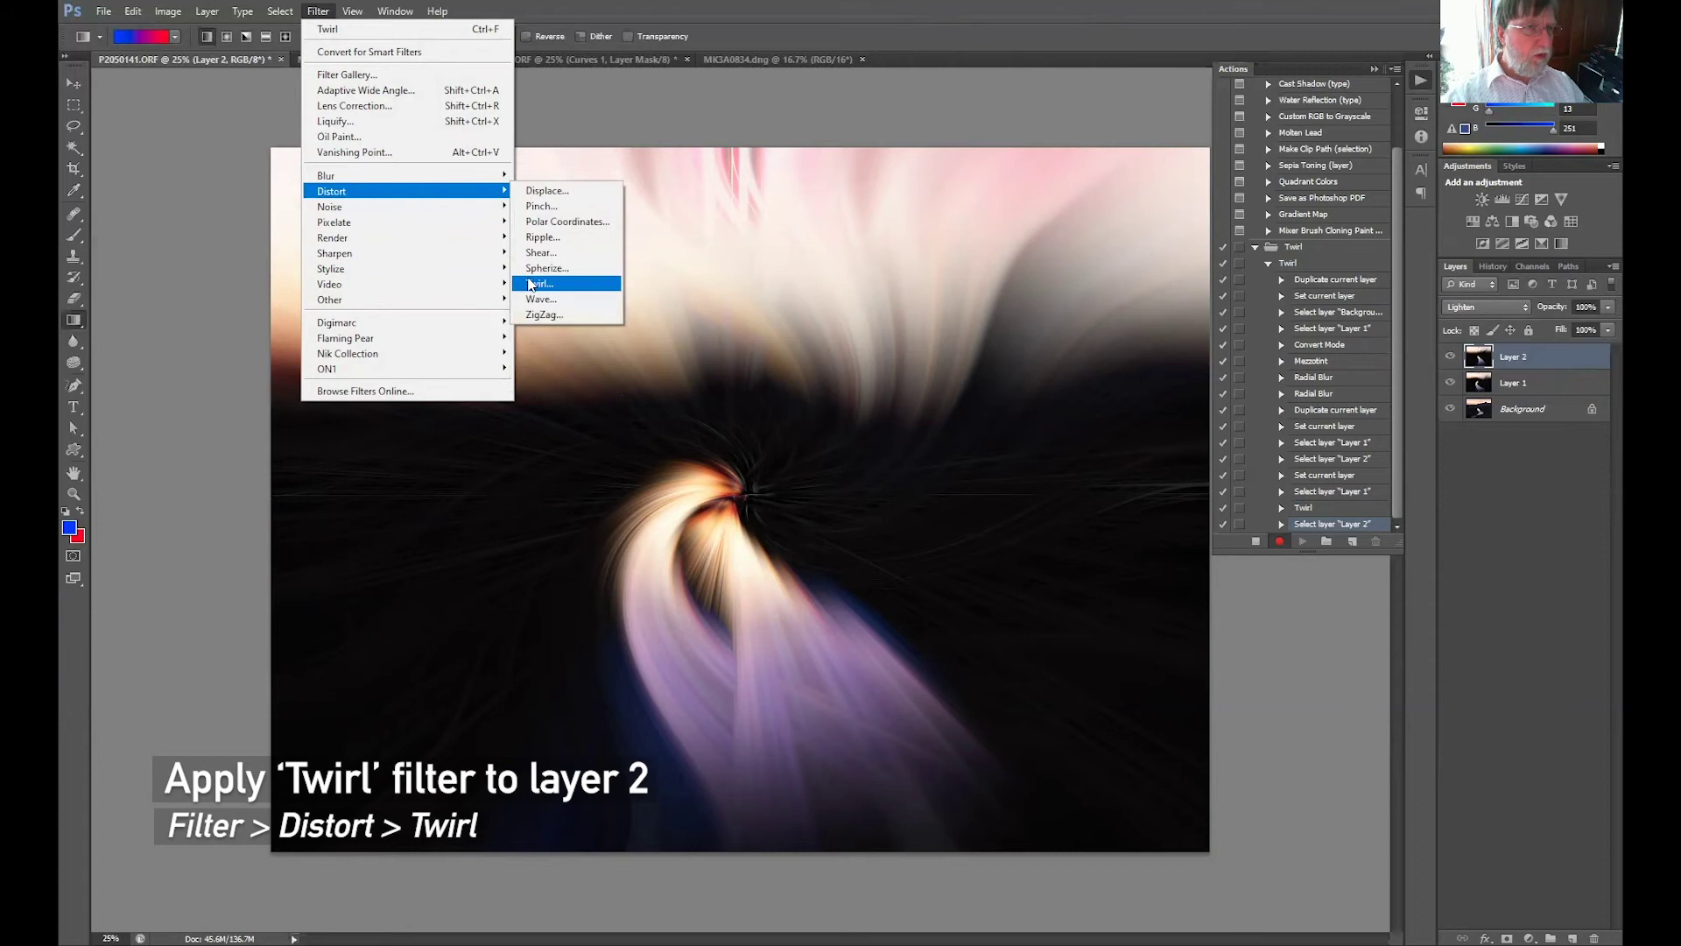
{"action": "left_click", "coordinate": [534, 287]}
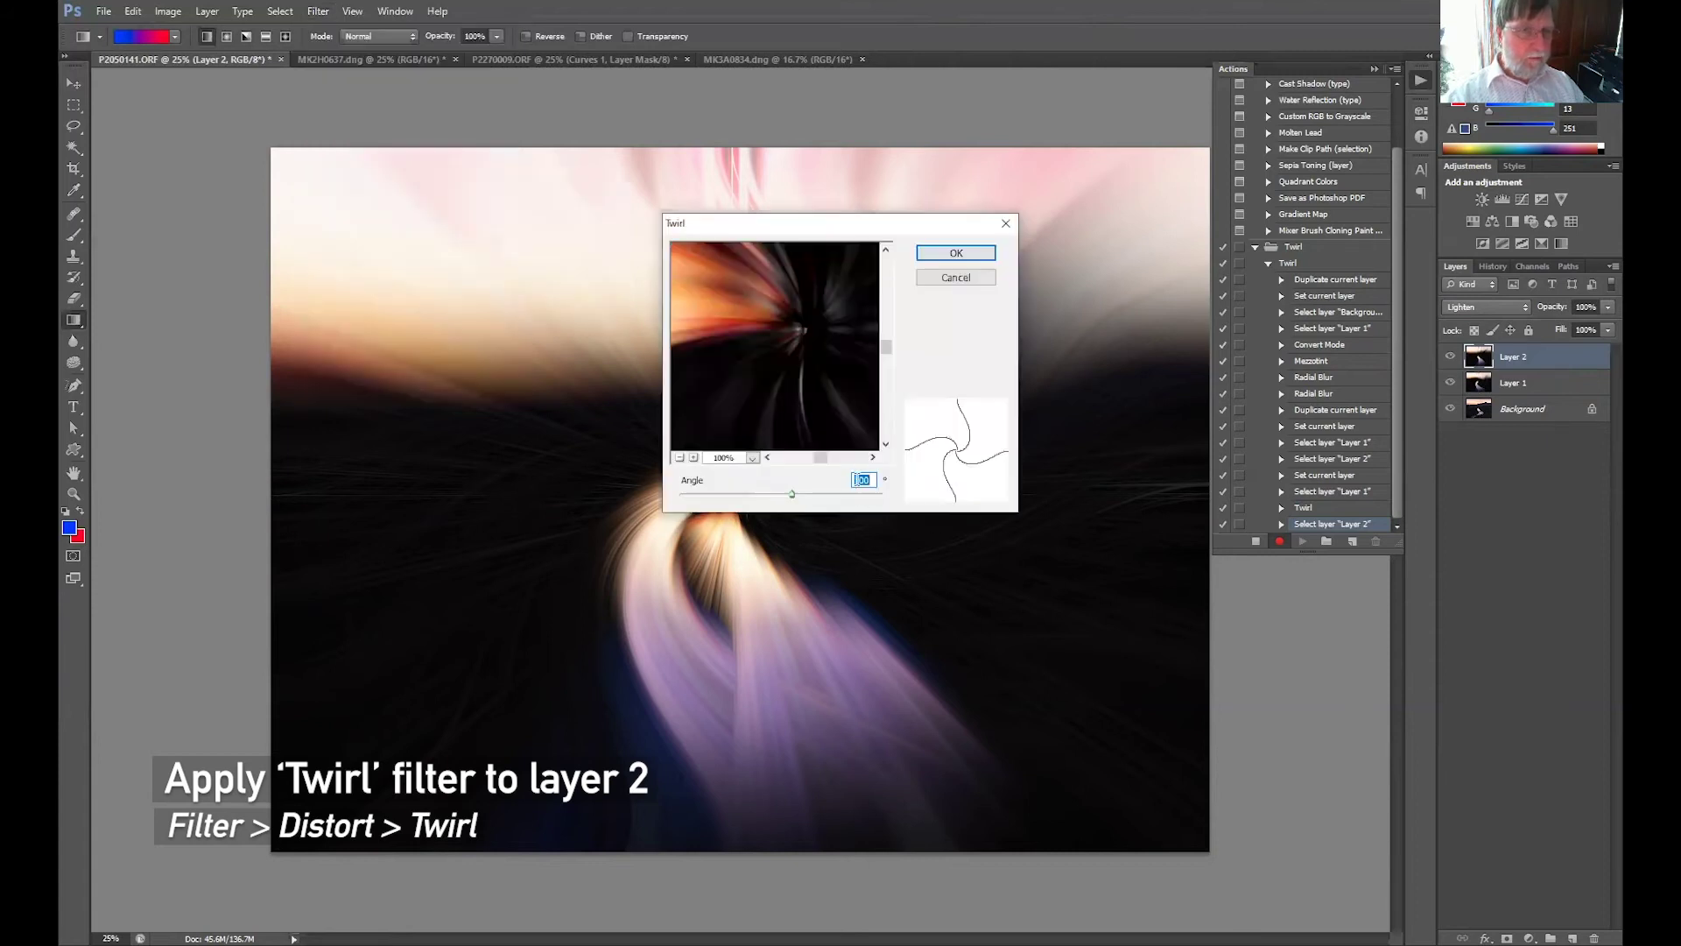
{"action": "left_click", "coordinate": [855, 480]}
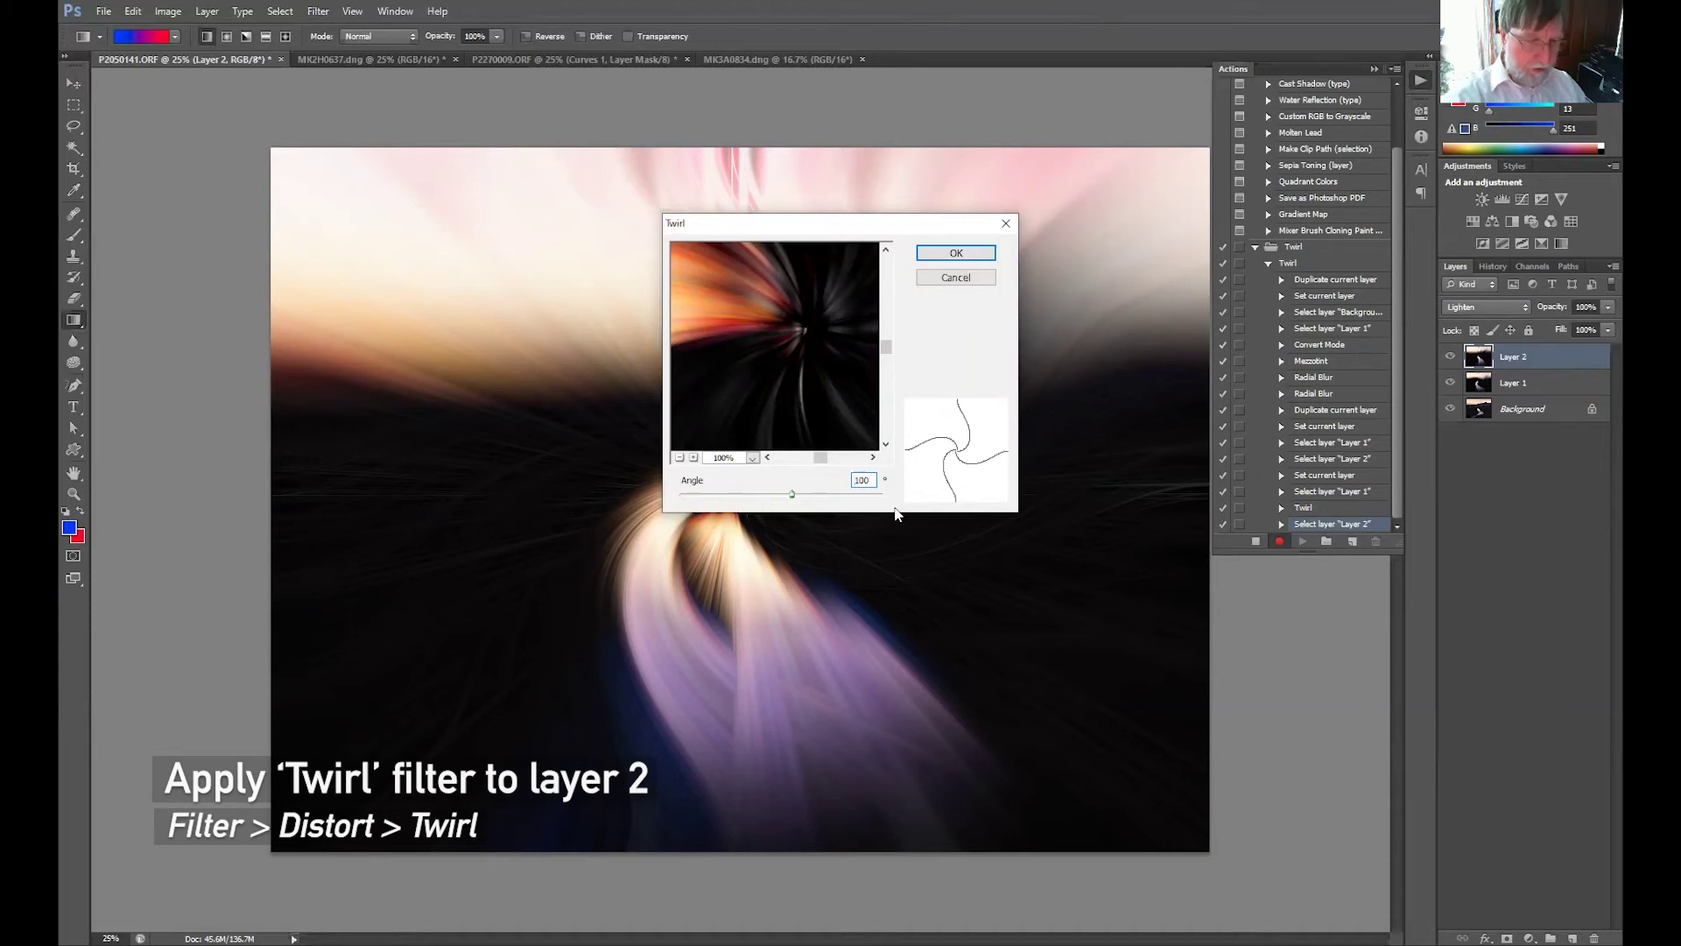
{"action": "type", "text": "-"}
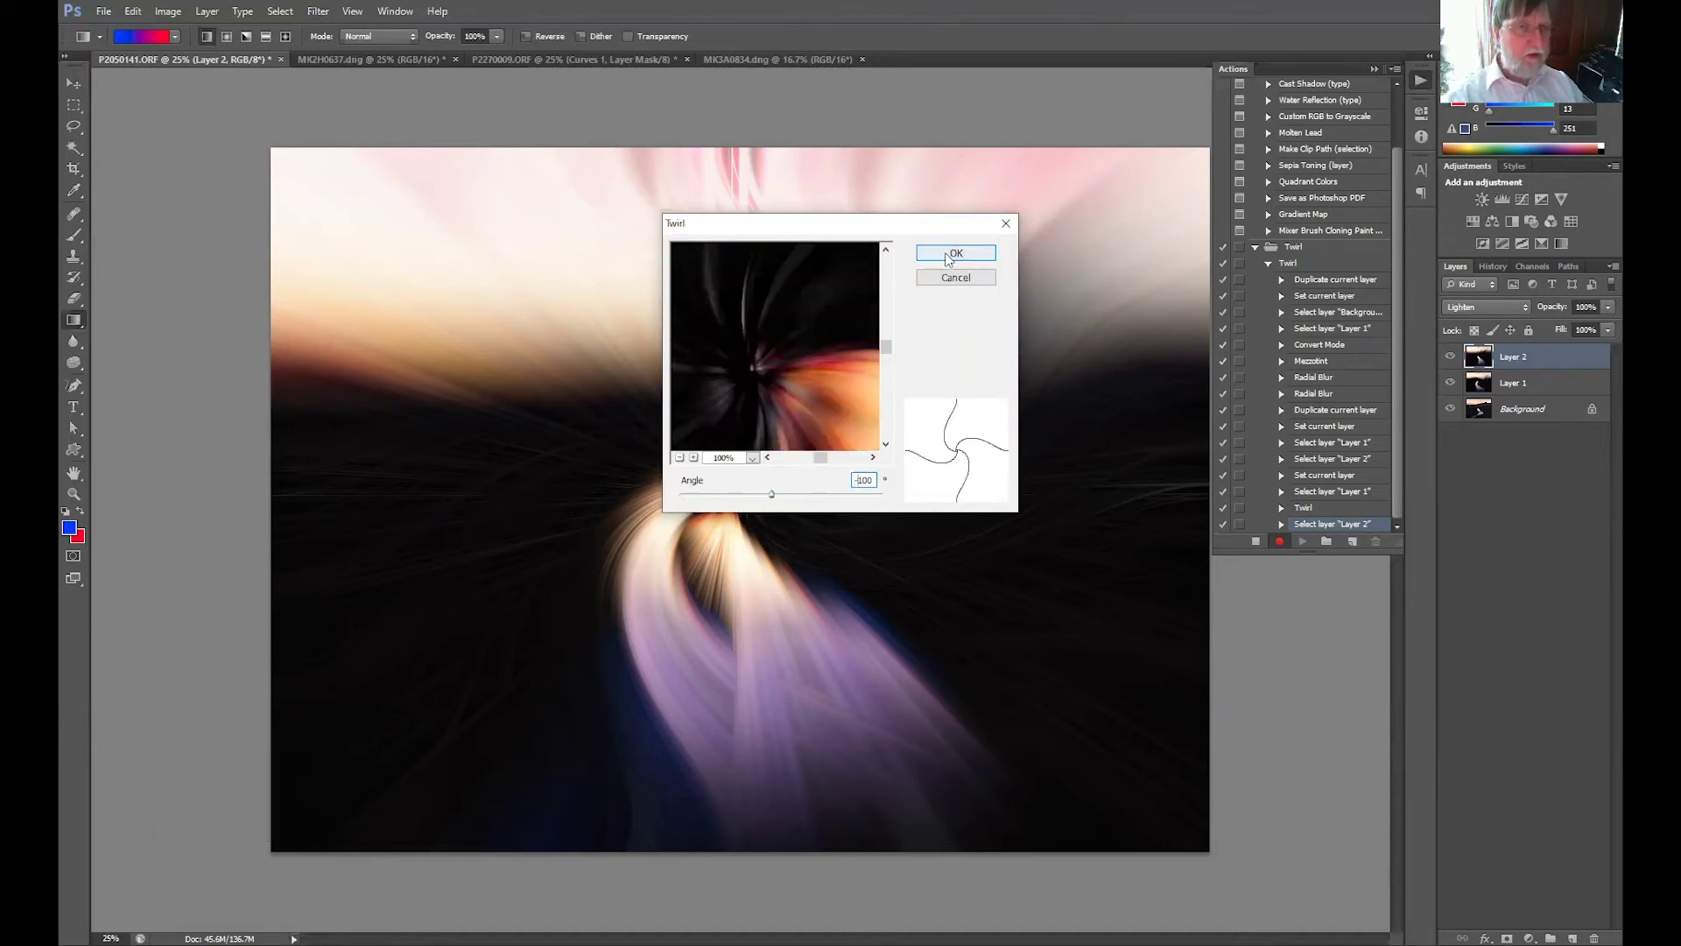
{"action": "left_click", "coordinate": [946, 256]}
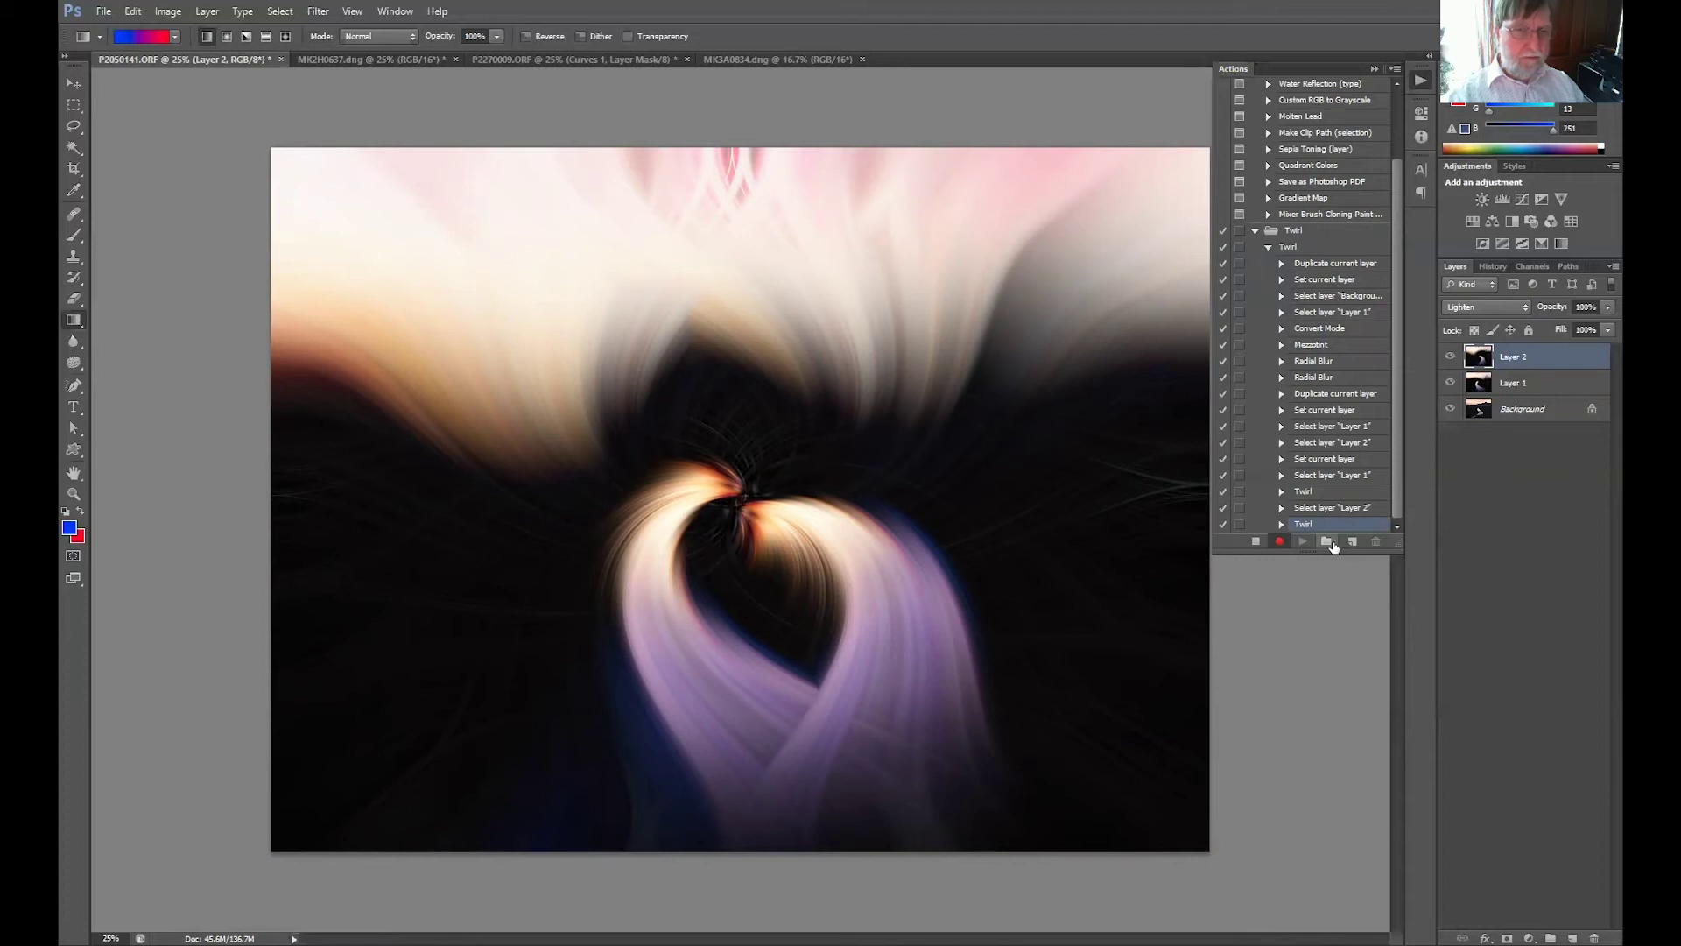
- Stop recording the Twirl action and make Layer 1 the active layer
{"action": "left_click", "coordinate": [1255, 543]}
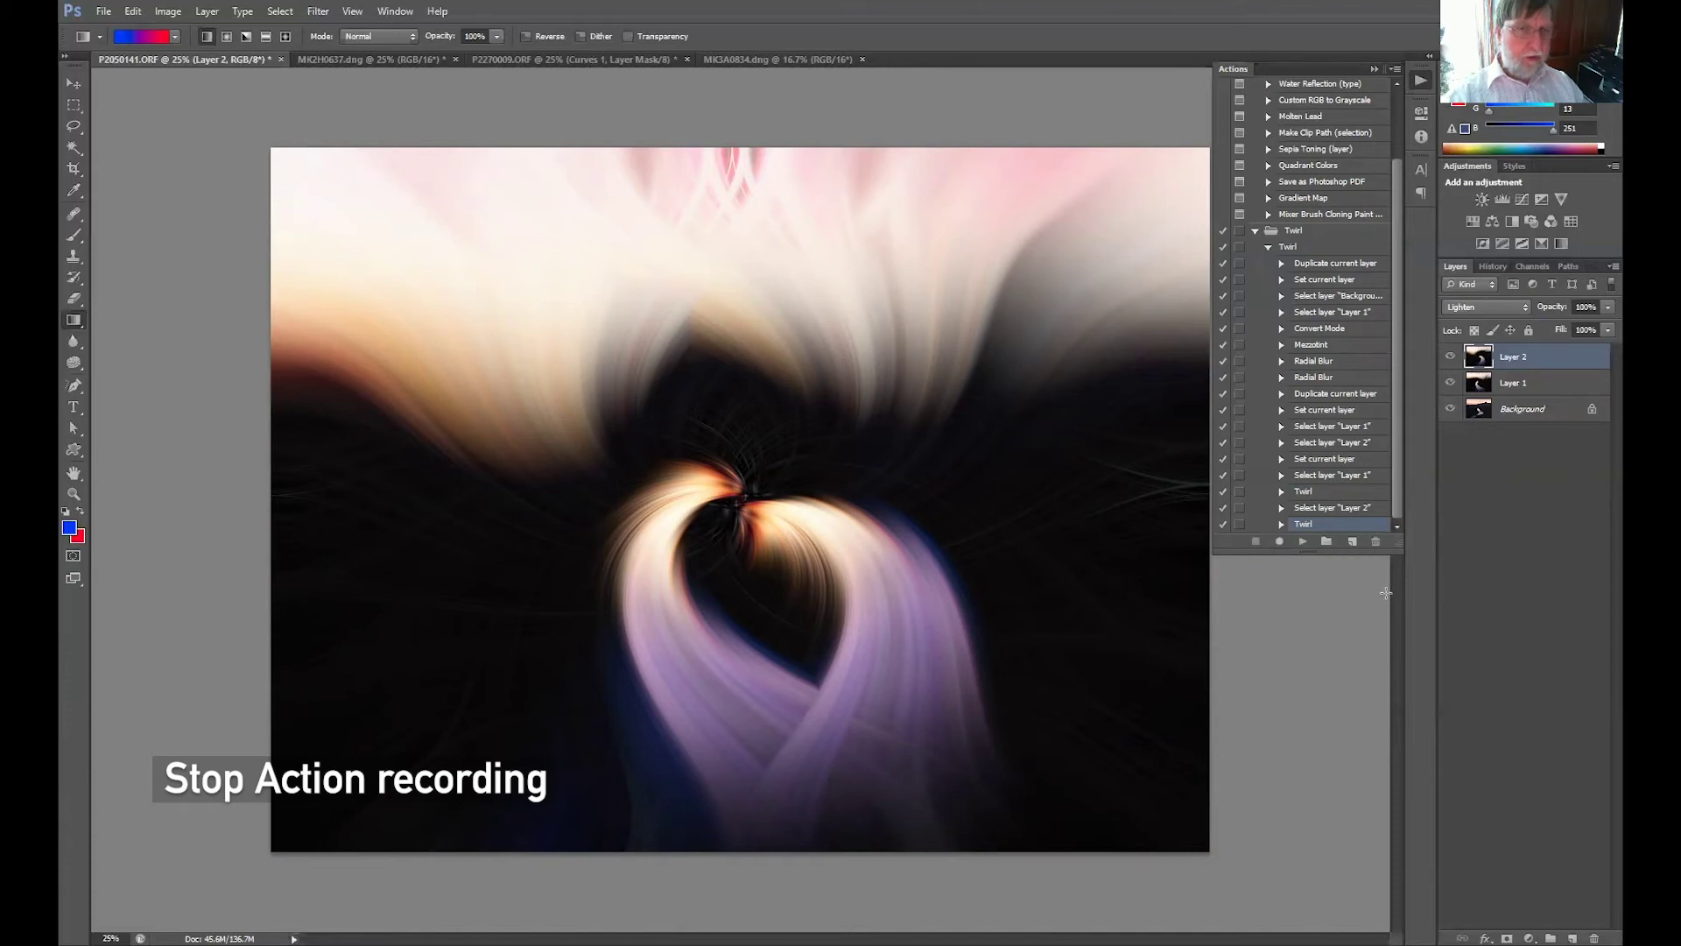
{"action": "left_click", "coordinate": [1536, 385]}
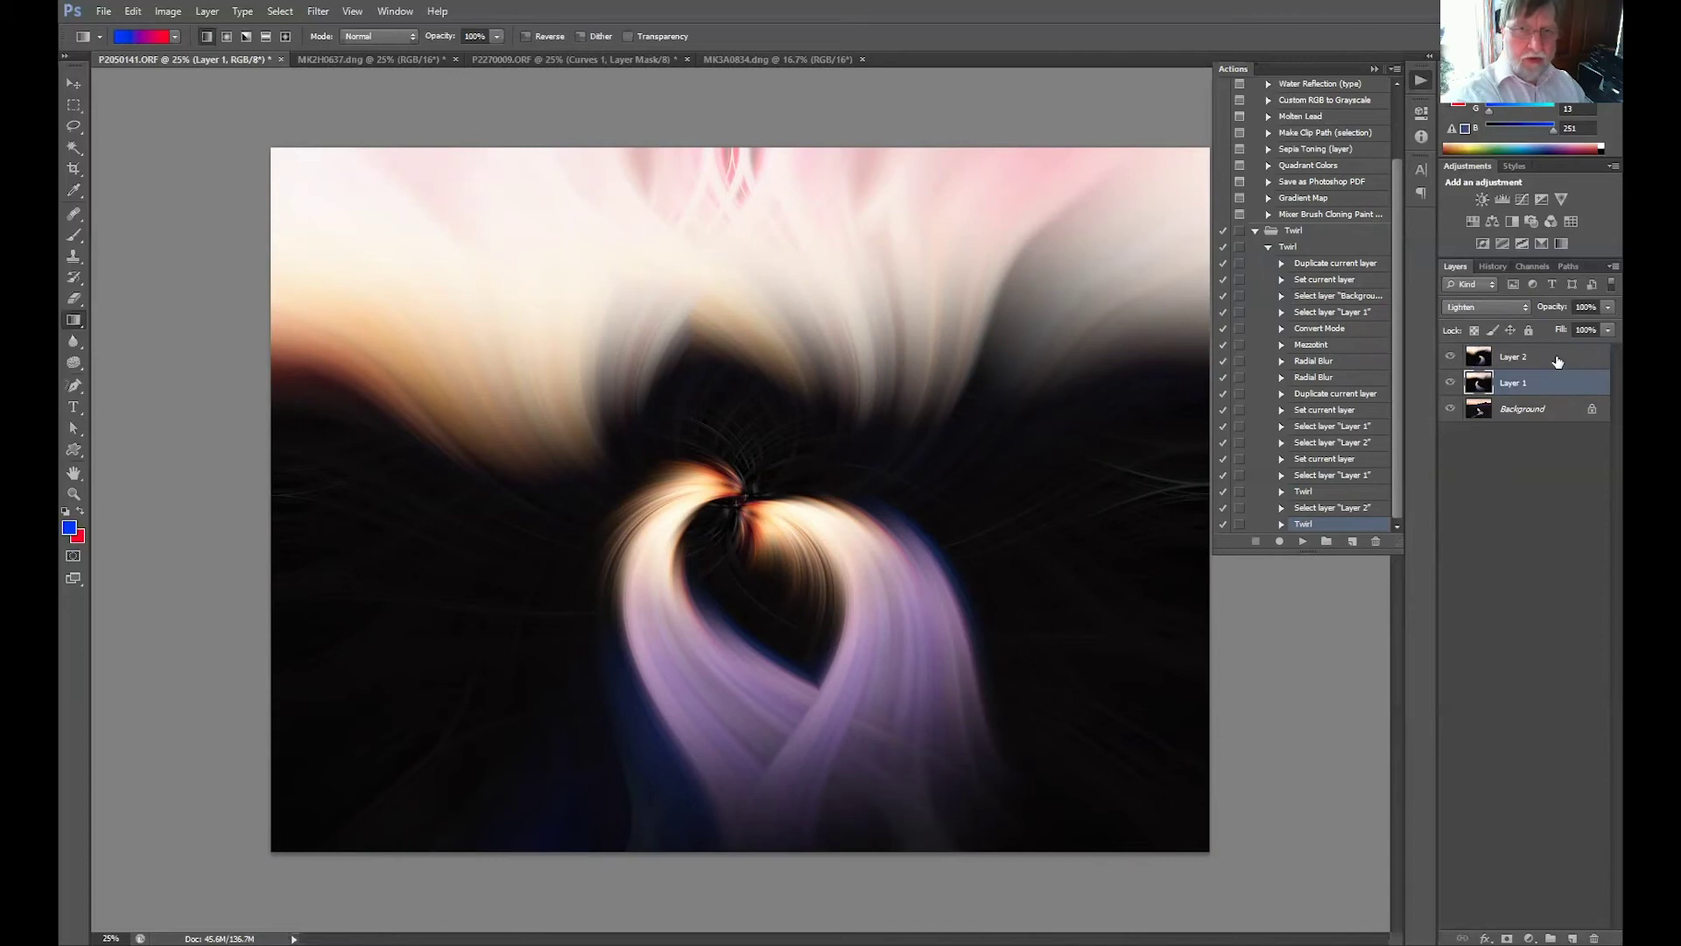
- Delete Layer 1 and Layer 2 together, restoring the original river sunset
{"action": "left_click", "coordinate": [1557, 362], "text": "shift"}
{"action": "mouse_move", "coordinate": [1558, 361]}
{"action": "left_mouse_down"}
{"action": "mouse_move", "coordinate": [1558, 919]}
{"action": "mouse_move", "coordinate": [1596, 939]}
{"action": "left_mouse_up"}
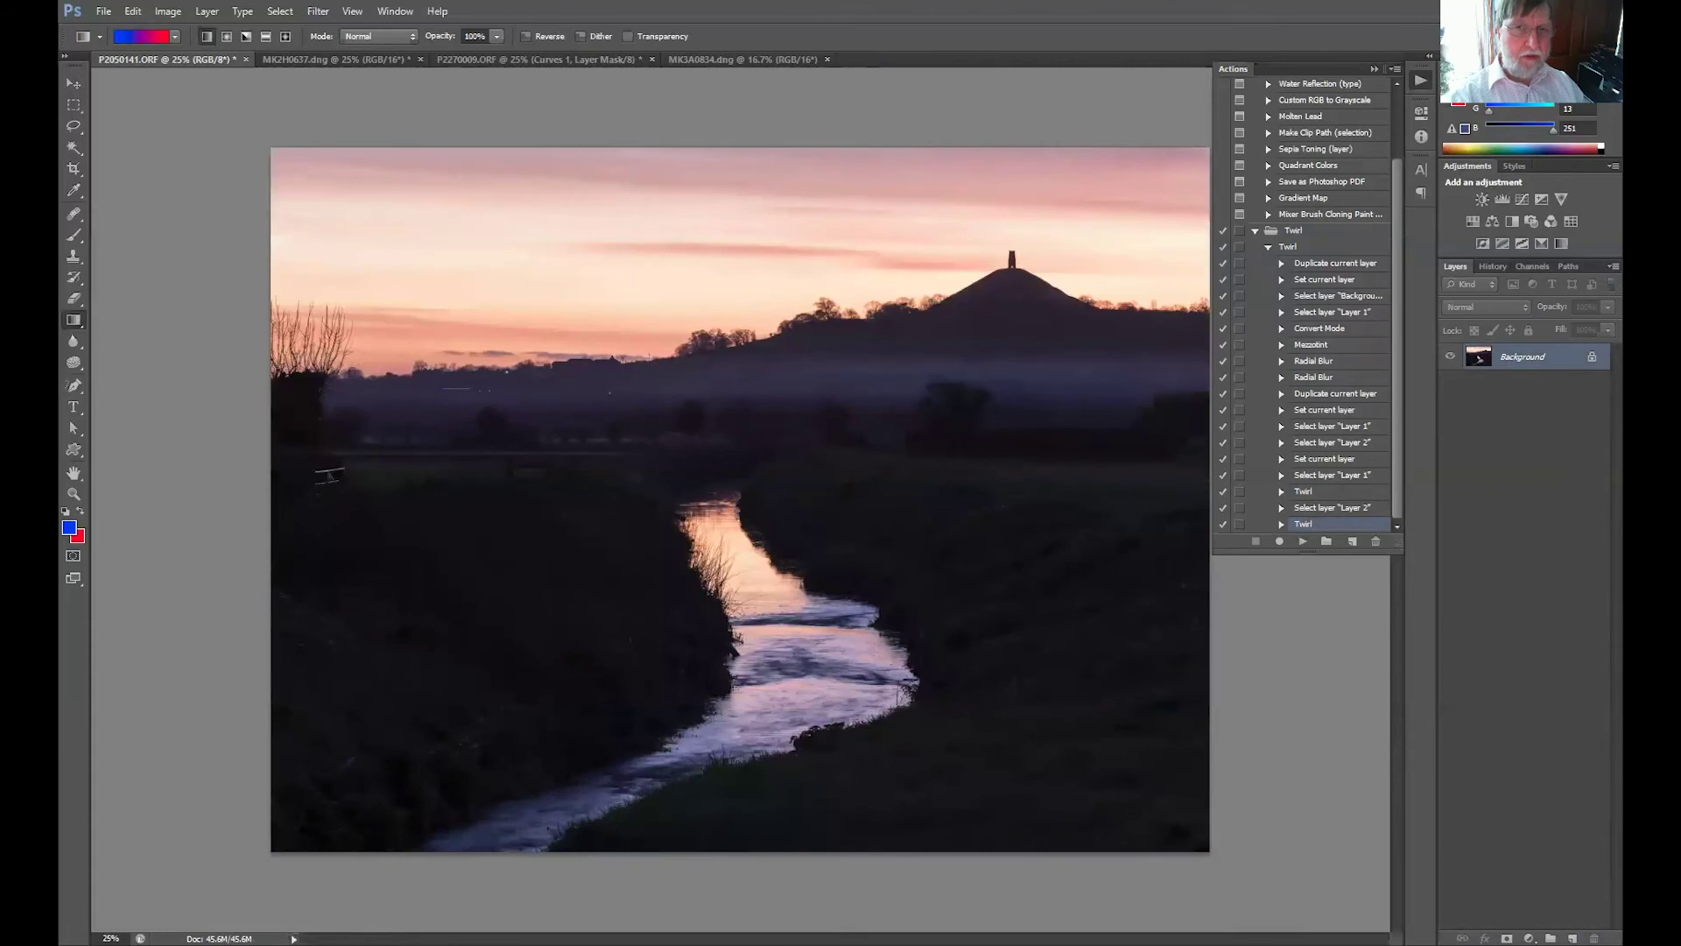
- Replay the recorded Twirl action on the original photo
{"action": "left_click", "coordinate": [1291, 247]}
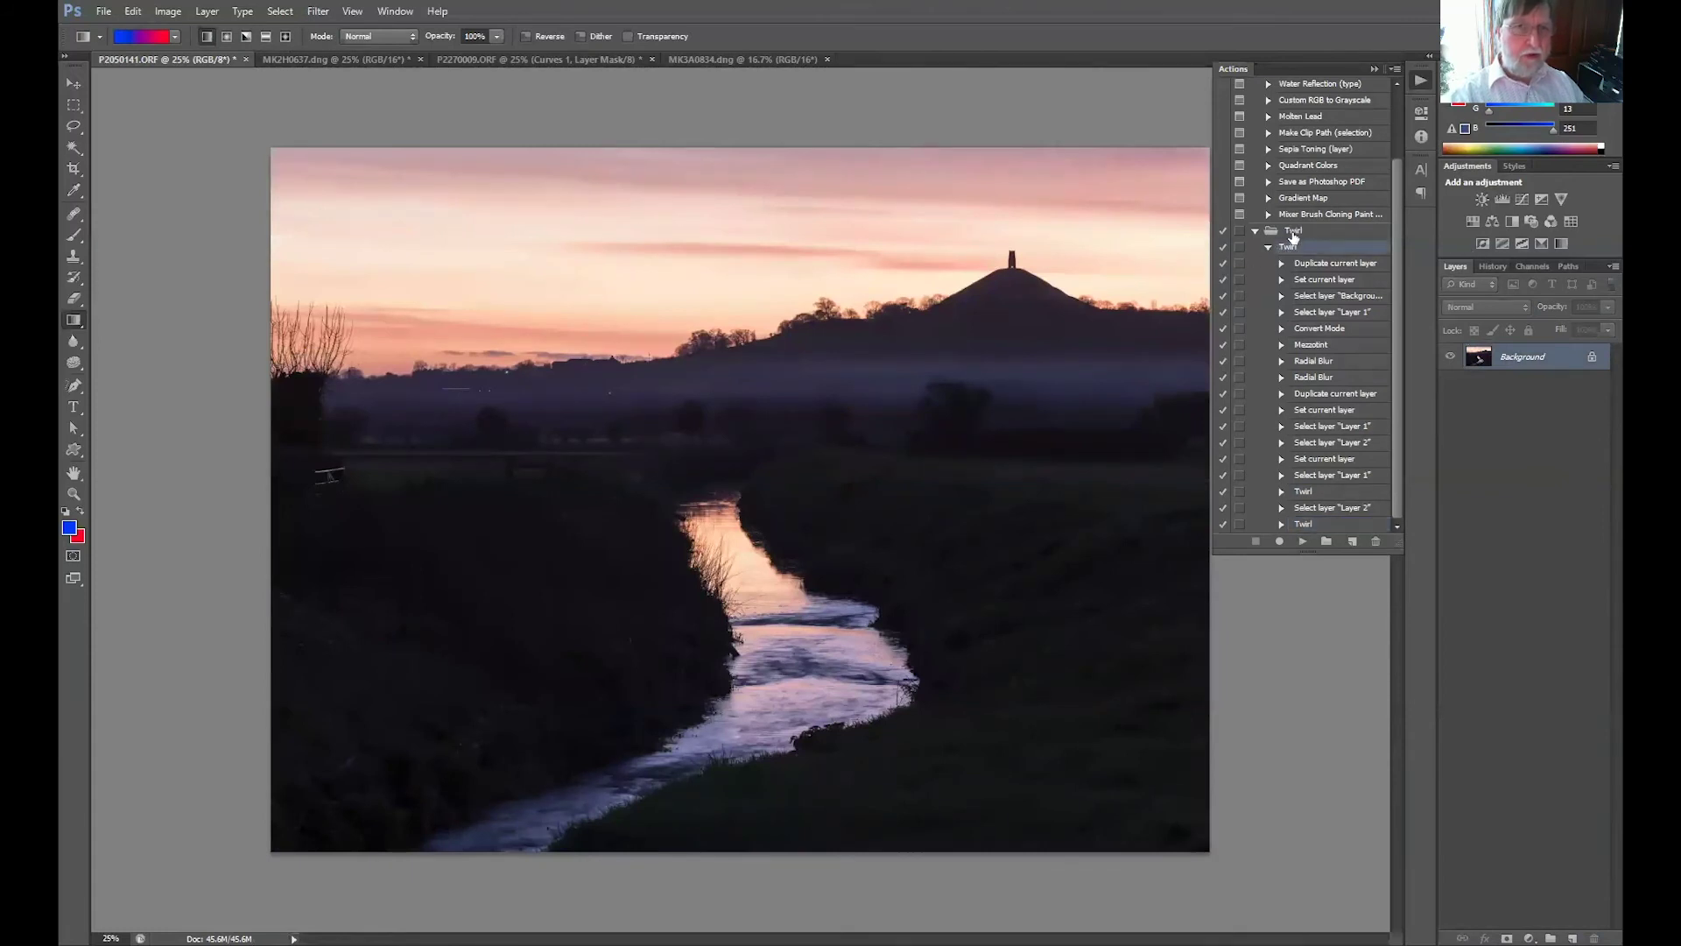
{"action": "left_click", "coordinate": [1290, 233]}
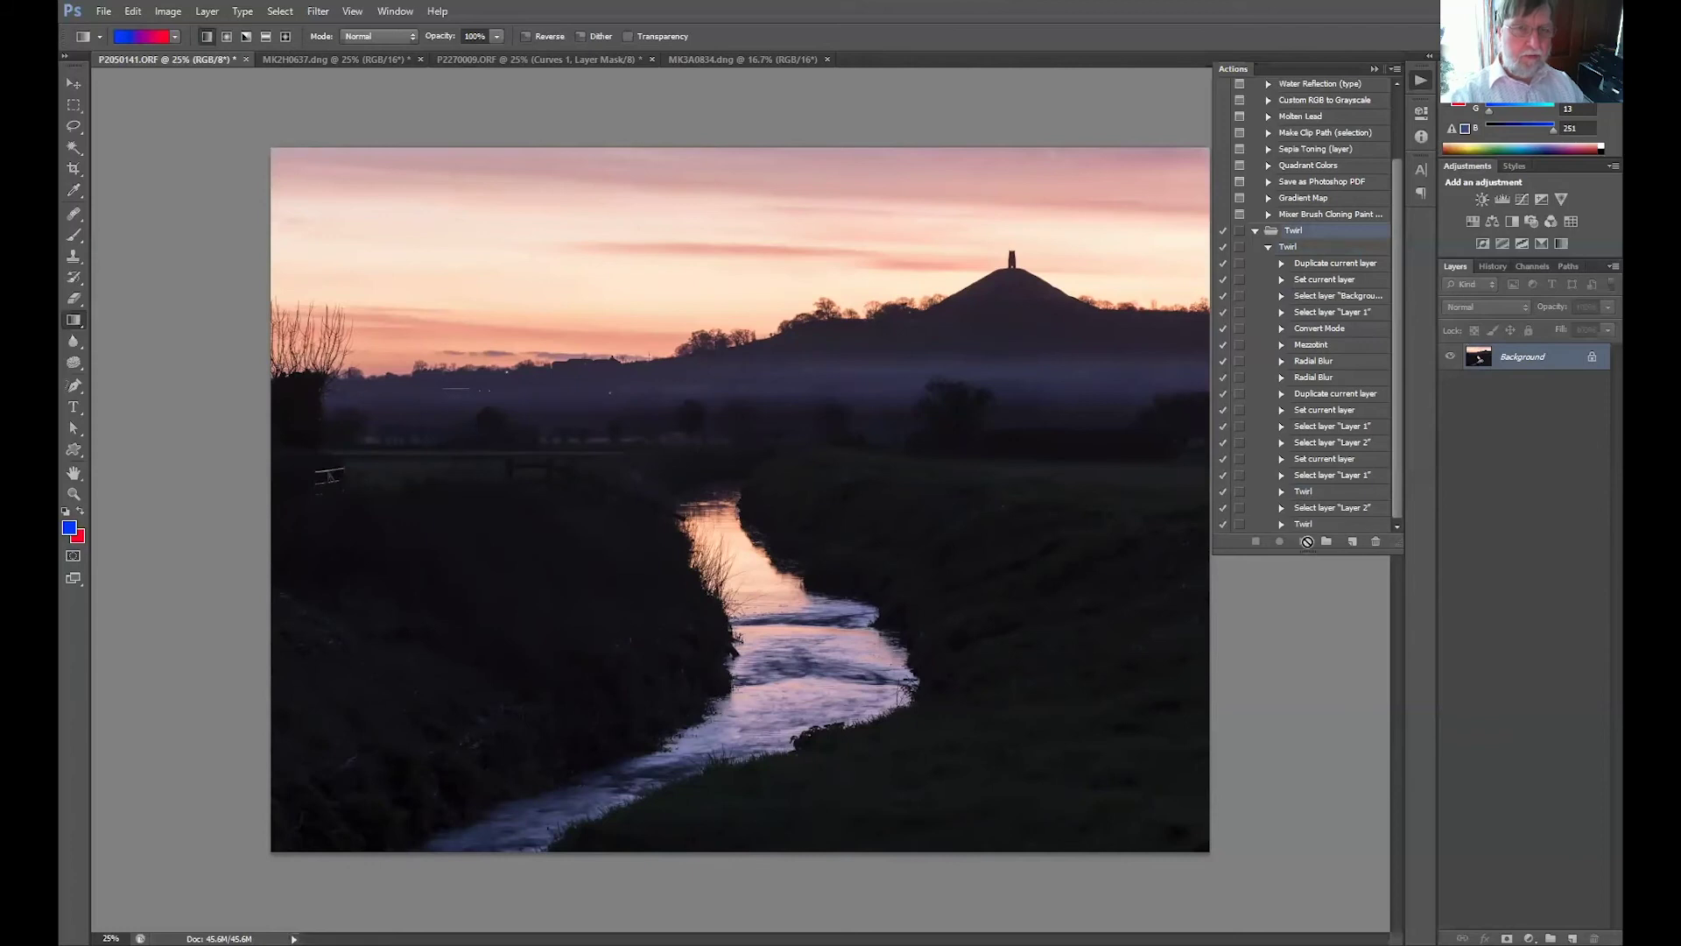
{"action": "left_click", "coordinate": [1295, 247]}
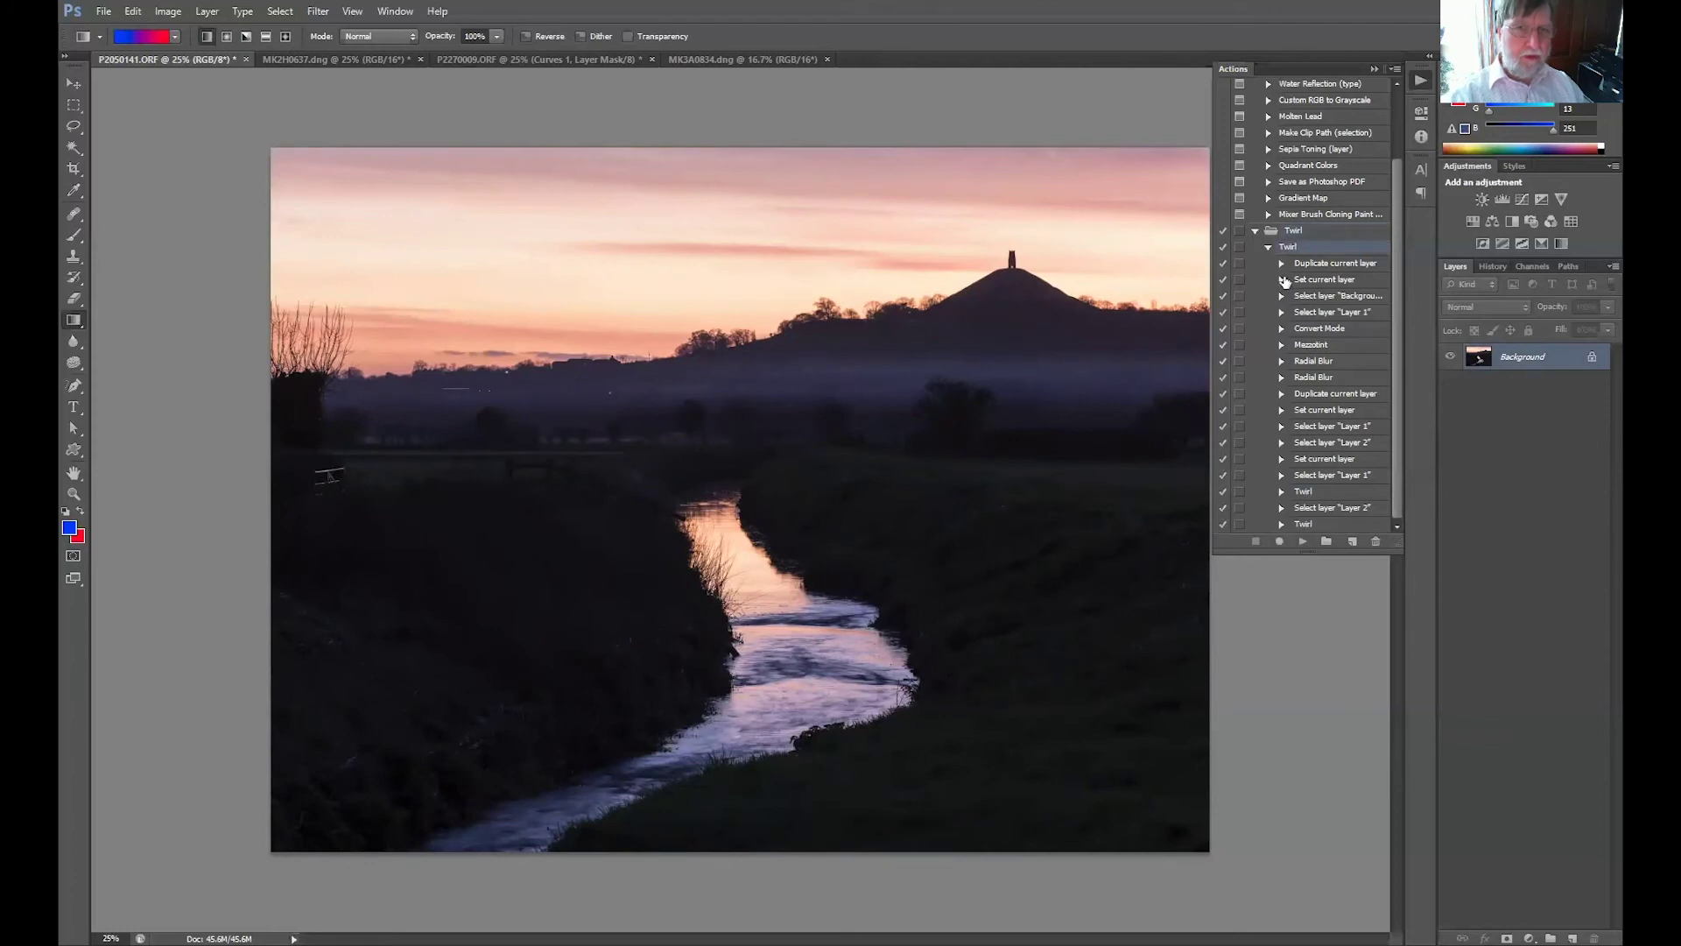
{"action": "left_click", "coordinate": [1304, 544]}
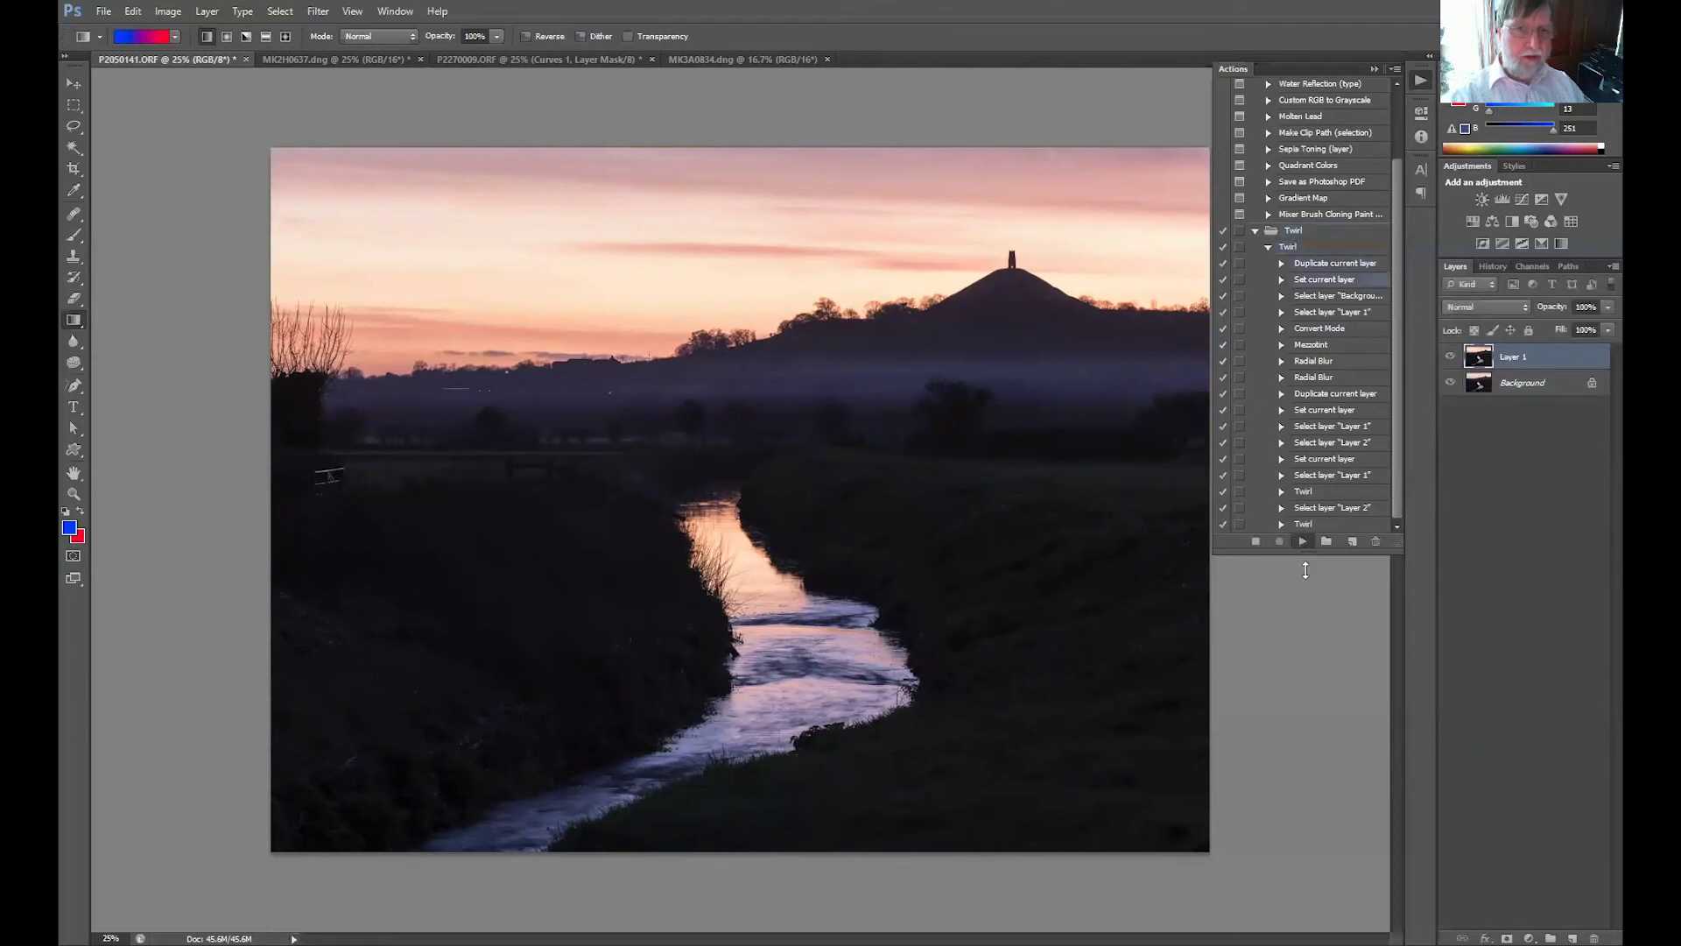
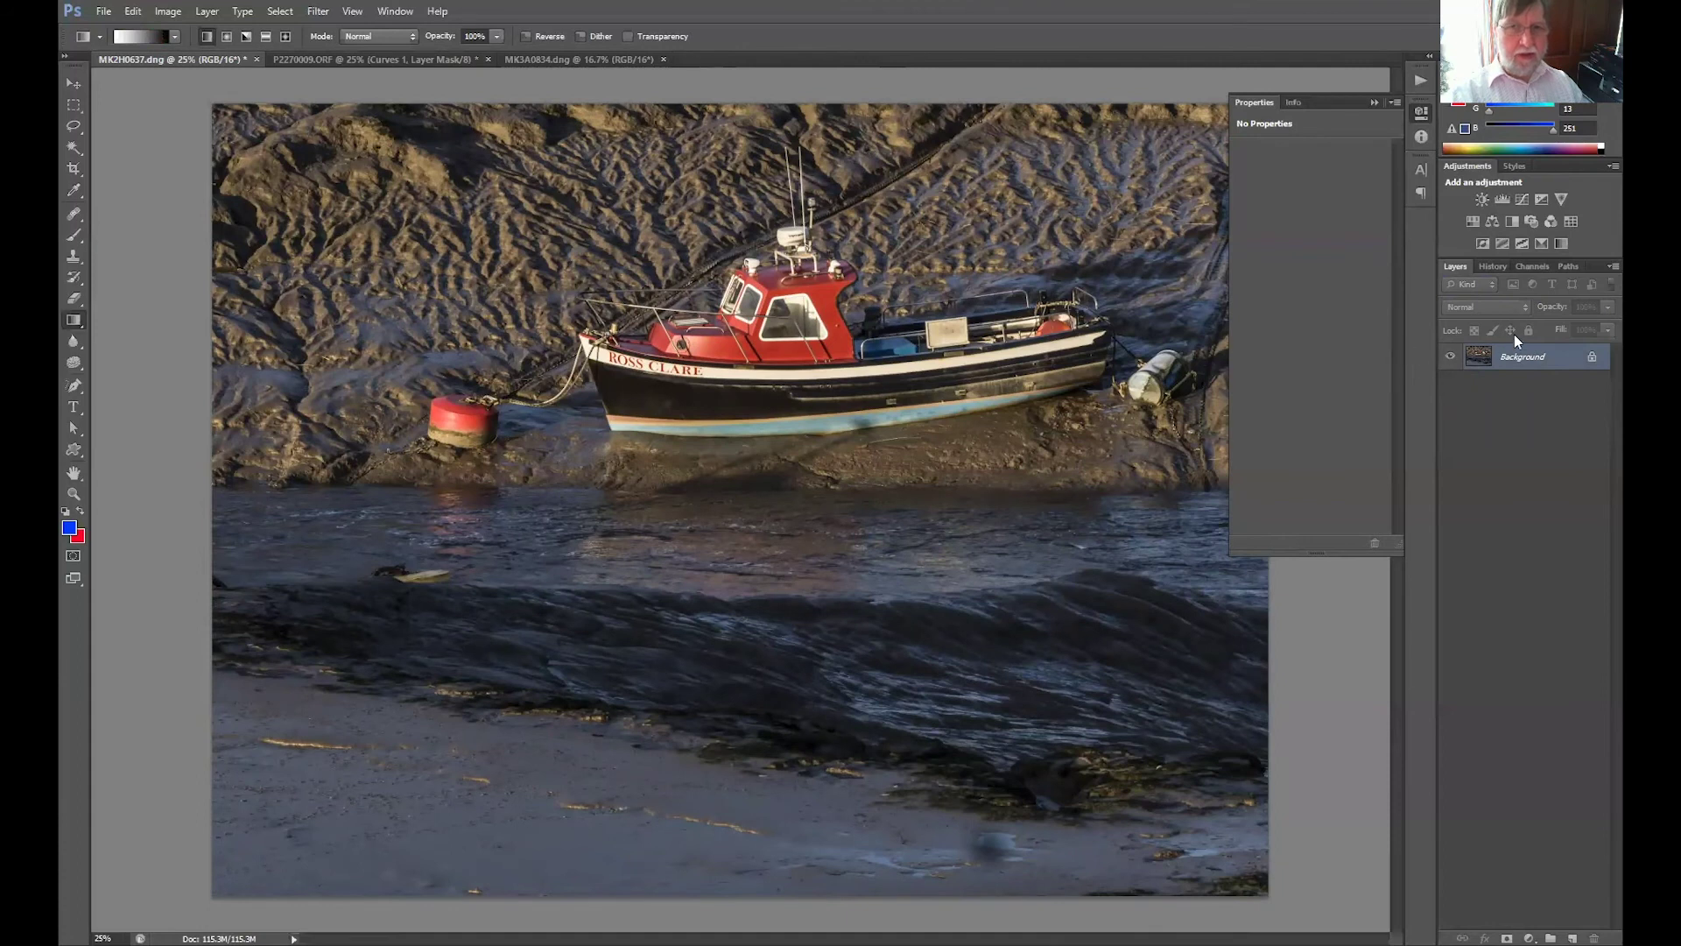
- Play the Twirl action from the Actions panel on the boat photo
{"action": "left_click", "coordinate": [399, 12]}
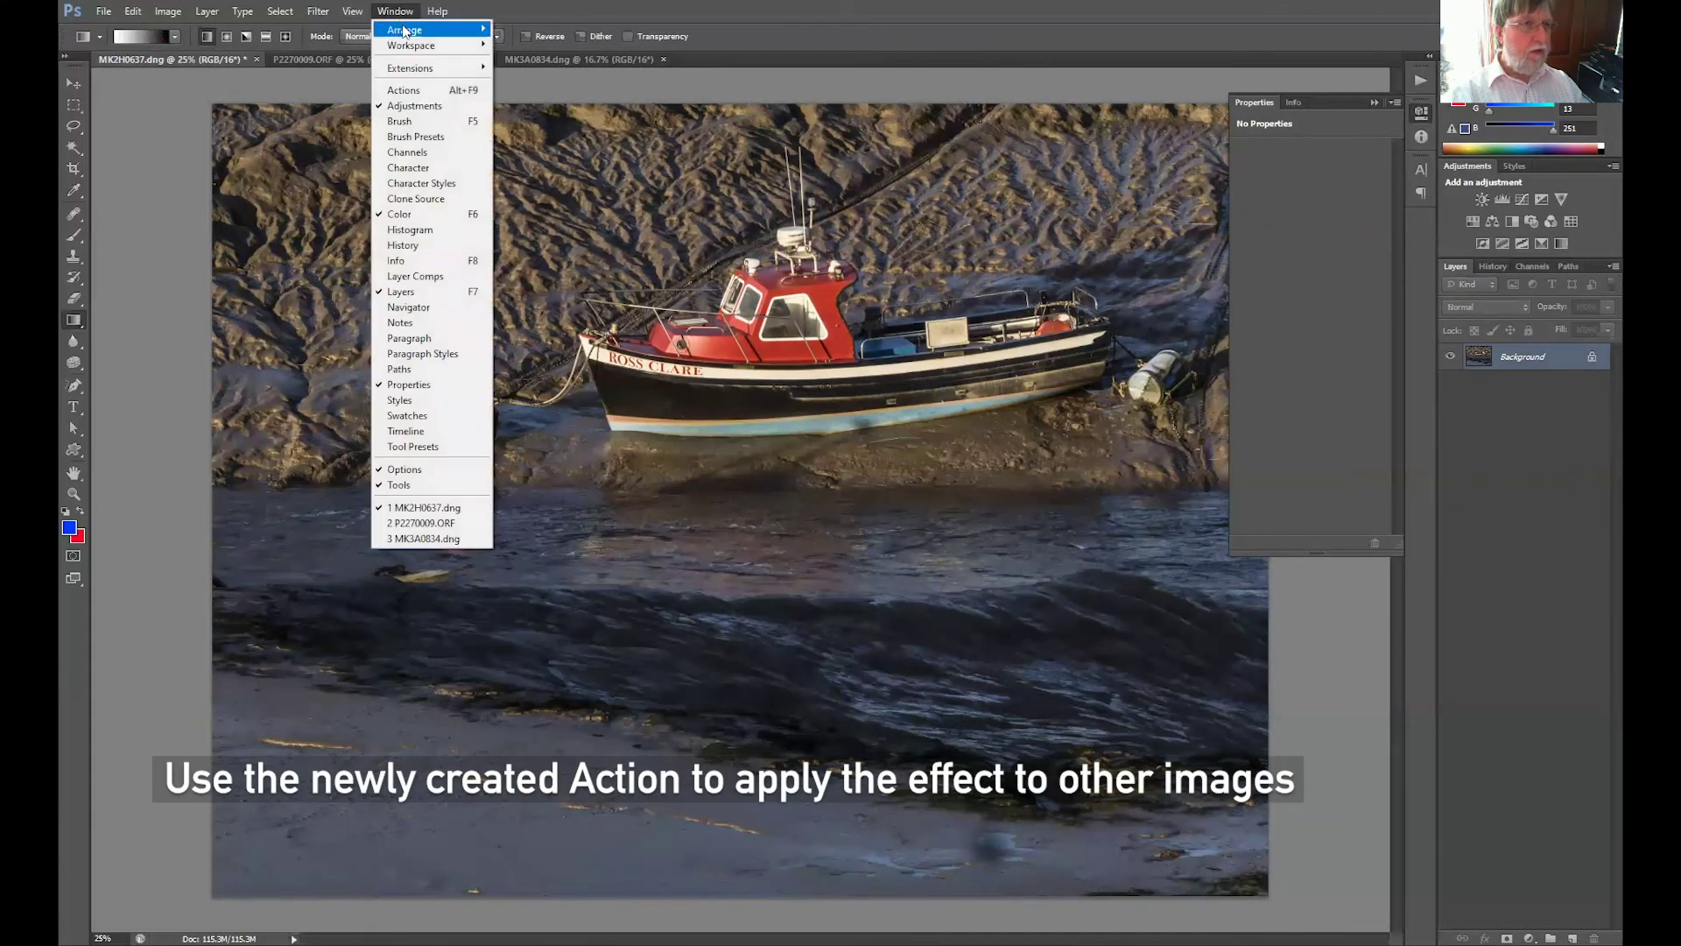
{"action": "left_click", "coordinate": [414, 94]}
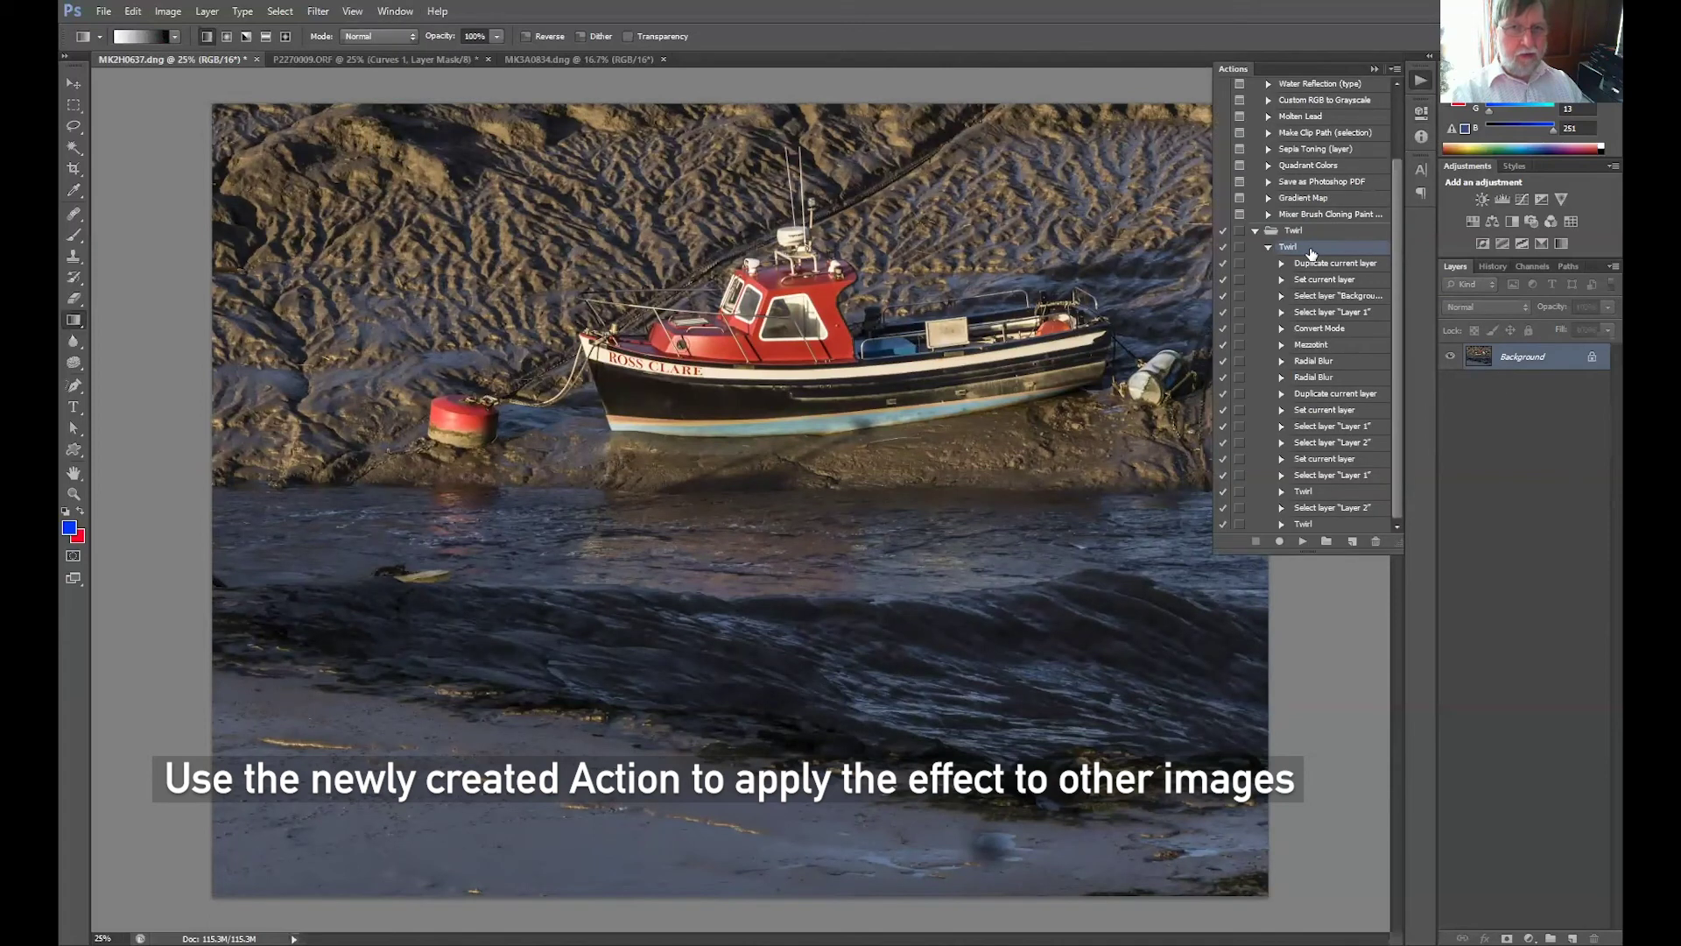
{"action": "left_click", "coordinate": [1302, 541]}
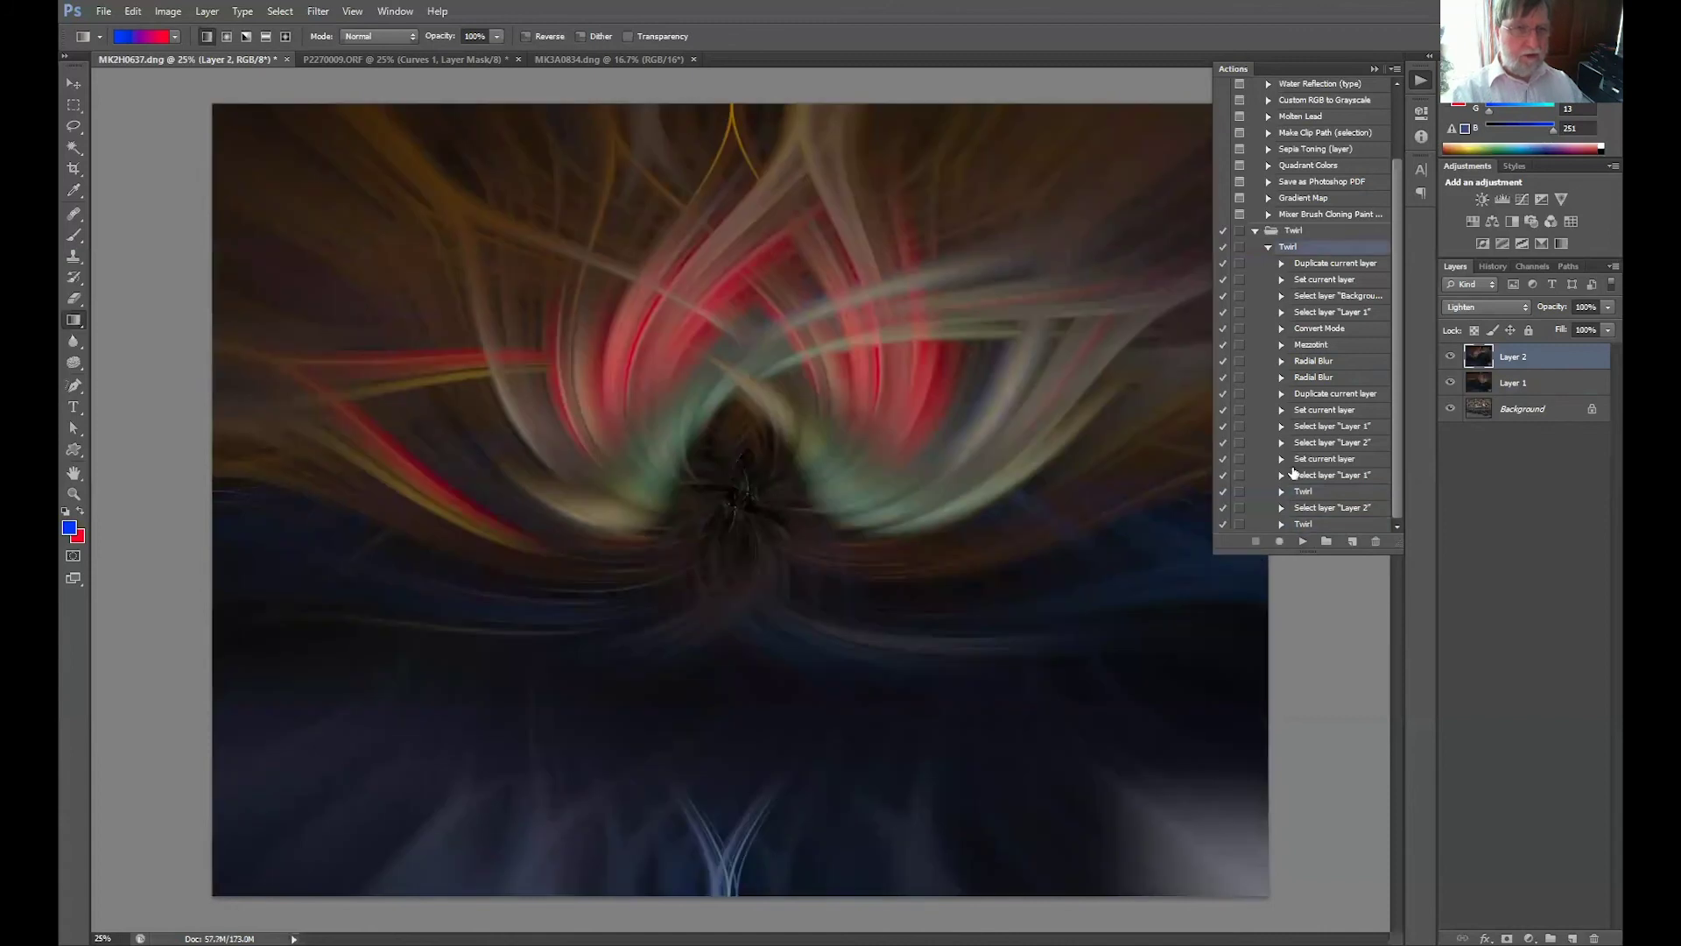
- Add a Curves adjustment layer and drag its curve point upward to brighten the twirl
{"action": "left_click", "coordinate": [1520, 197]}
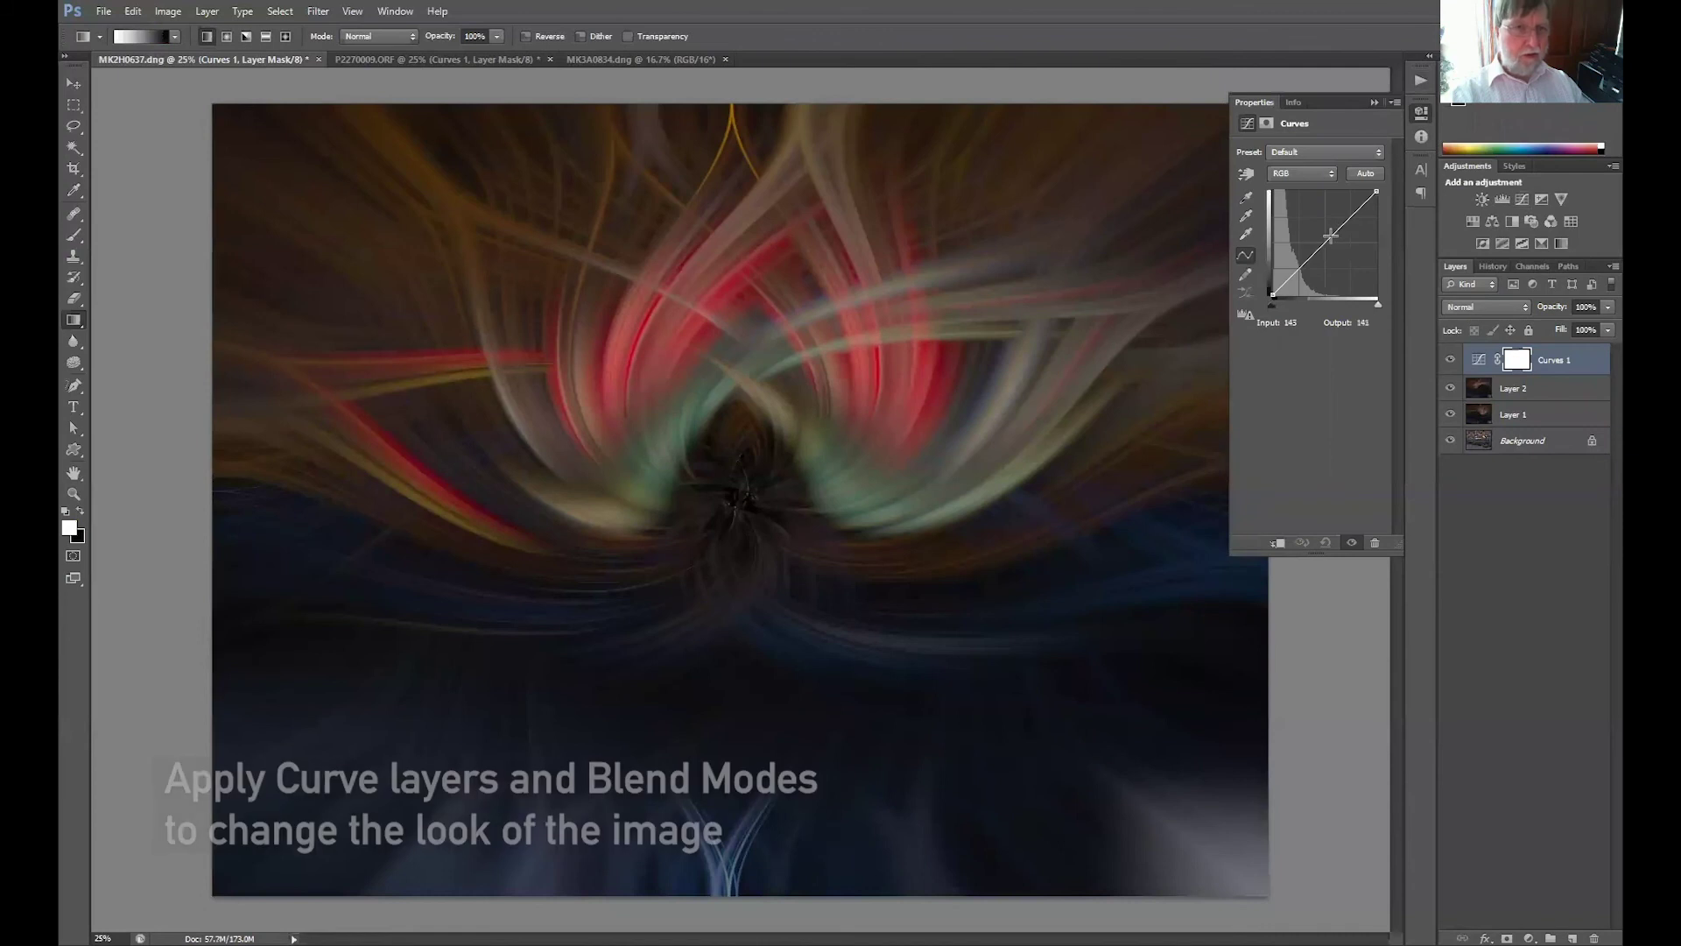
{"action": "mouse_move", "coordinate": [1337, 231]}
{"action": "left_mouse_down"}
{"action": "mouse_move", "coordinate": [1302, 202]}
{"action": "mouse_move", "coordinate": [1296, 245]}
{"action": "mouse_move", "coordinate": [1284, 231]}
{"action": "mouse_move", "coordinate": [1298, 245]}
{"action": "mouse_move", "coordinate": [1305, 212]}
{"action": "left_mouse_up"}
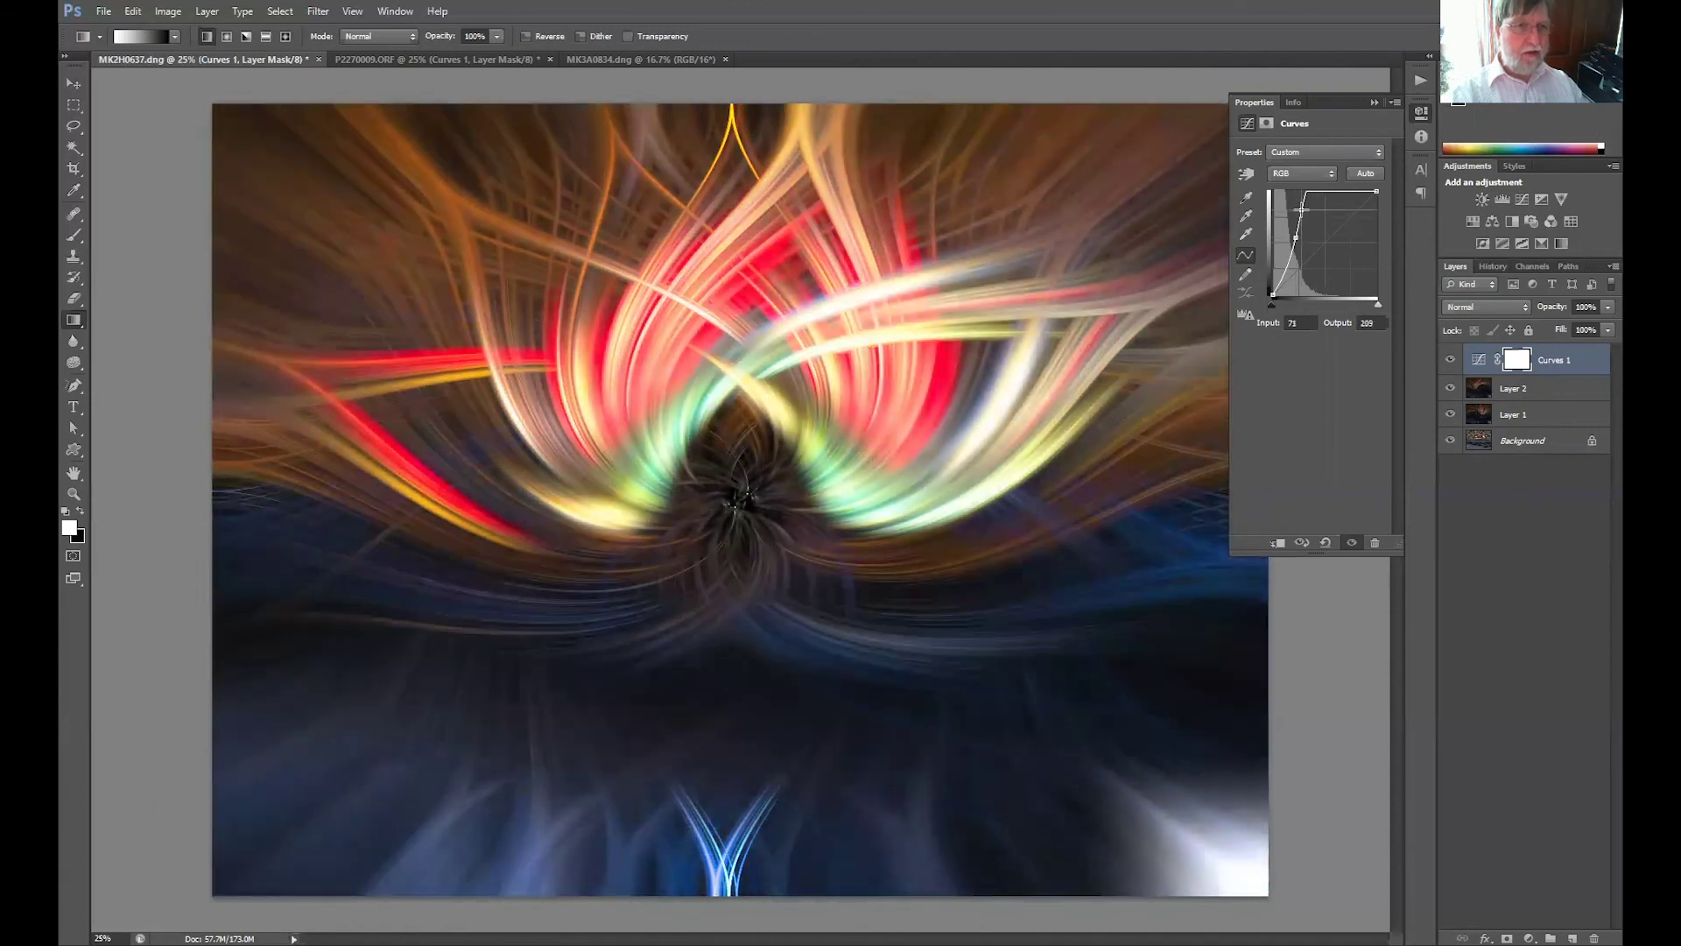
{"action": "left_click_drag", "start_coordinate": [1305, 213], "coordinate": [1306, 210]}
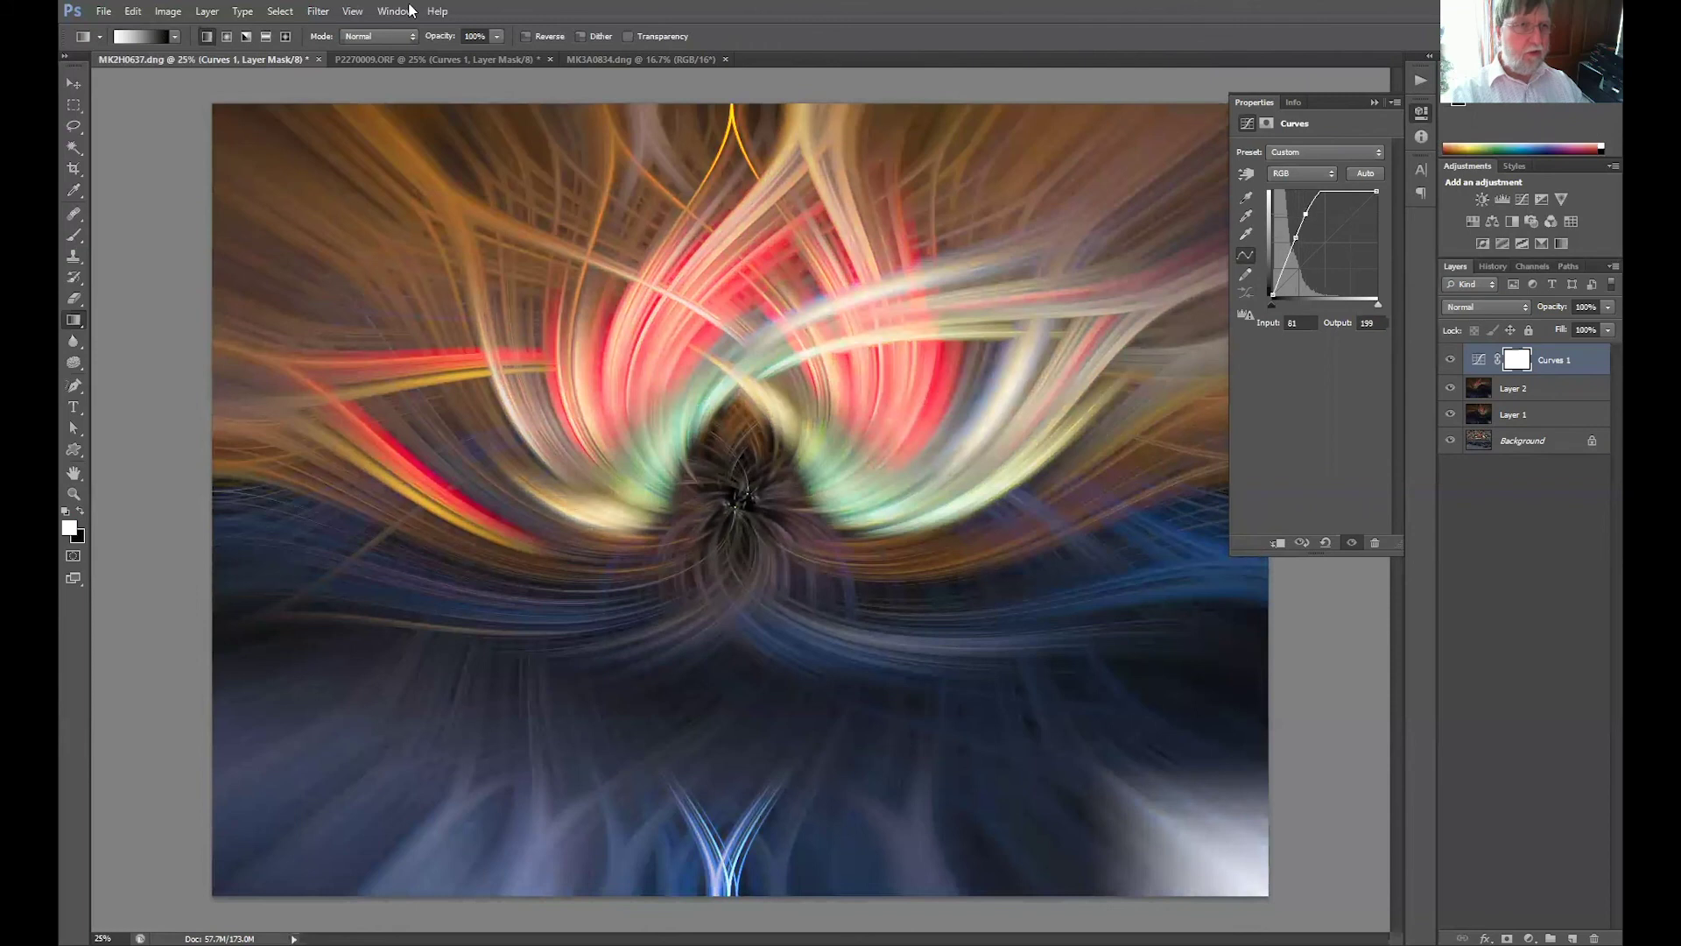
- In P2270009.ORF, toggle the Layer 1 and Layer 2 eye icons to compare the bottles photo
{"action": "left_click", "coordinate": [488, 59]}
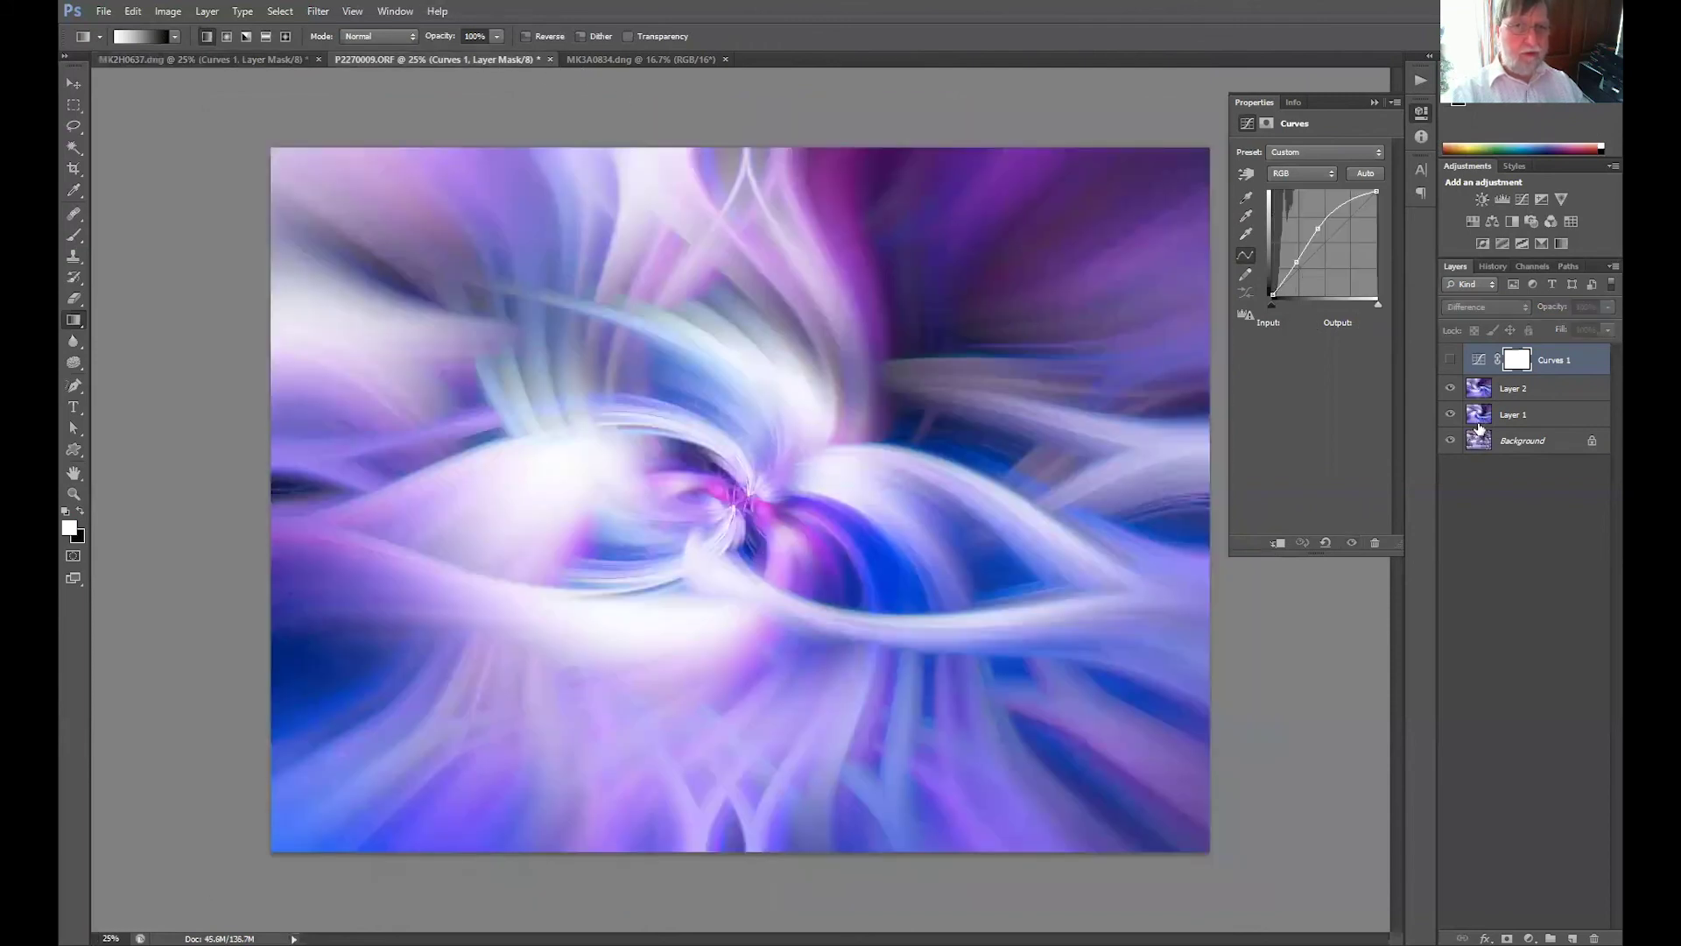
{"action": "left_click", "coordinate": [1450, 388]}
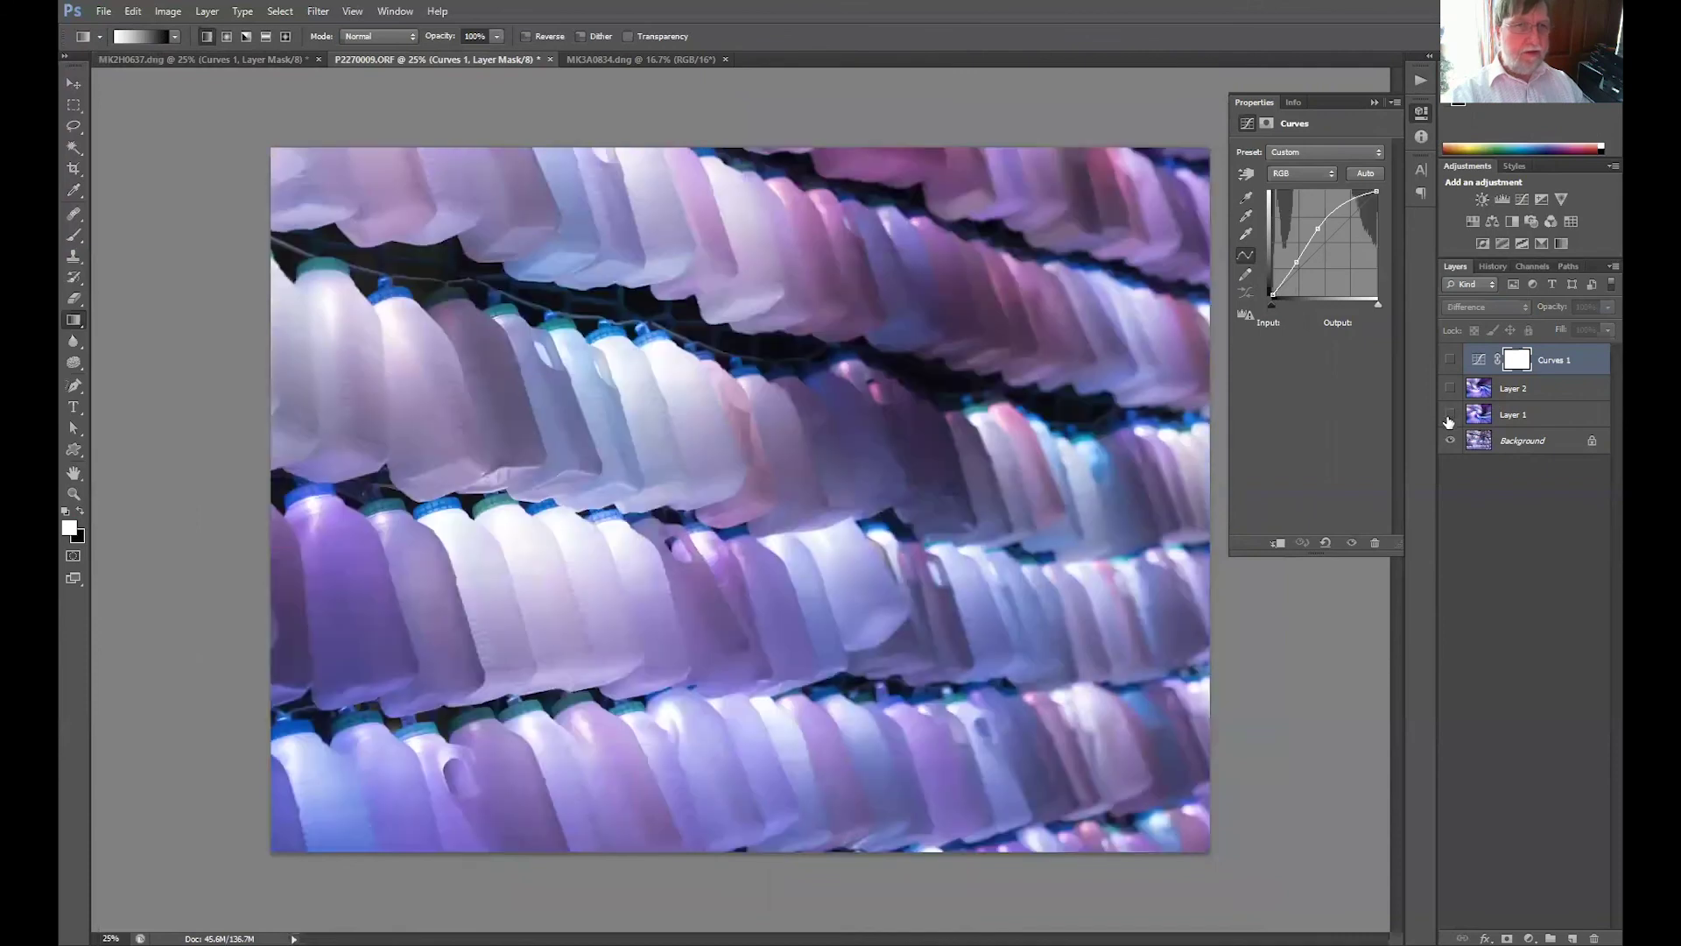
{"action": "left_click", "coordinate": [1450, 415]}
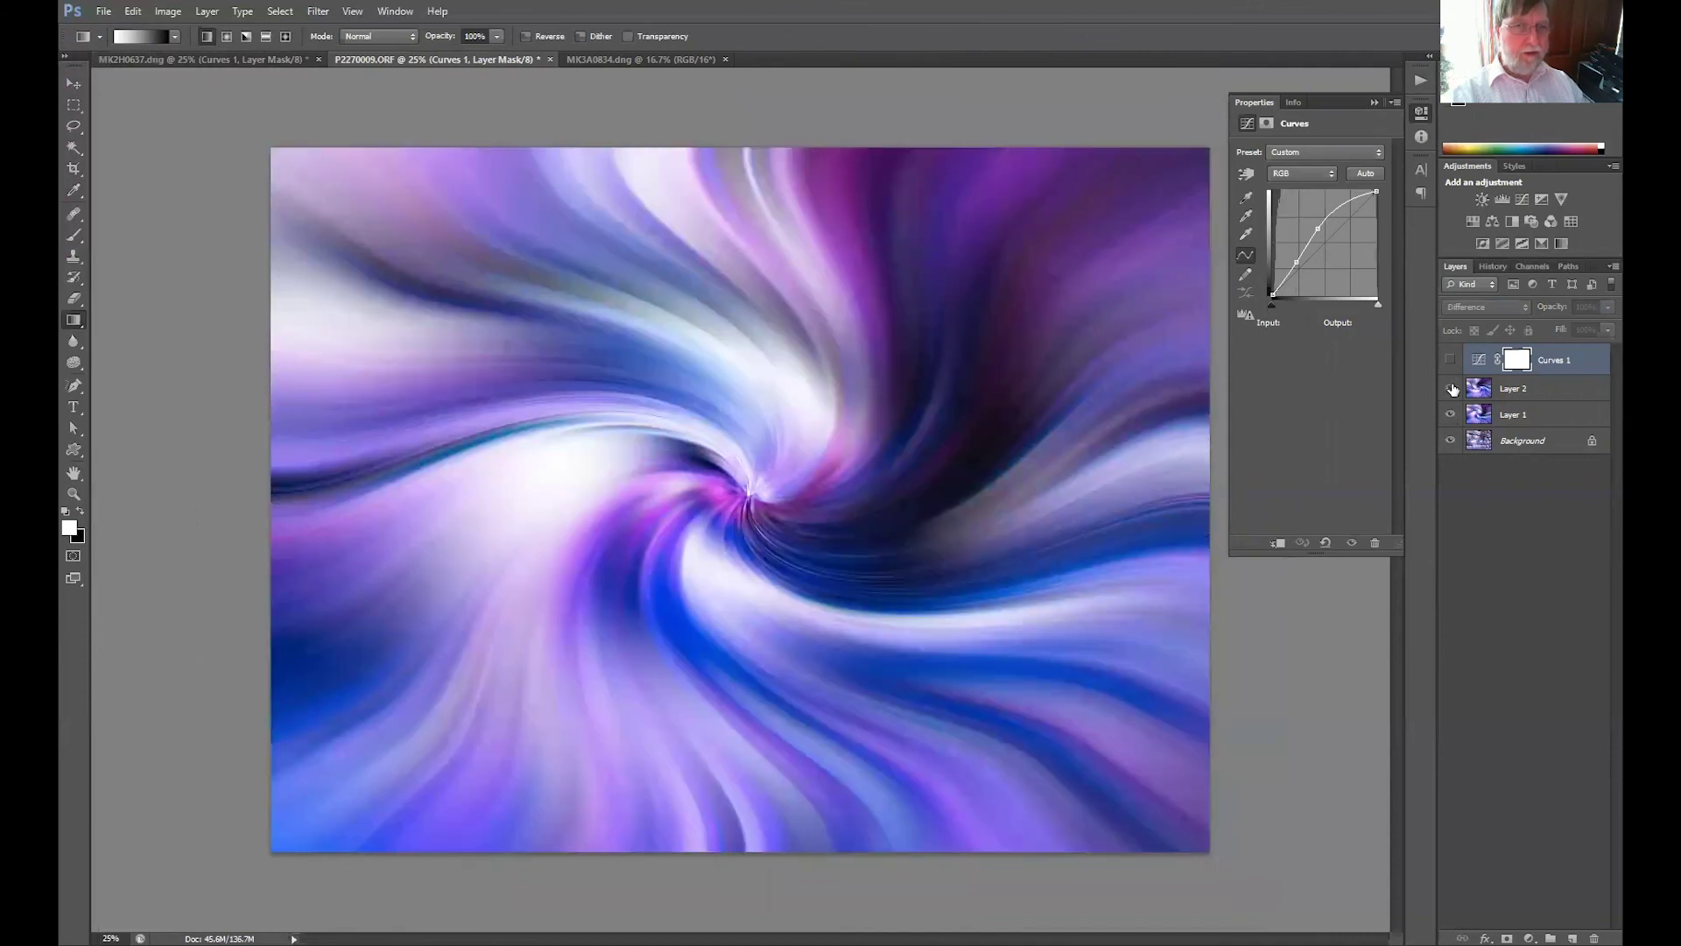